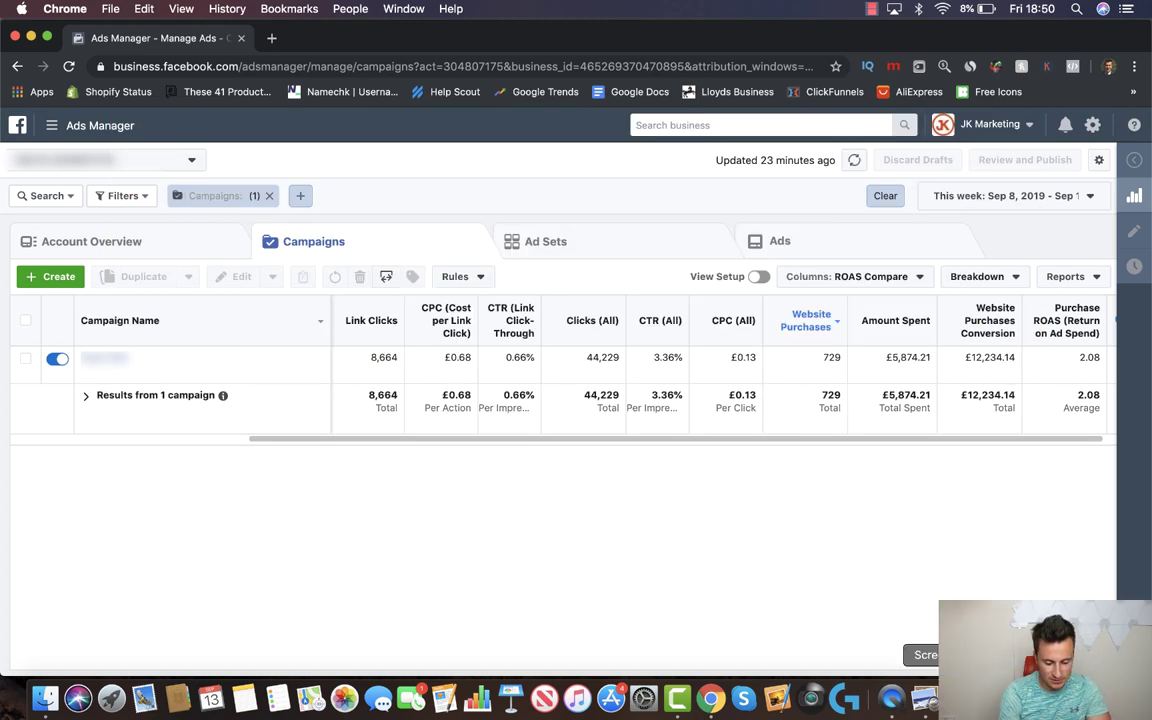
Step: Bring up the toilet step ladder screenshot and play Cat Water Fountain.mp4 at reduced volume, pausing partway and minimizing both windows
click(924, 697)
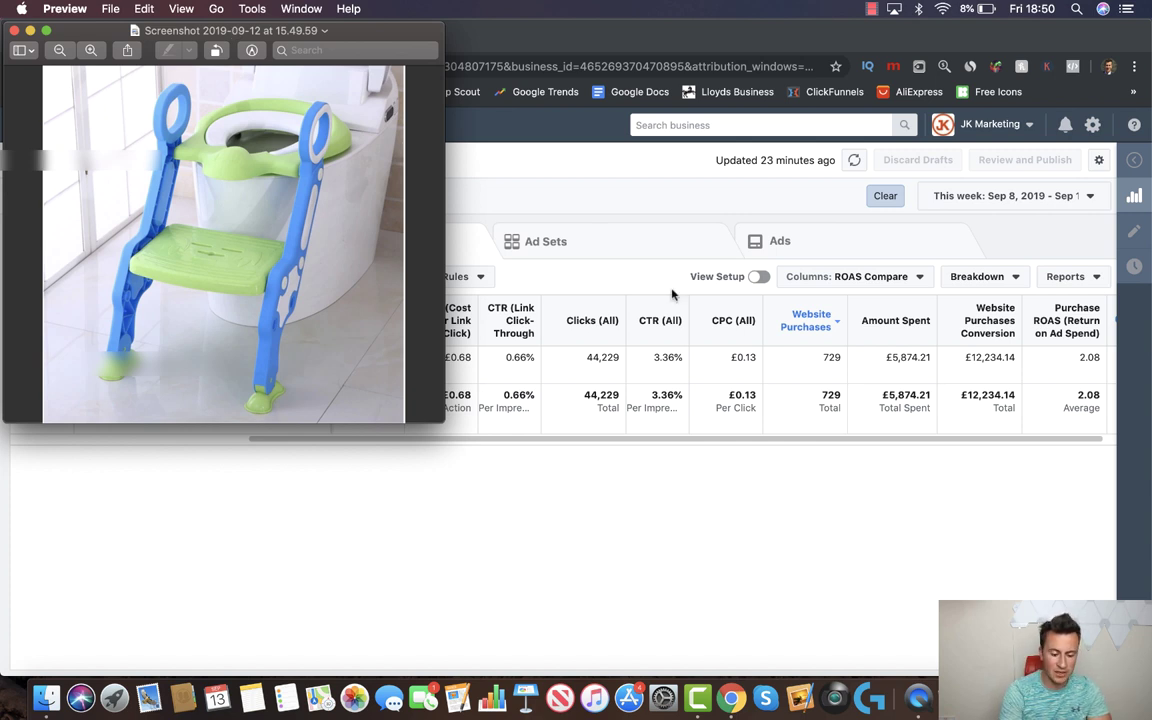
click(1045, 698)
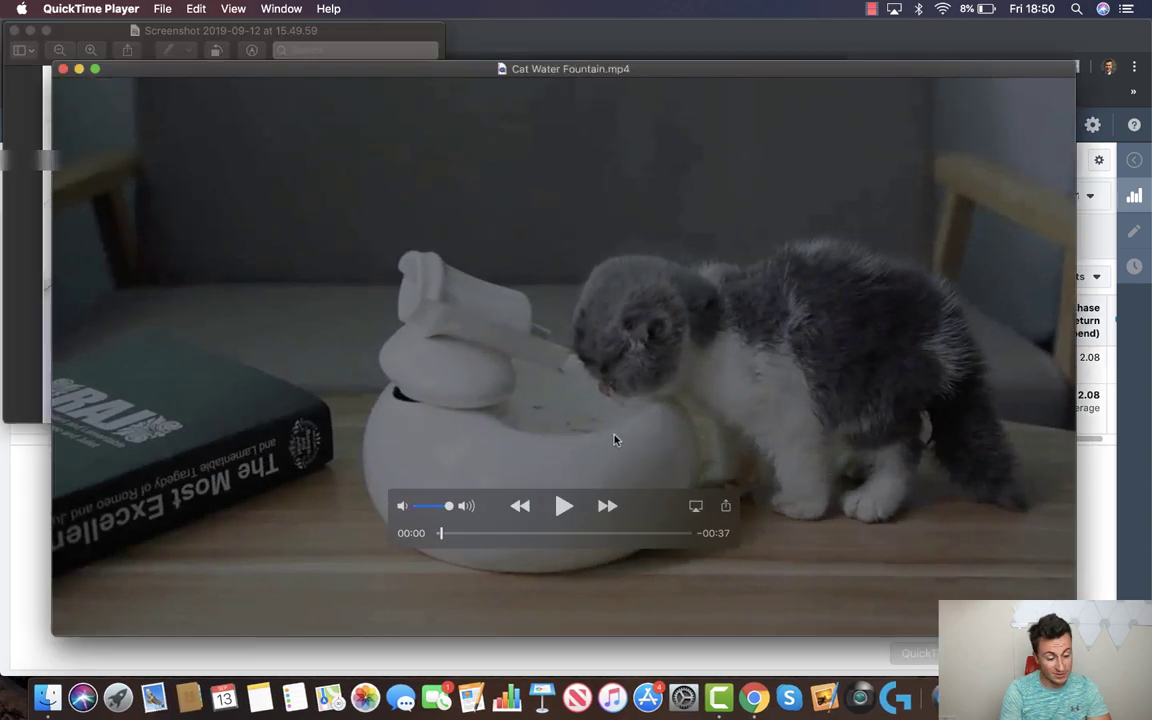
drag(530, 83, 524, 76)
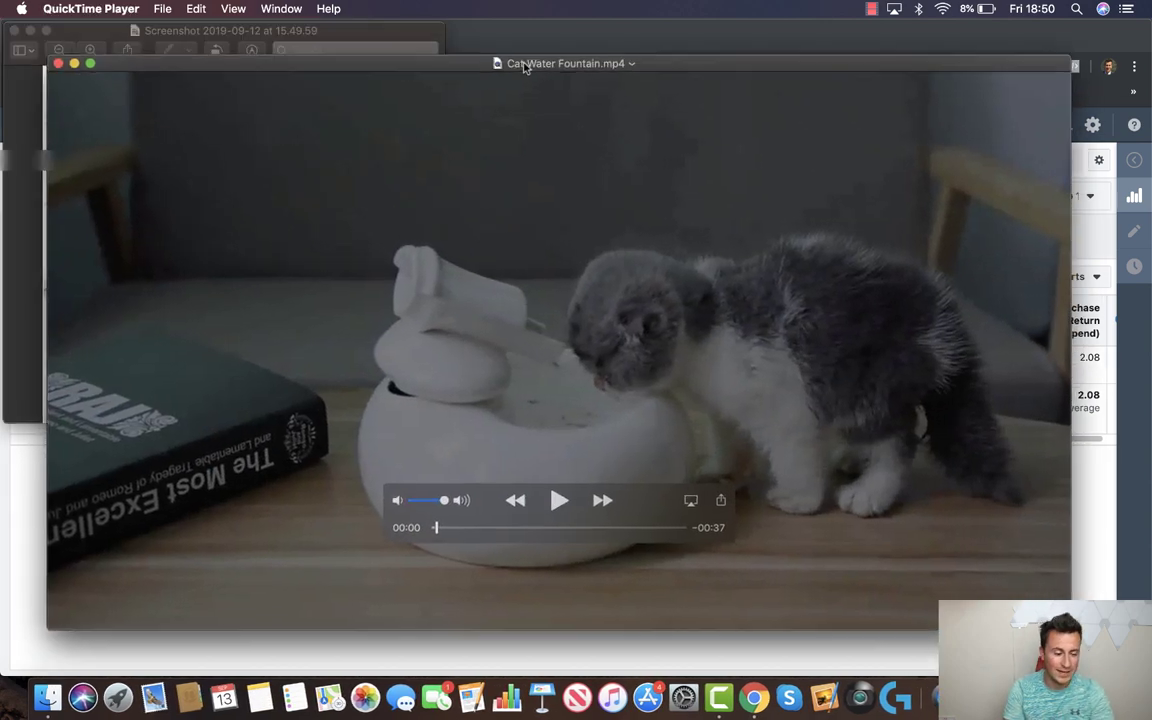
click(556, 500)
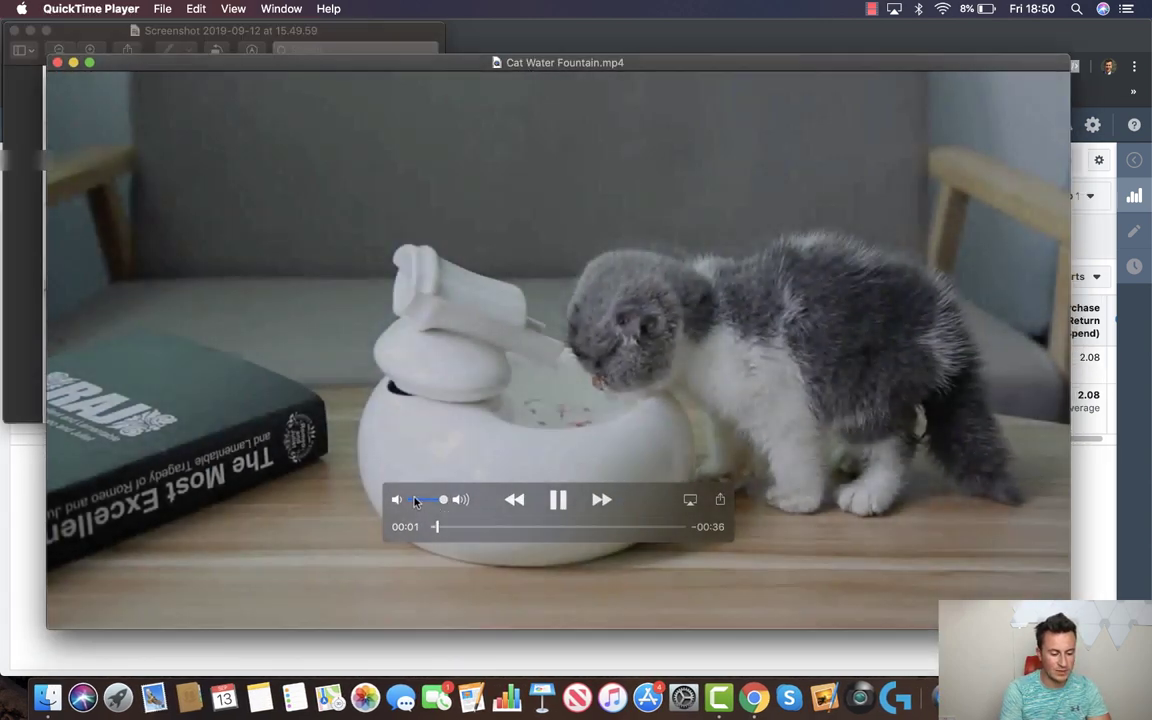
click(418, 500)
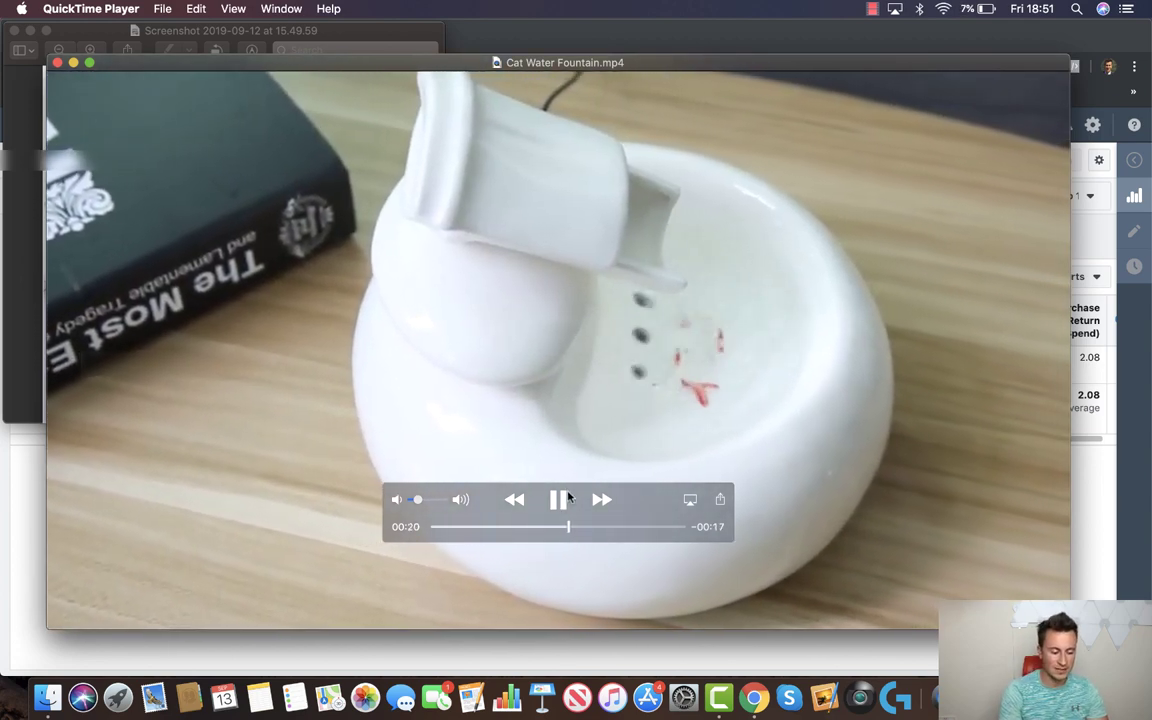
click(562, 499)
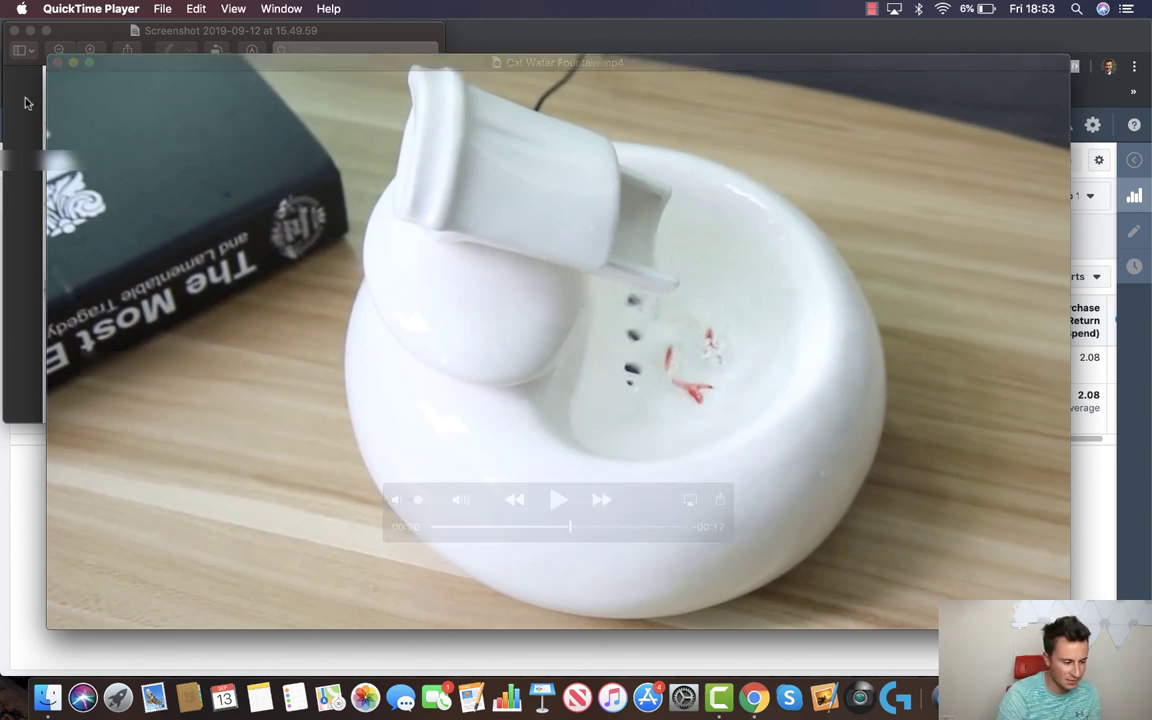
click(66, 64)
click(30, 31)
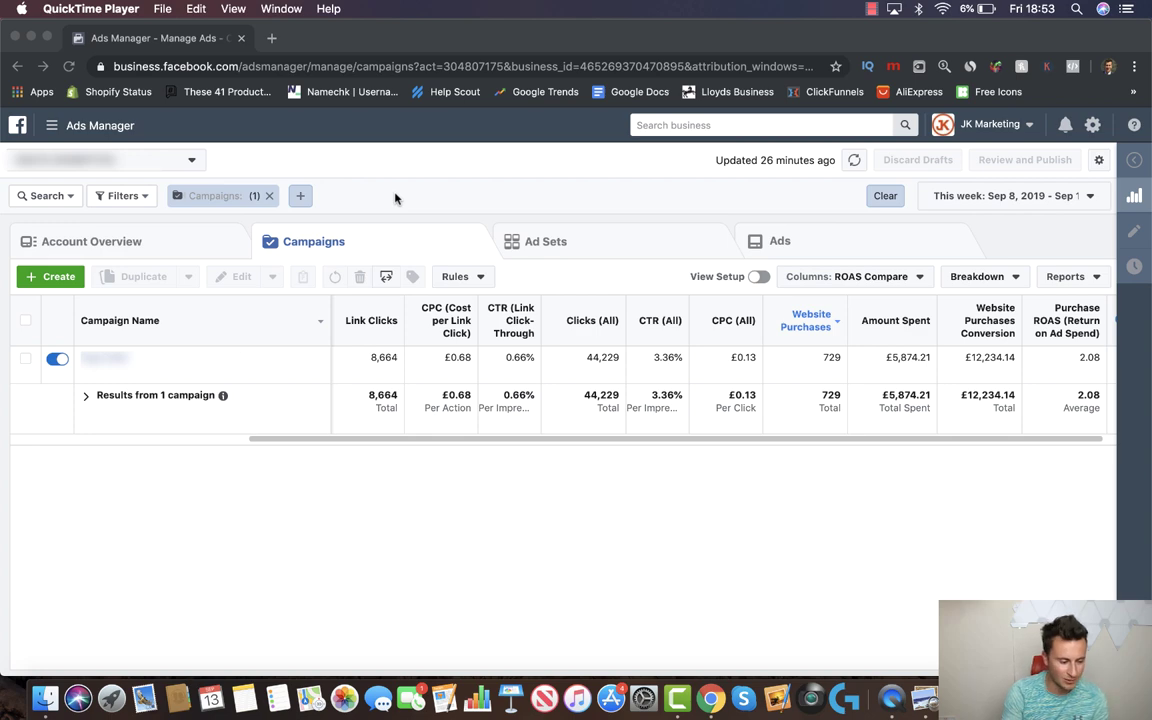
Step: Start creating a new campaign in Ads Manager and switch it to the personal ad account
click(66, 260)
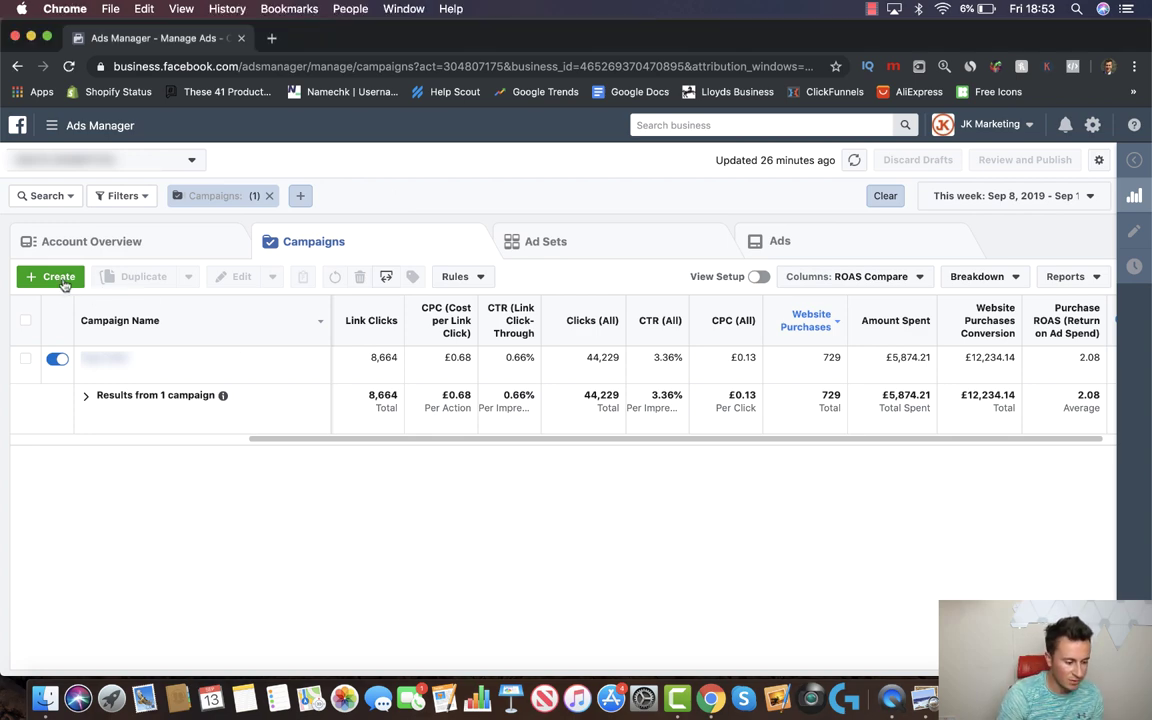
click(58, 278)
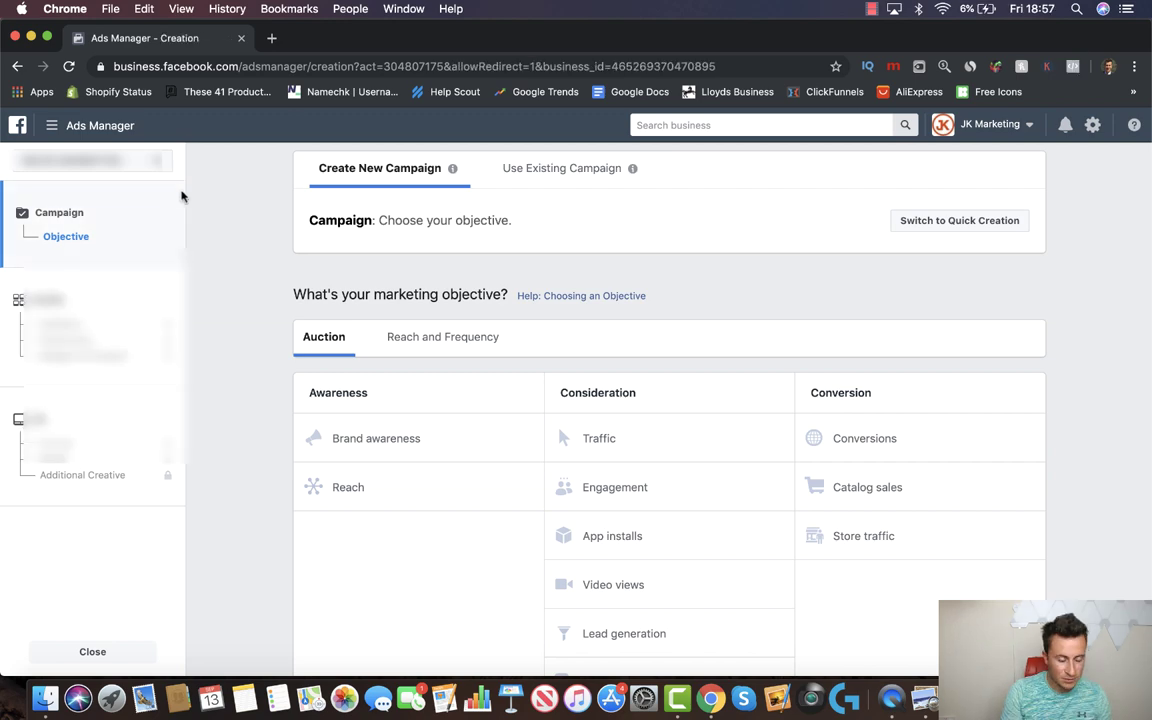
click(140, 158)
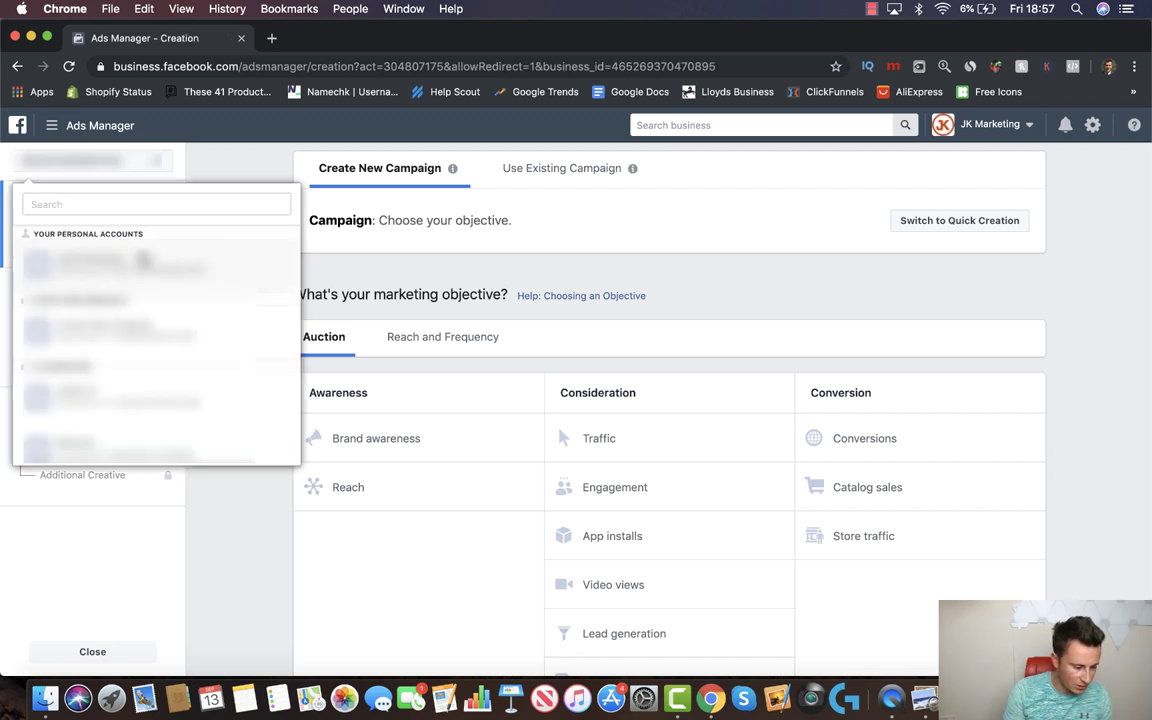
click(145, 257)
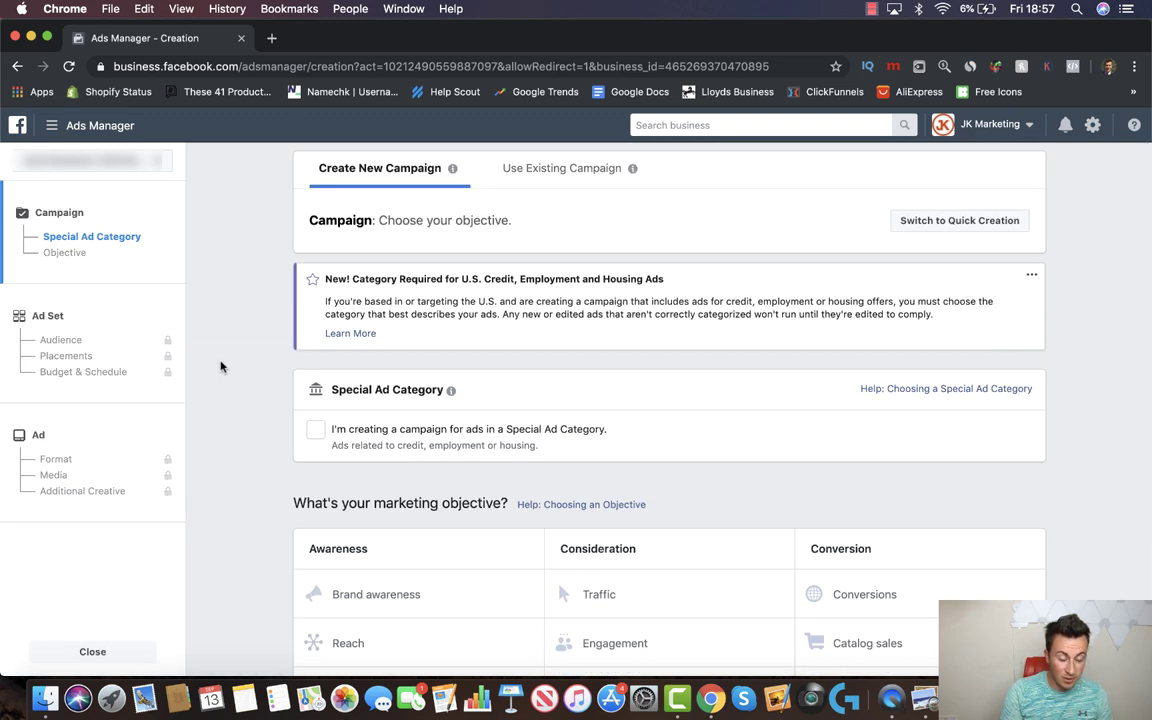
Step: Choose Engagement as the marketing objective and set its engagement type to Page likes
scroll(221, 367, down, 2)
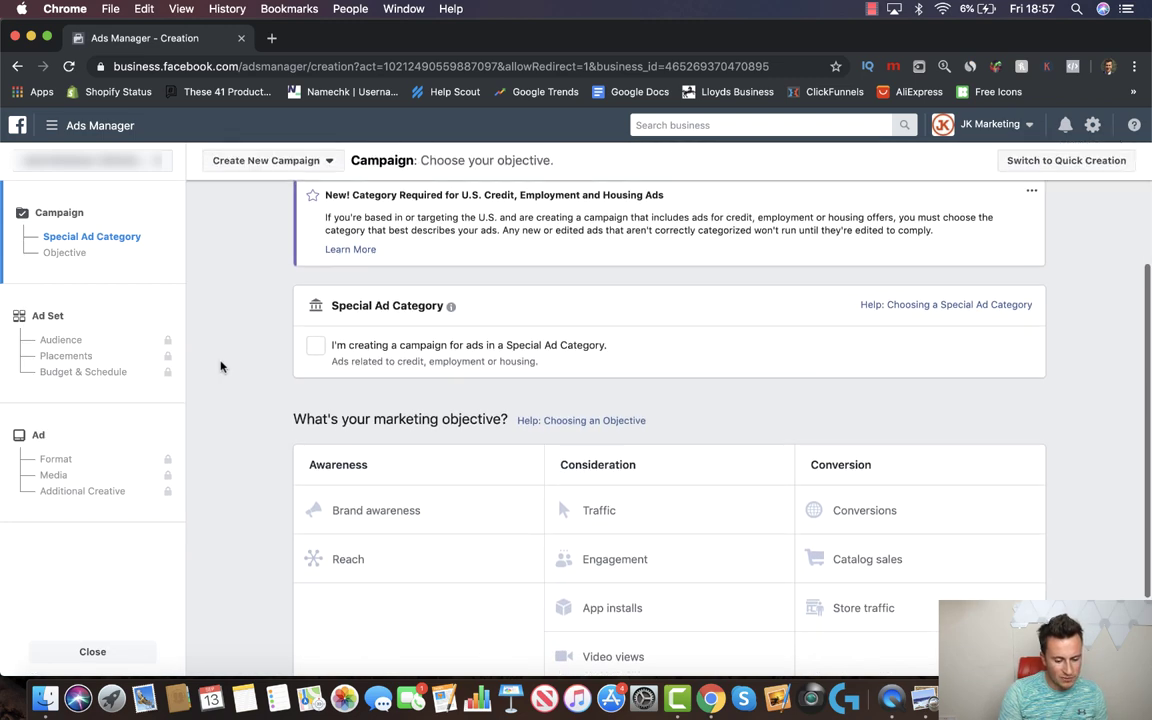
scroll(221, 367, down, 1)
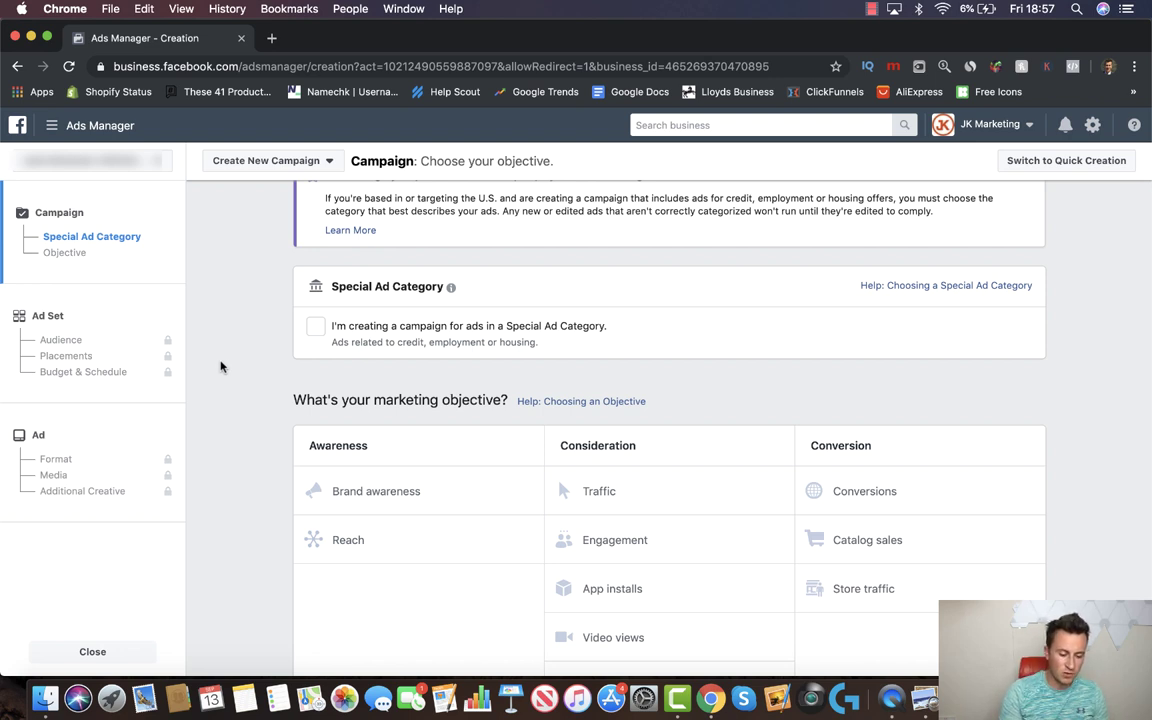
scroll(221, 367, down, 4)
click(666, 447)
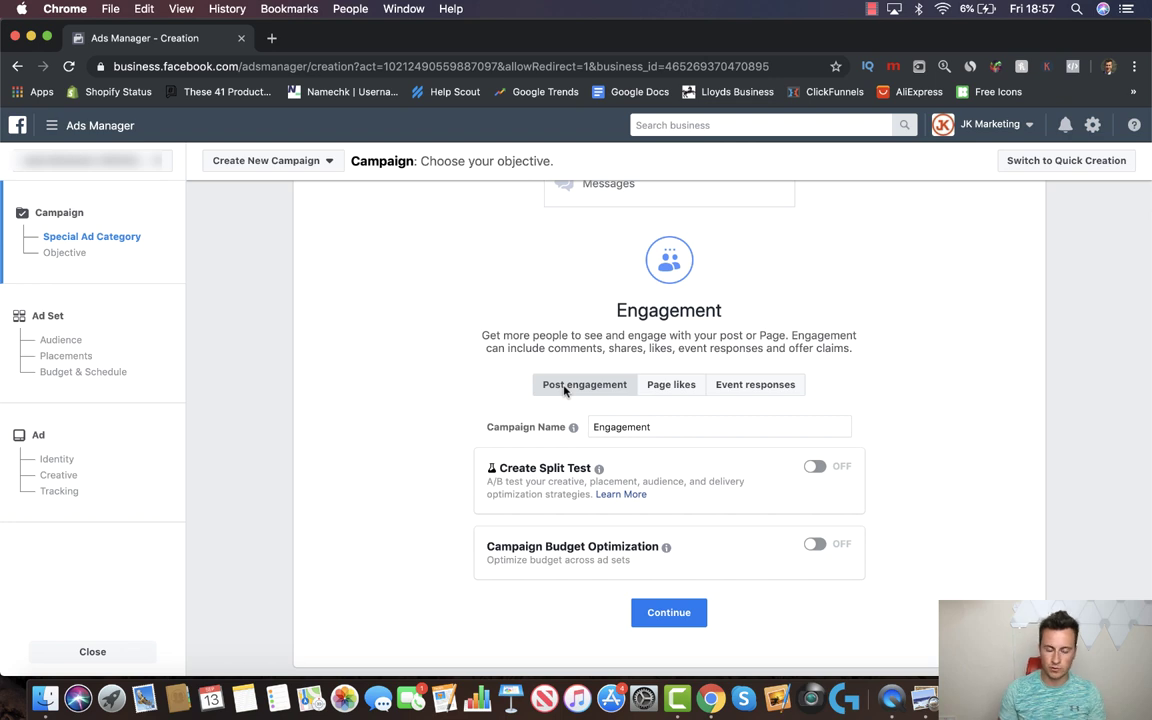
click(676, 386)
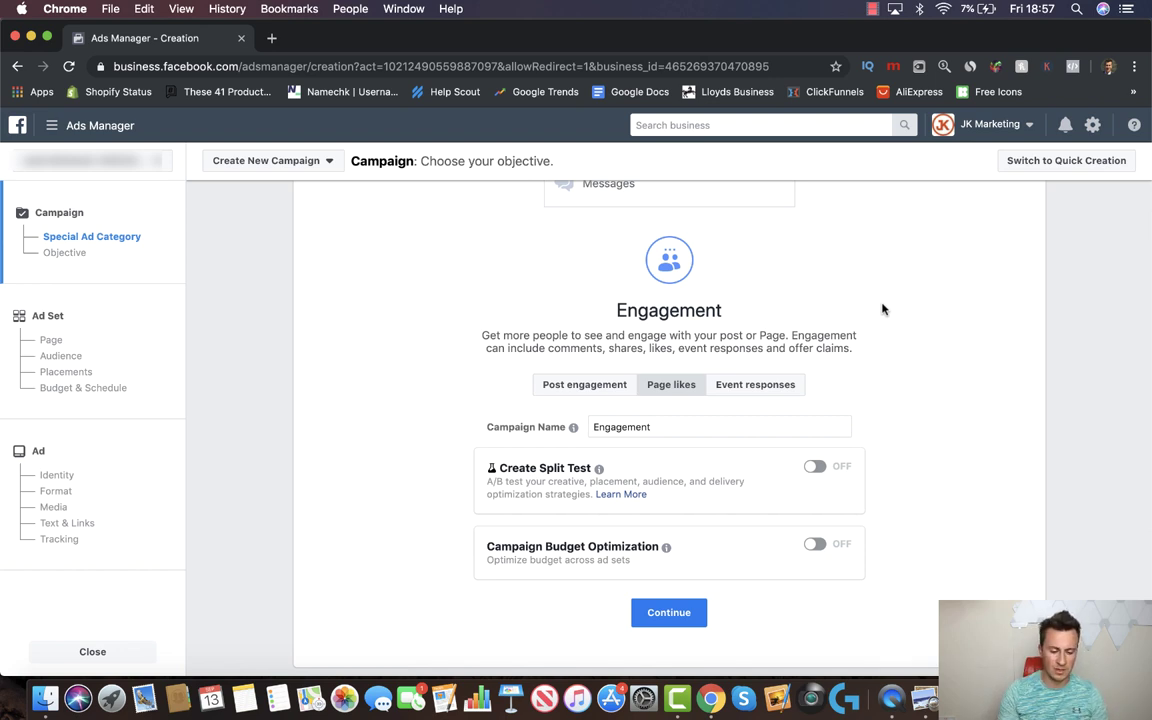
Step: Set the campaign's marketing objective to Conversions
scroll(900, 318, up, 5)
mouse_move(1031, 316)
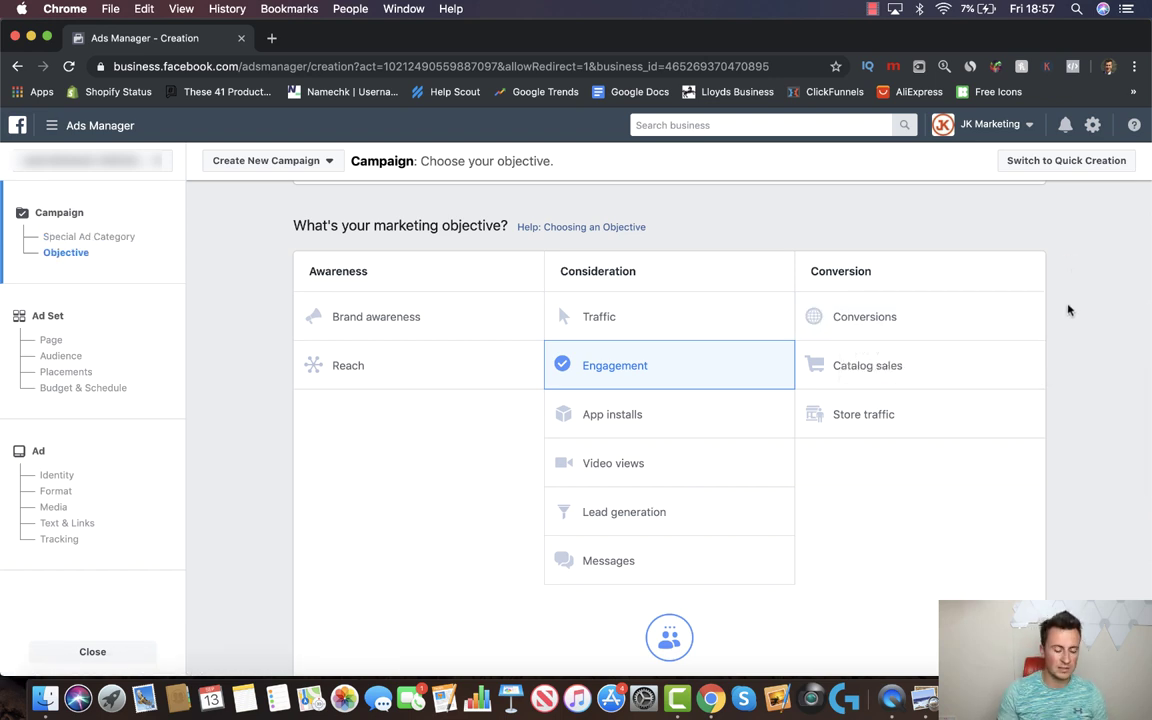
click(905, 320)
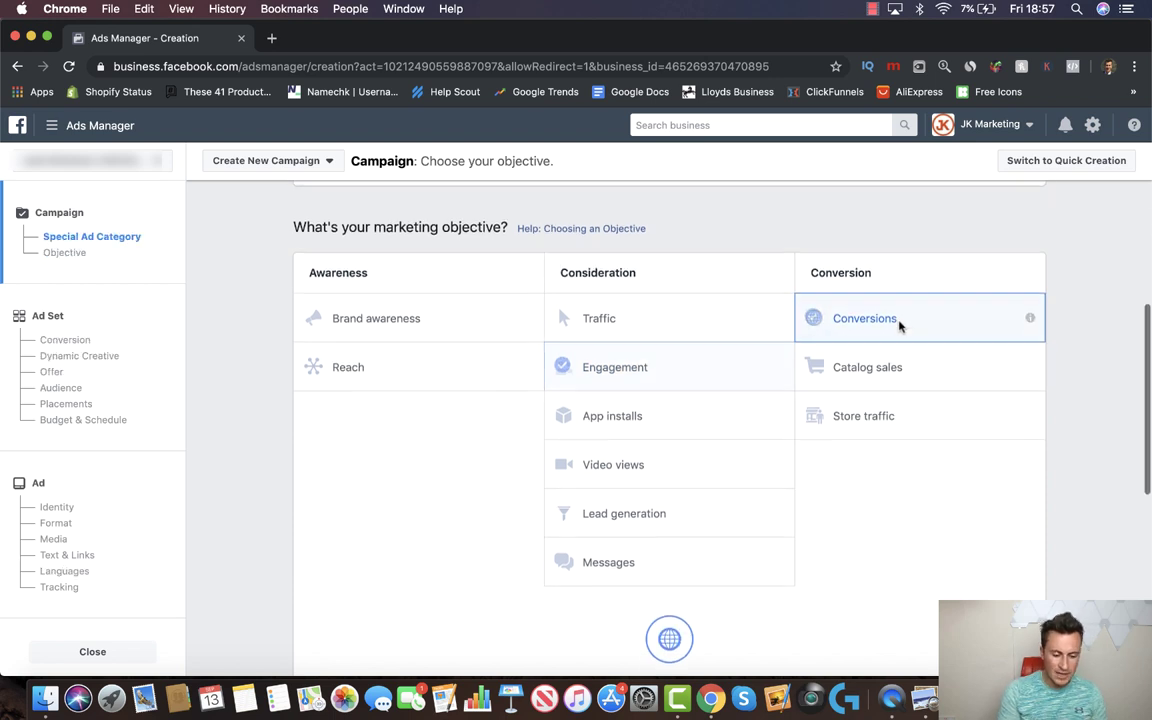
scroll(1040, 290, up, 2)
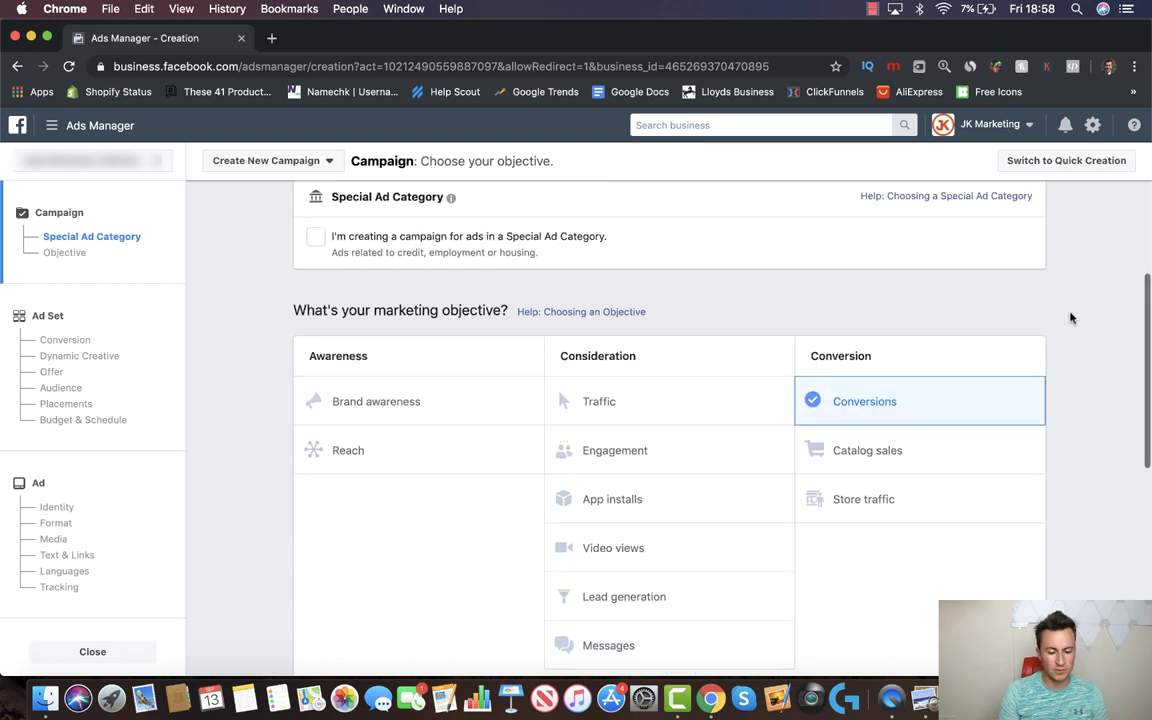
scroll(1070, 318, down, 1)
scroll(1070, 318, down, 2)
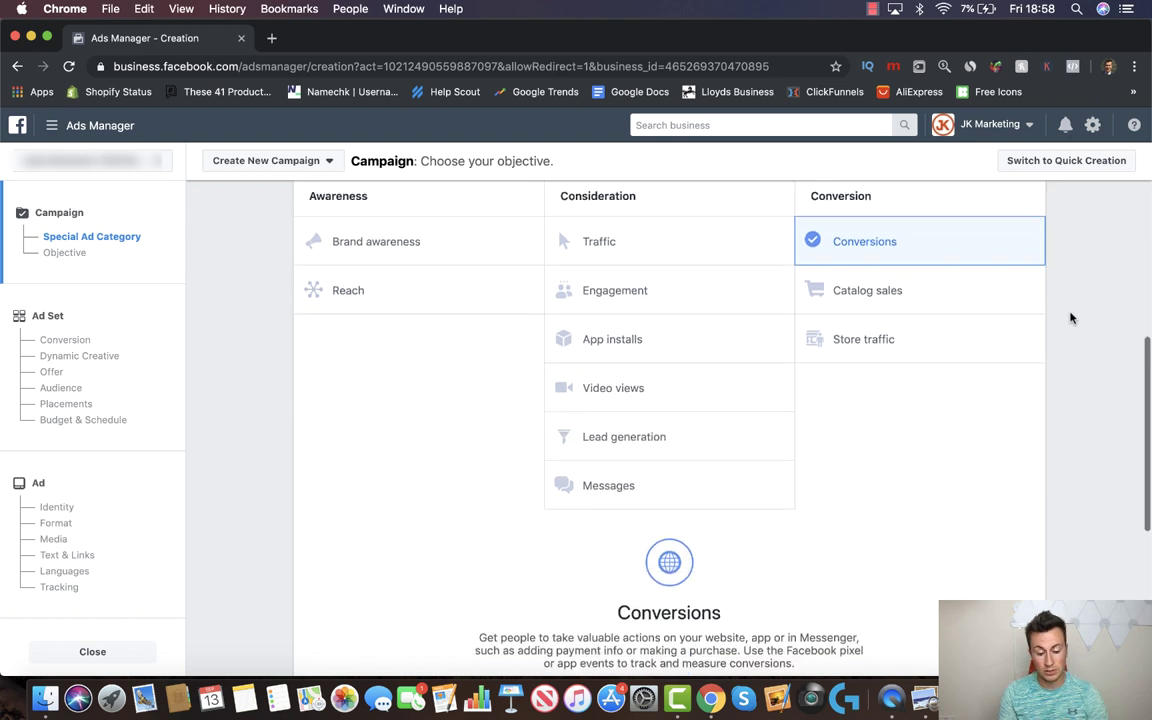
Step: Name the campaign Cat Fountain and continue to the ad set setup
scroll(1070, 318, down, 5)
double_click(669, 373)
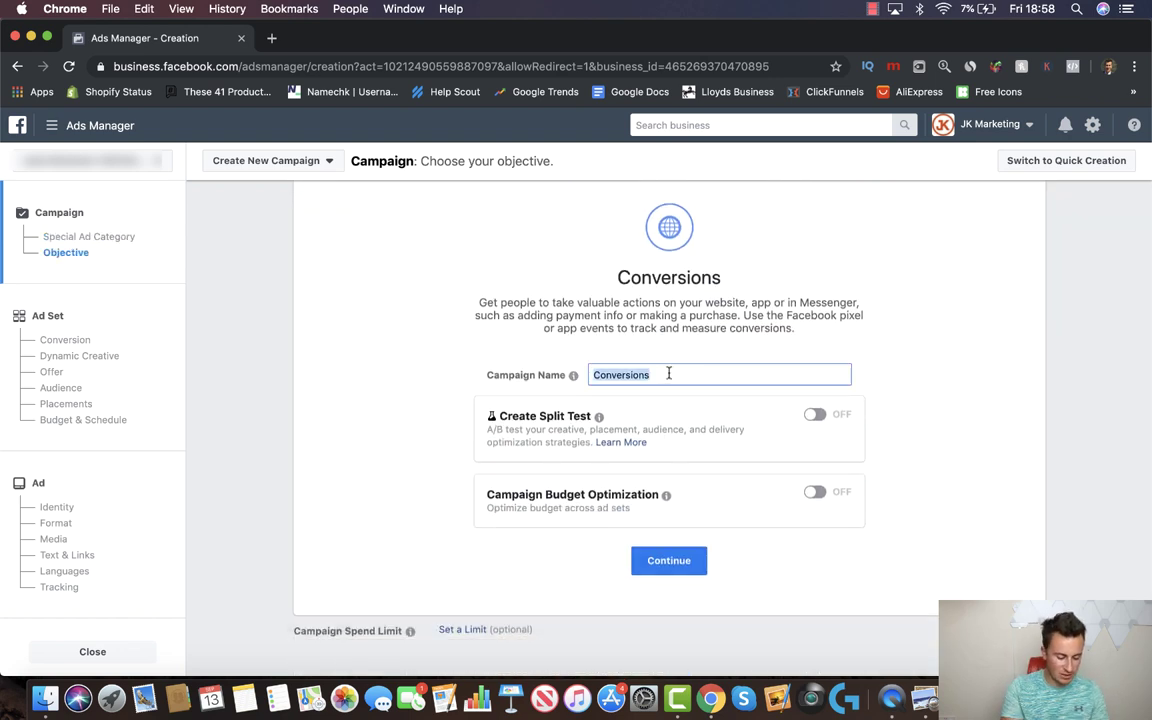
text(Cat Fou)
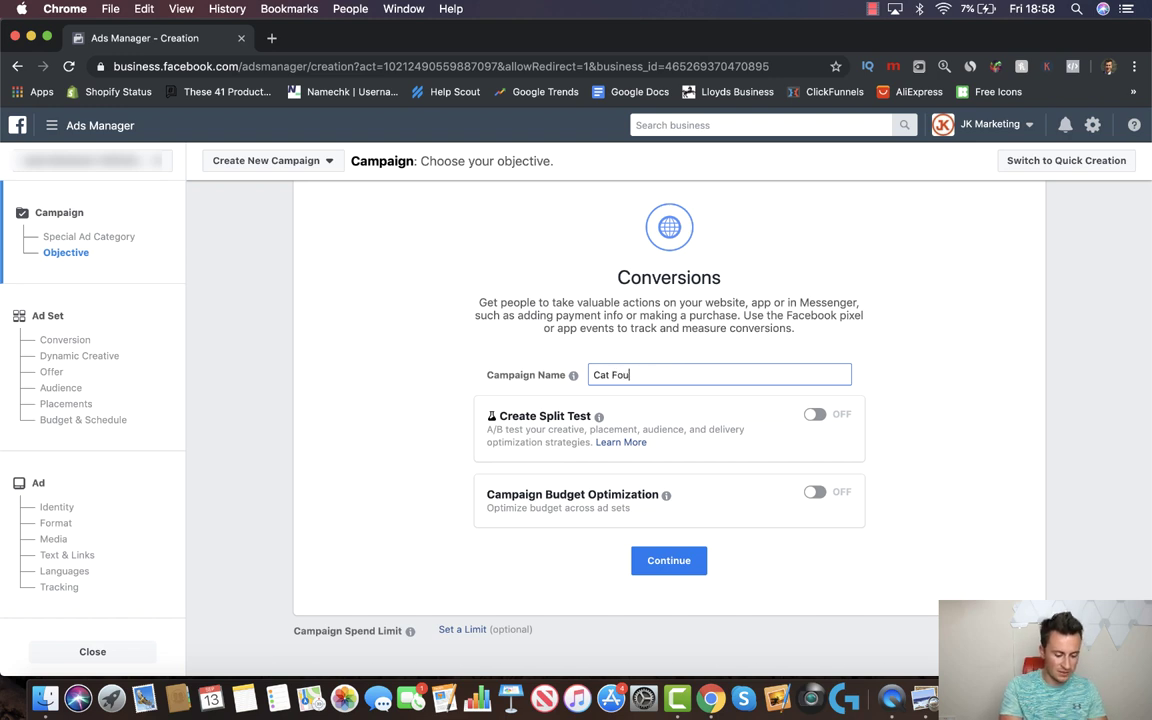
text(ntiain)
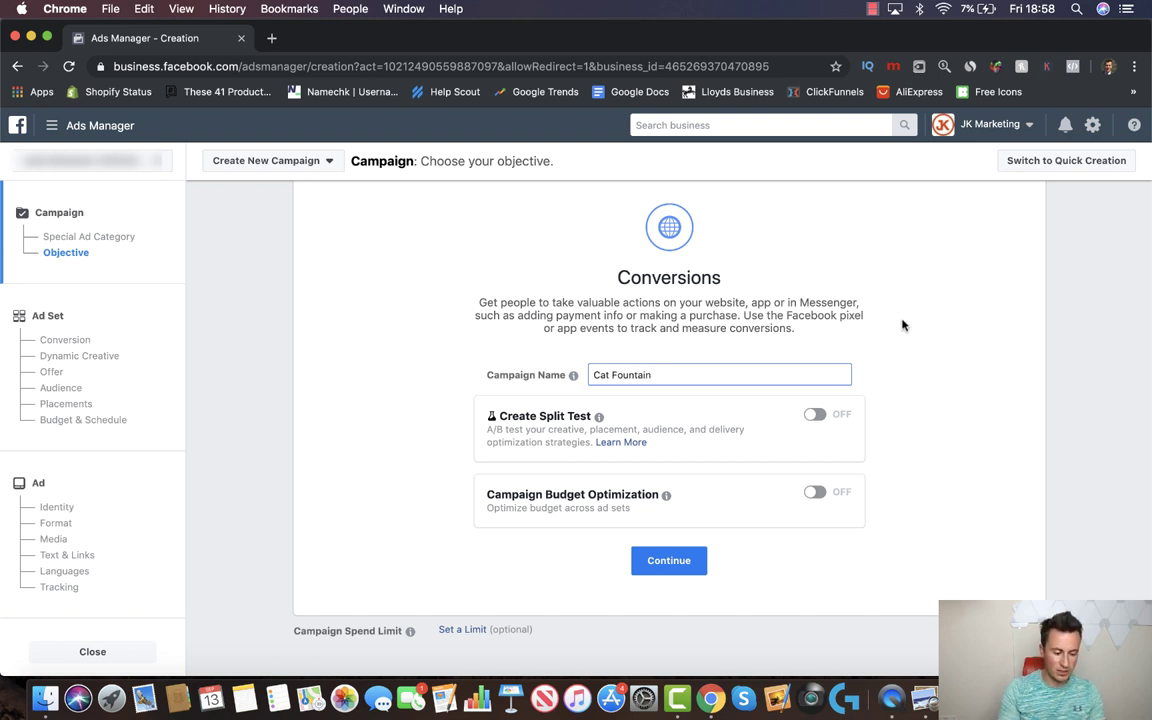
click(940, 325)
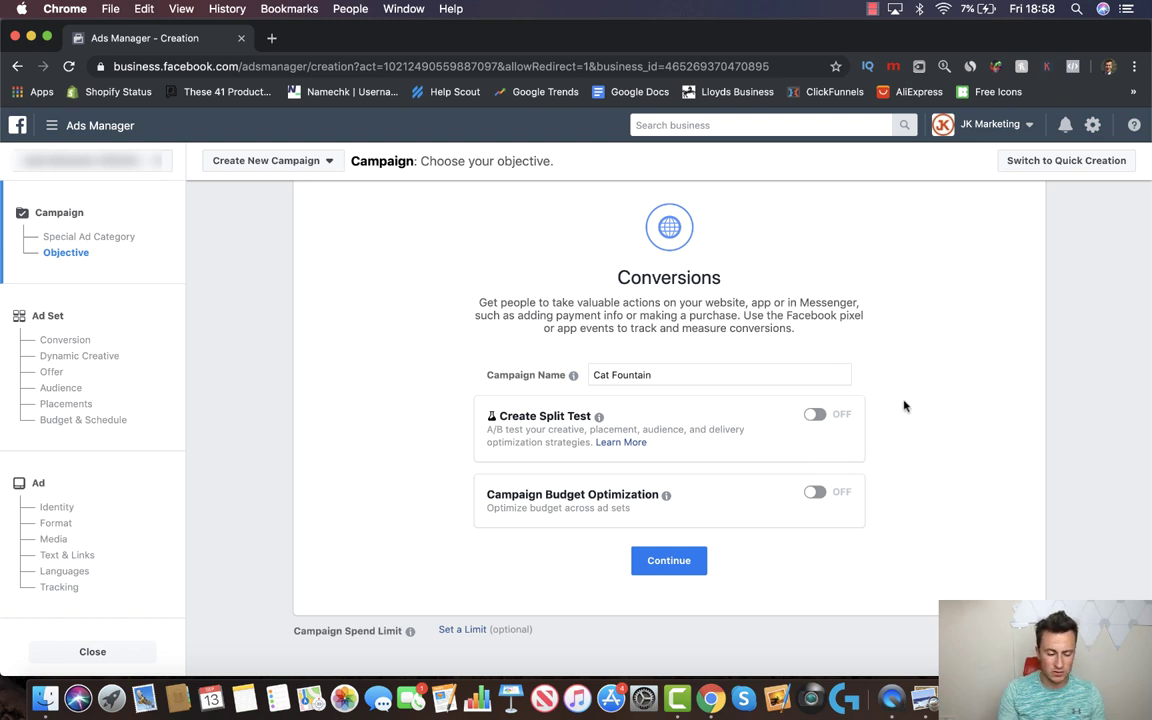
scroll(904, 405, down, 1)
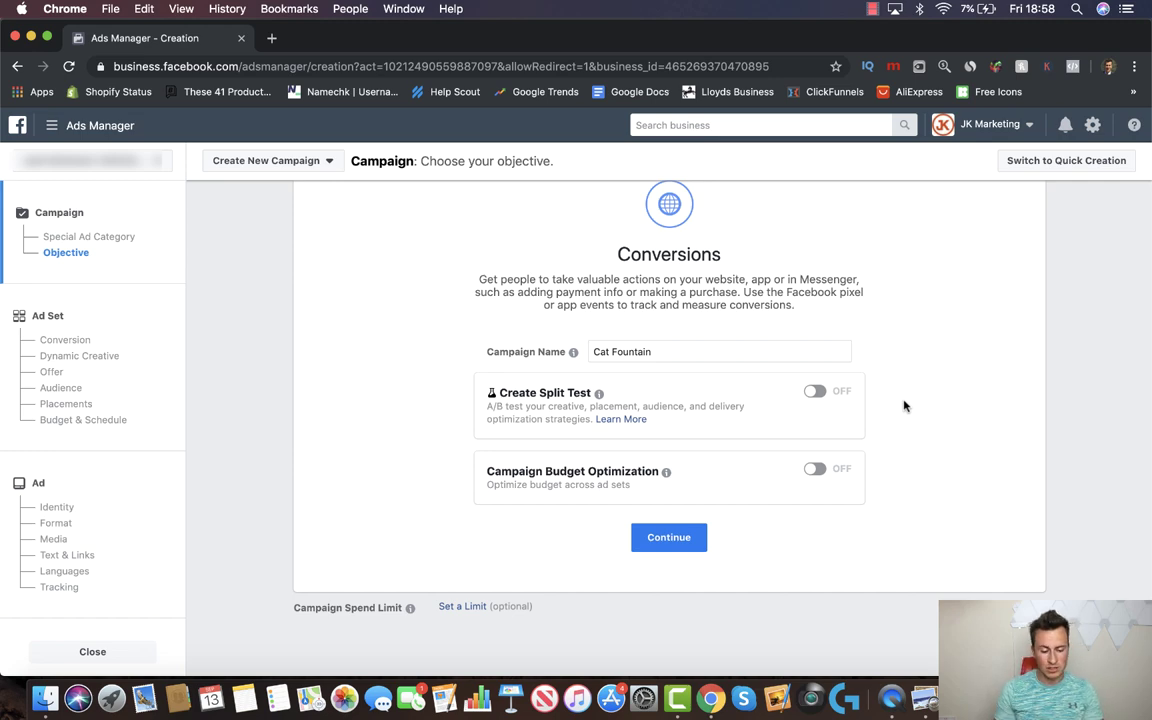
click(682, 545)
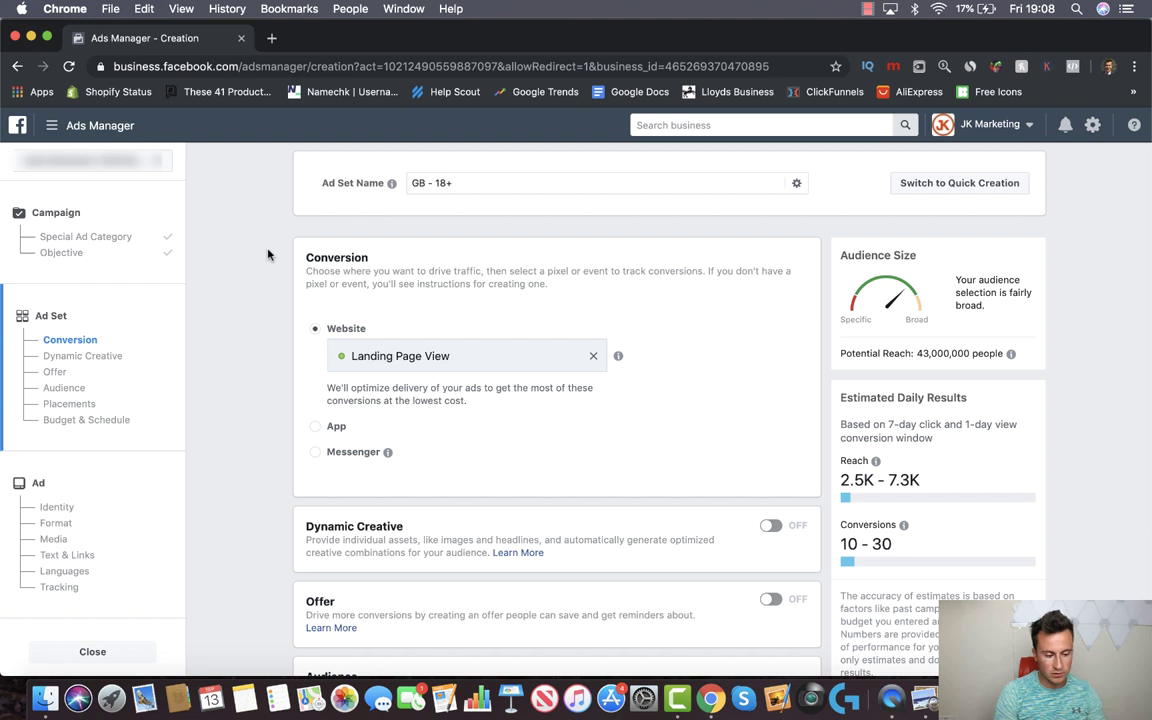
Step: Replace the ad set's website conversion event with Purchase
scroll(266, 278, down, 1)
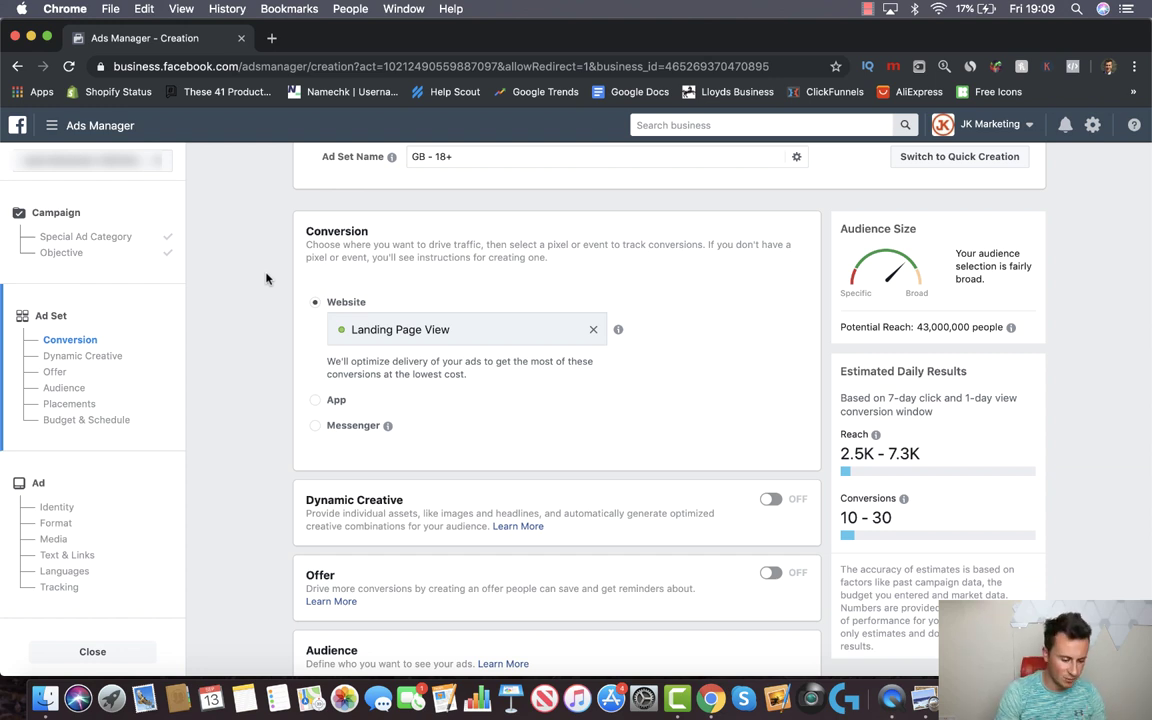
scroll(266, 278, down, 1)
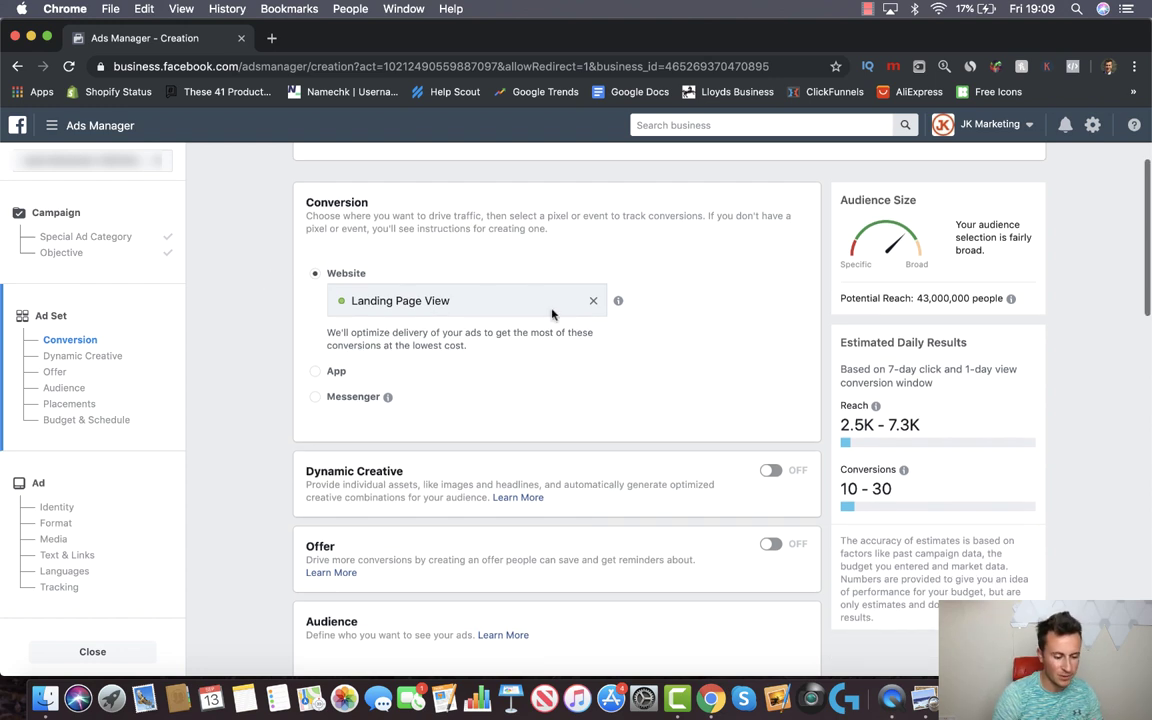
click(594, 304)
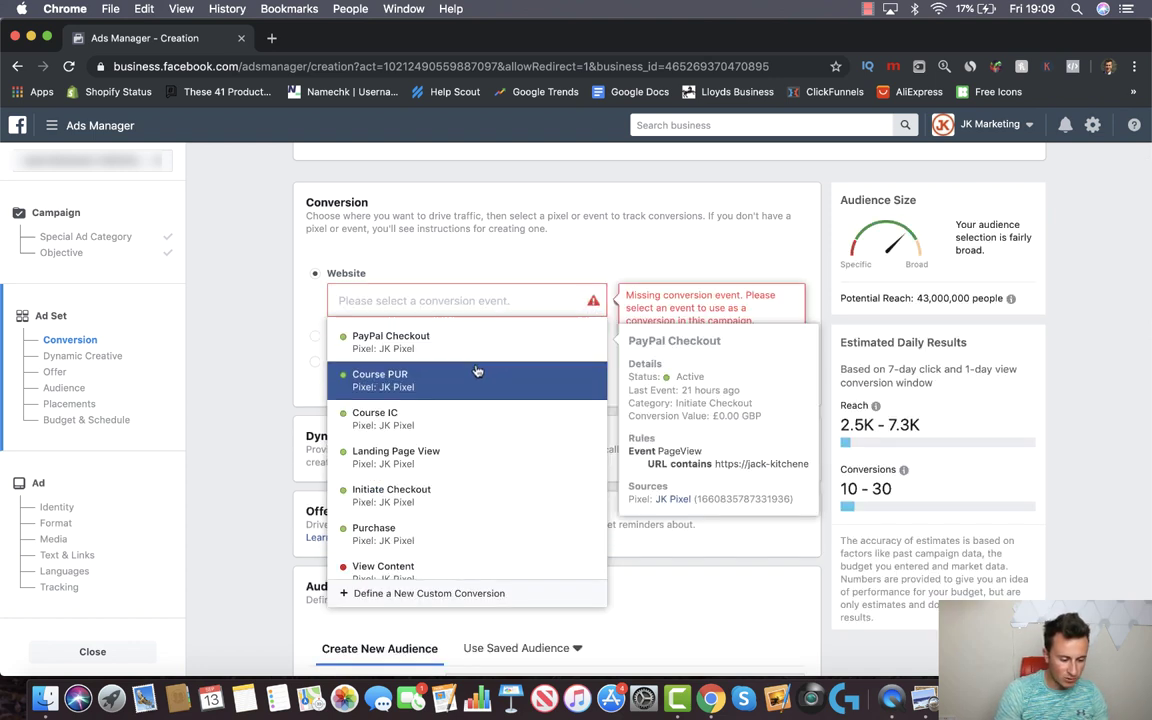
click(470, 532)
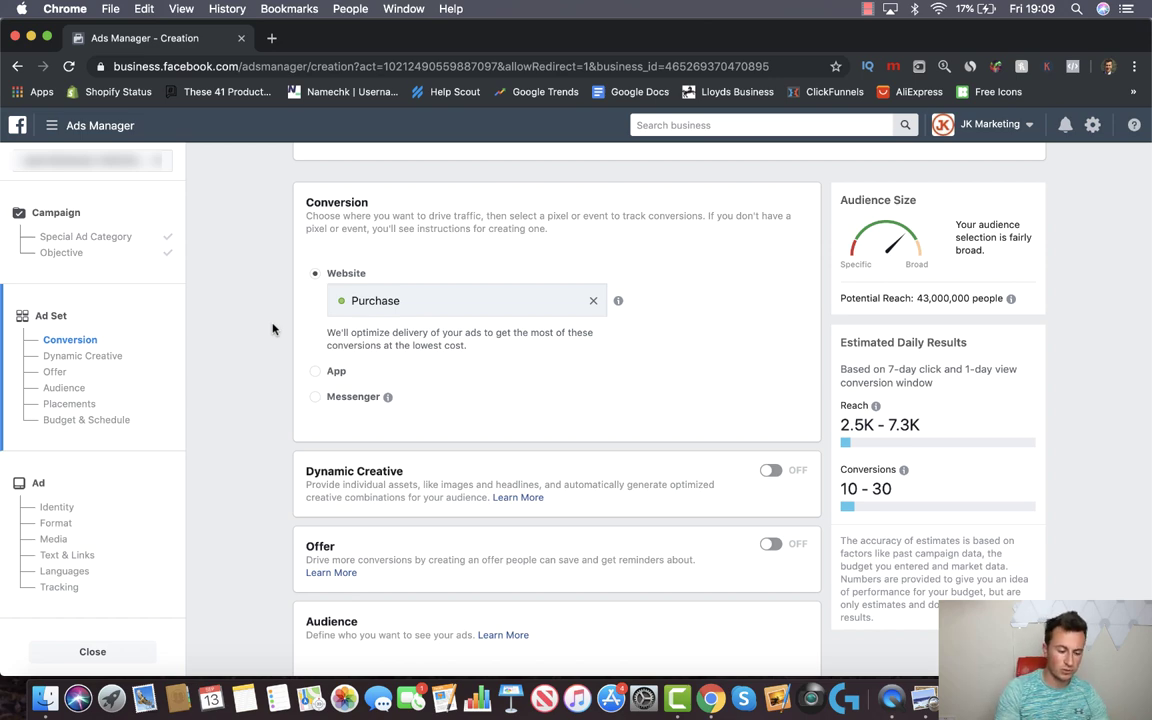
Step: Examine the ad set's Dynamic Creative, Offer and Audience settings, minimizing the product screenshot window along the way
scroll(272, 329, down, 5)
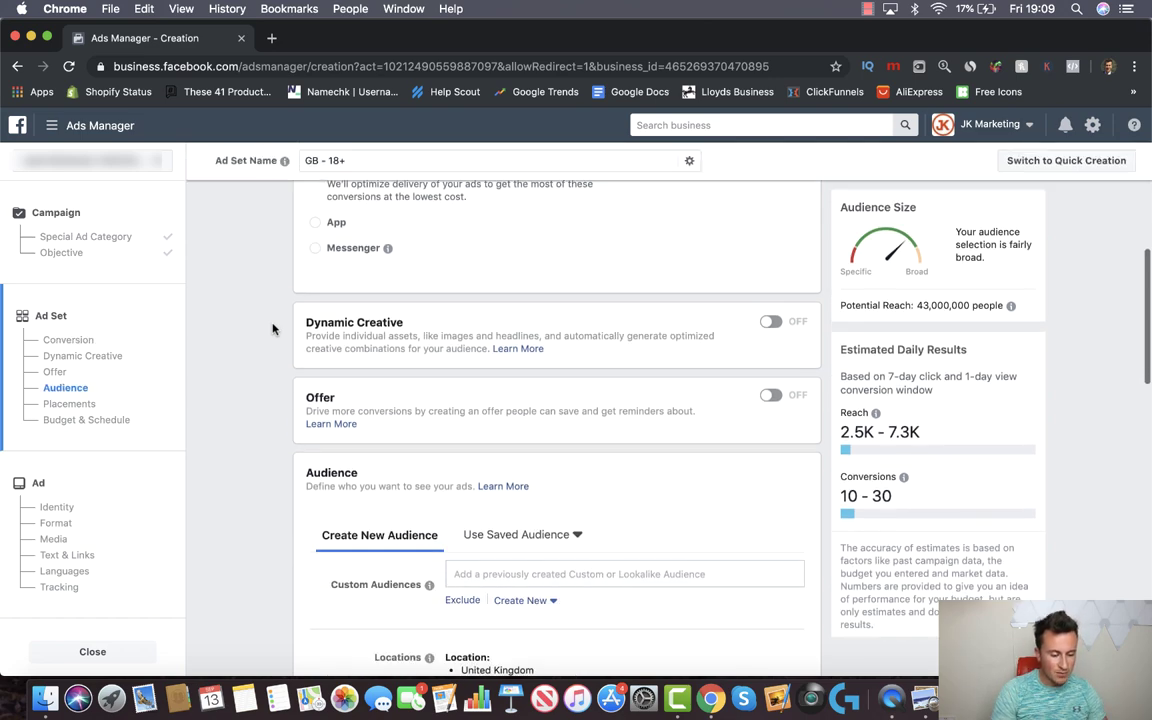
scroll(260, 340, down, 5)
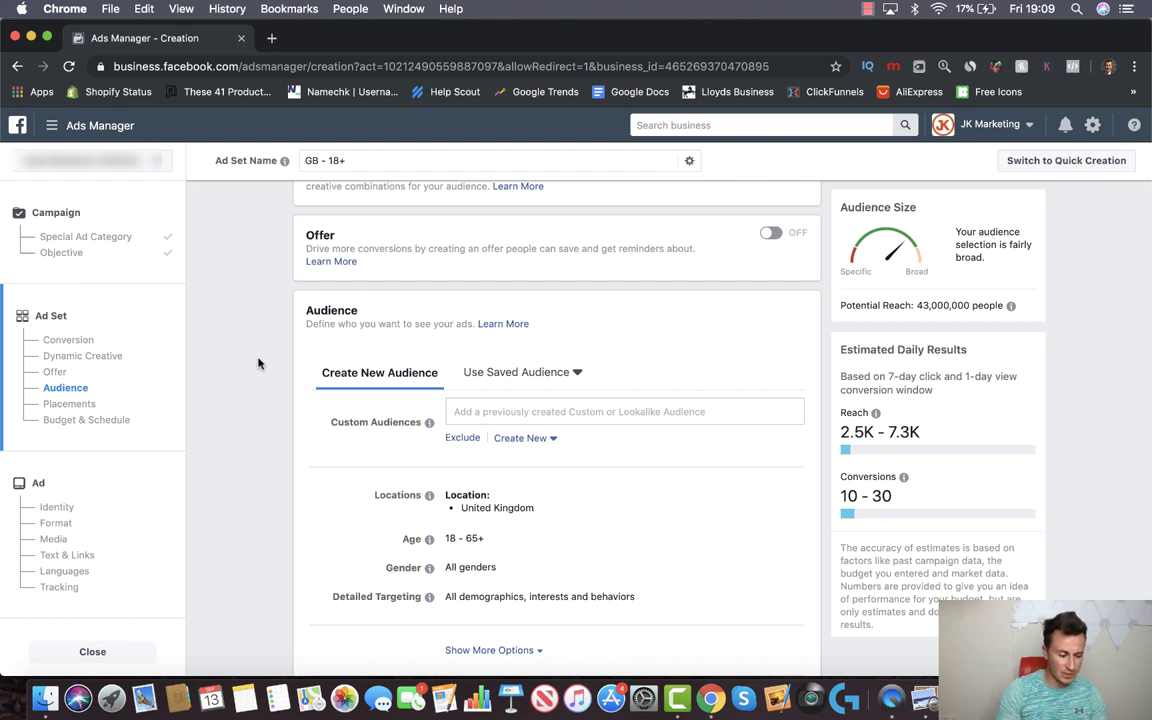
scroll(258, 363, down, 2)
scroll(258, 363, down, 1)
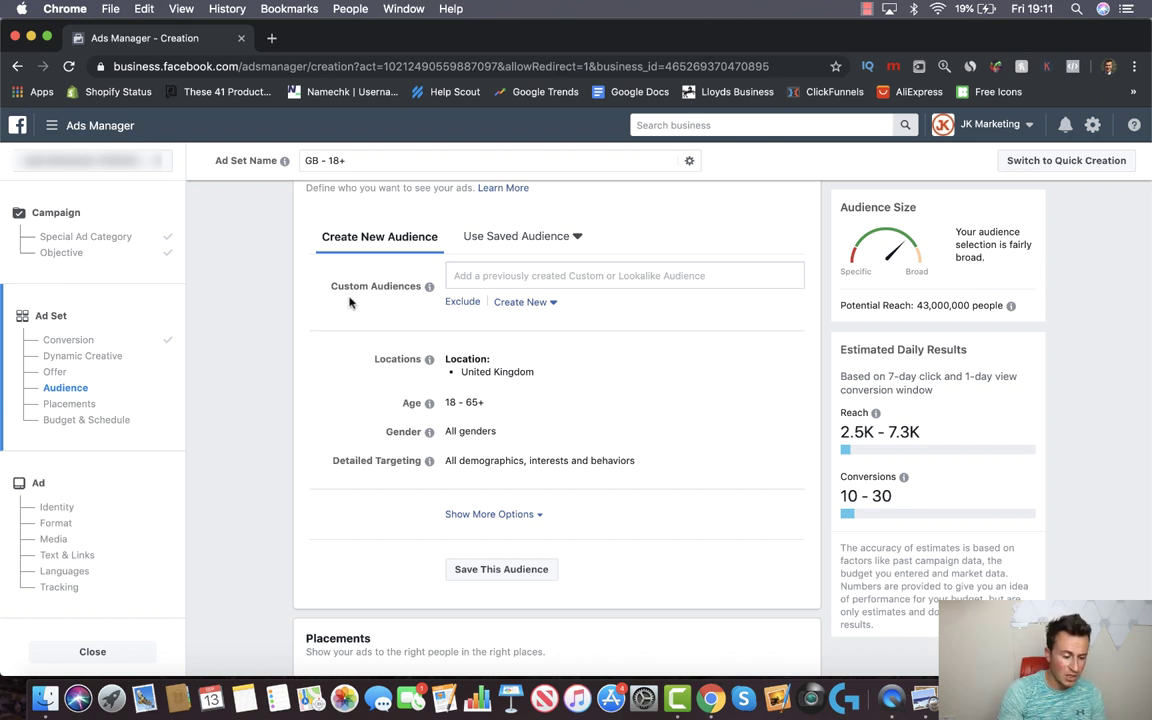
scroll(345, 310, down, 1)
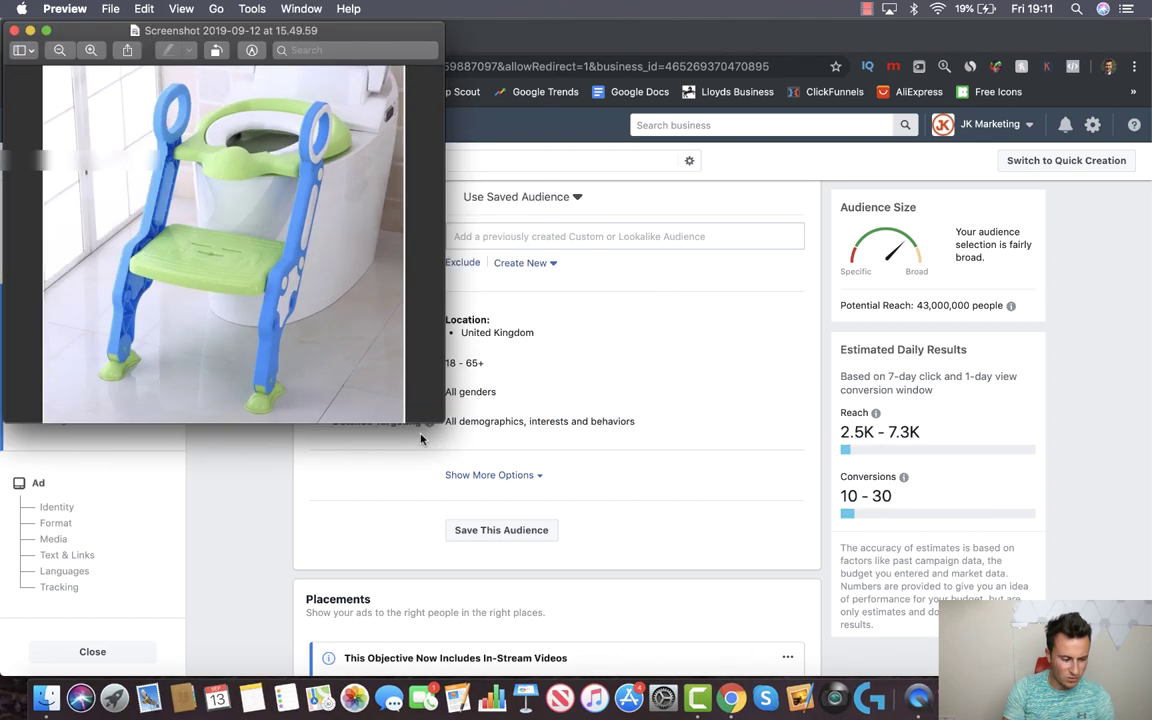
click(31, 33)
scroll(327, 341, down, 1)
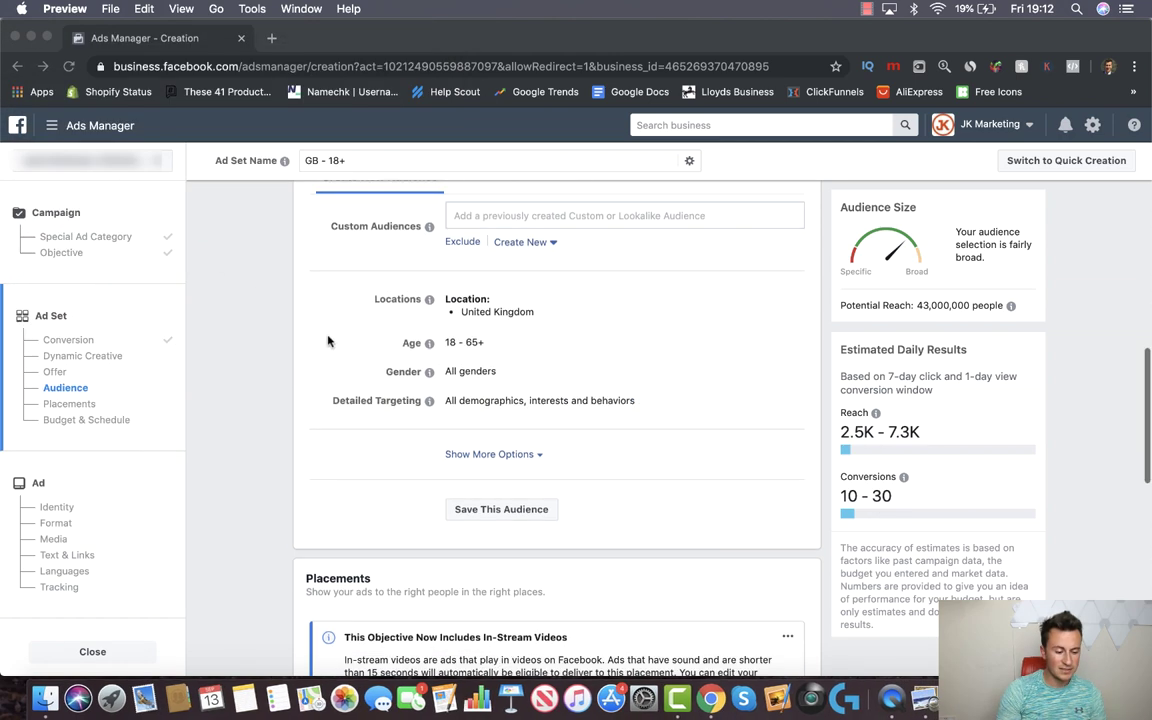
scroll(327, 341, down, 1)
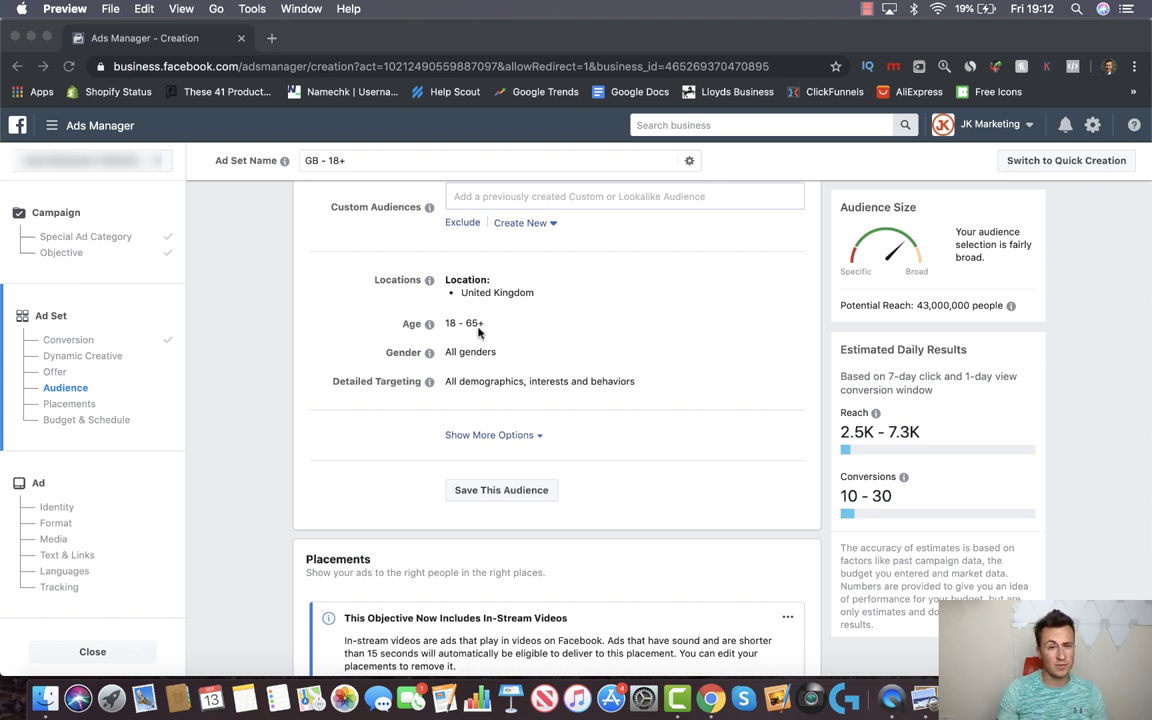
Step: Open the audience's Detailed Targeting for editing and browse its available targeting categories
click(318, 292)
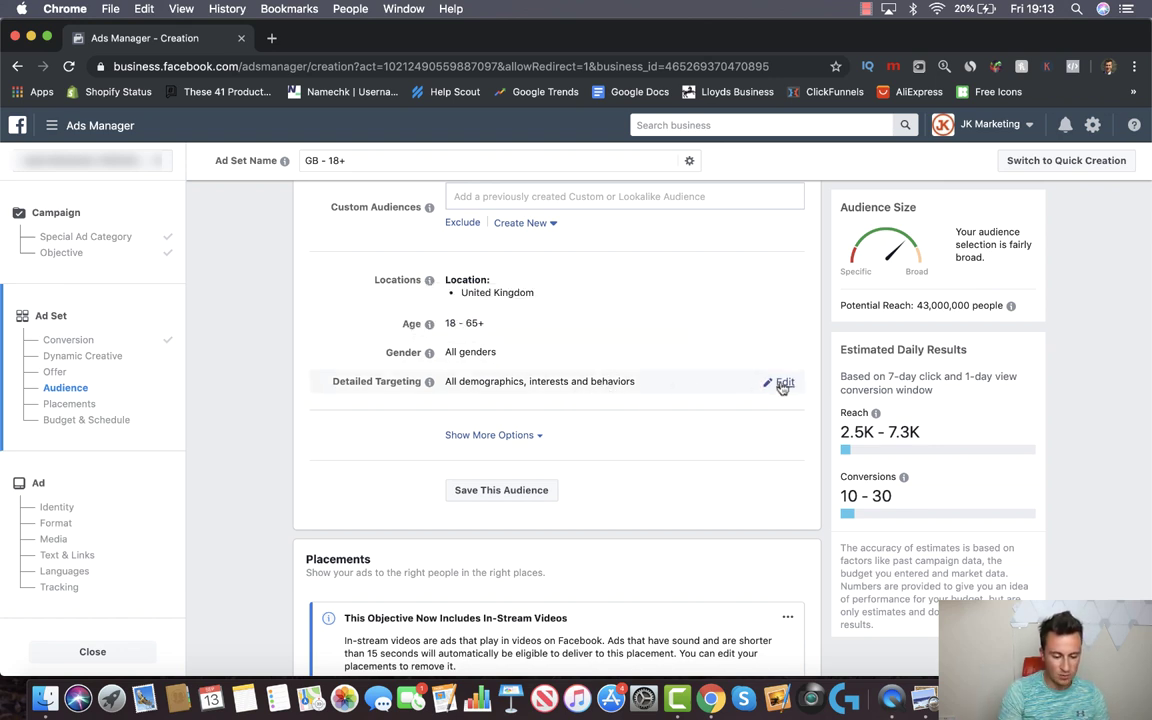
click(782, 382)
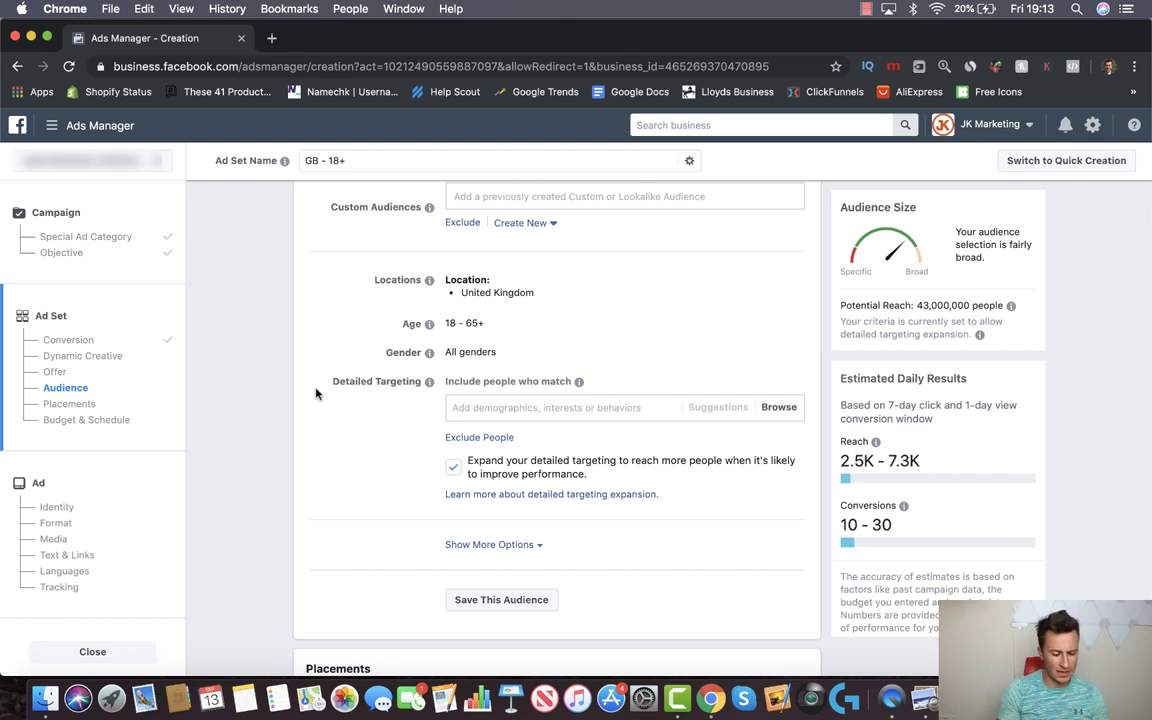
click(591, 407)
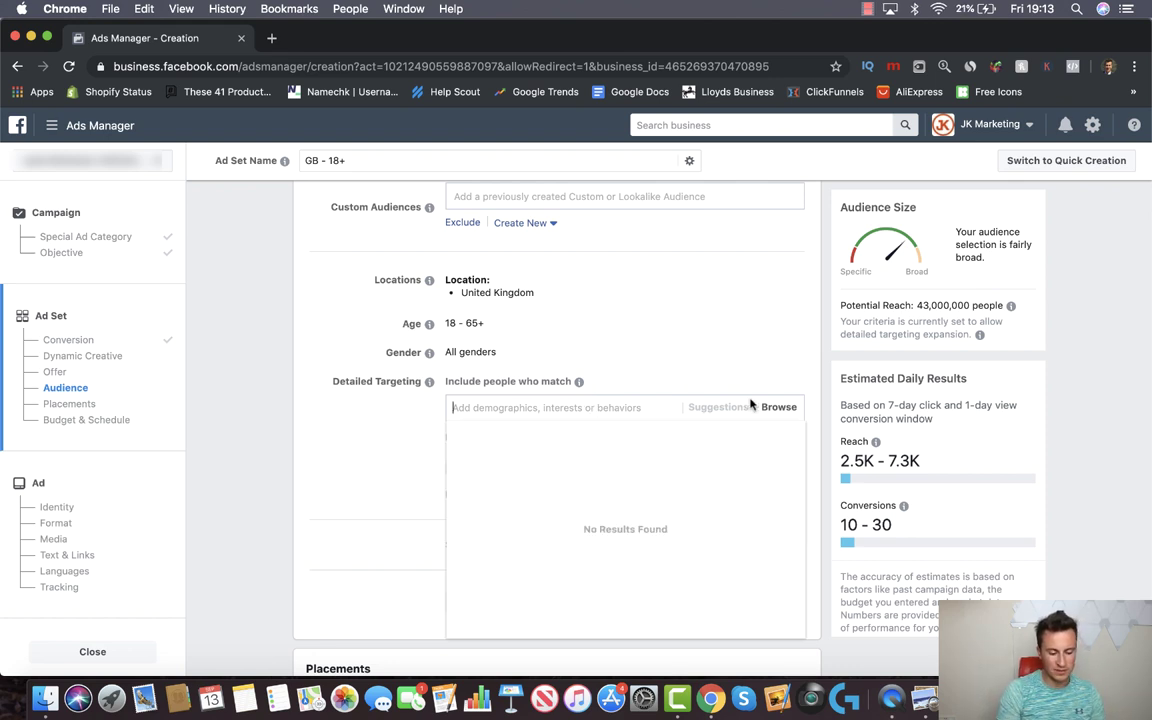
scroll(700, 390, down, 1)
click(762, 370)
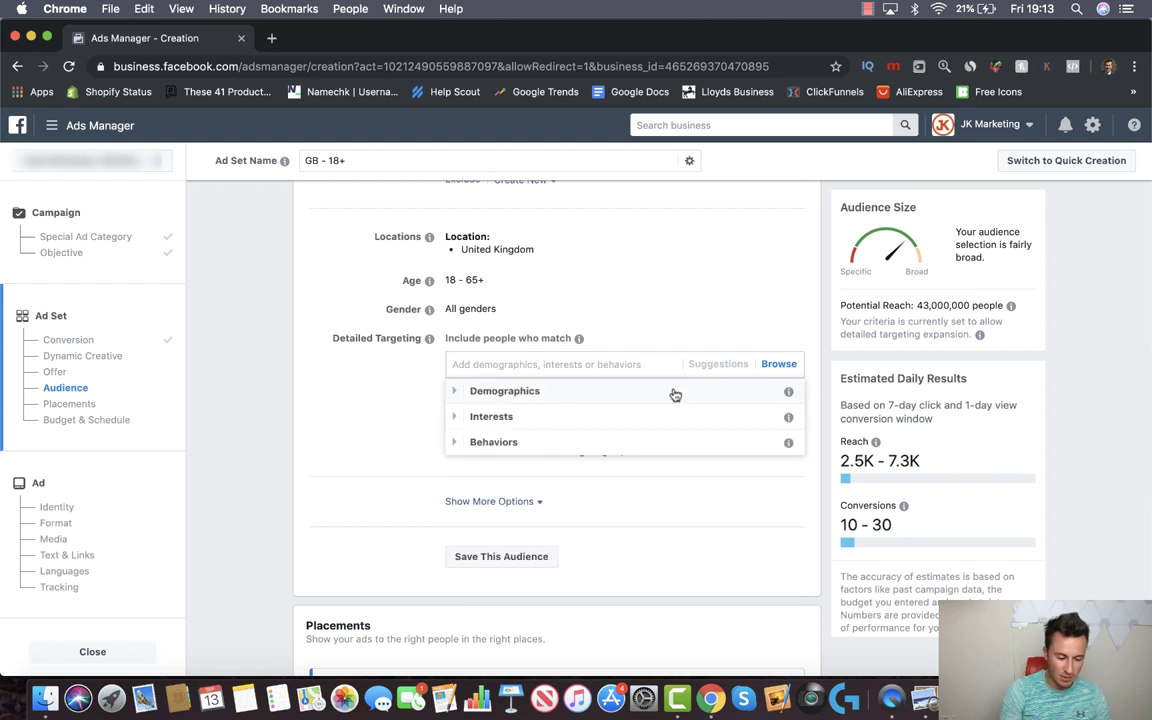
Step: From the All Parents demographics, include parents with toddlers (01-02 years) and parents with preschoolers (03-05 years) in the detailed targeting
click(499, 391)
scroll(550, 483, down, 1)
click(511, 481)
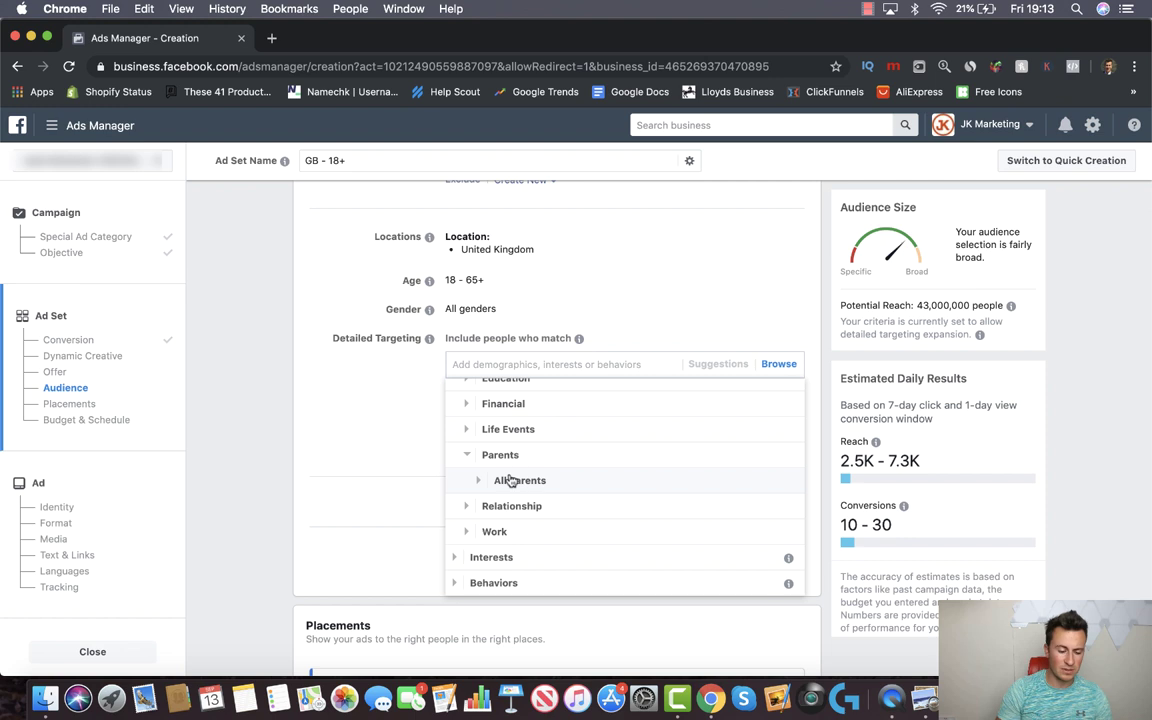
scroll(511, 481, down, 2)
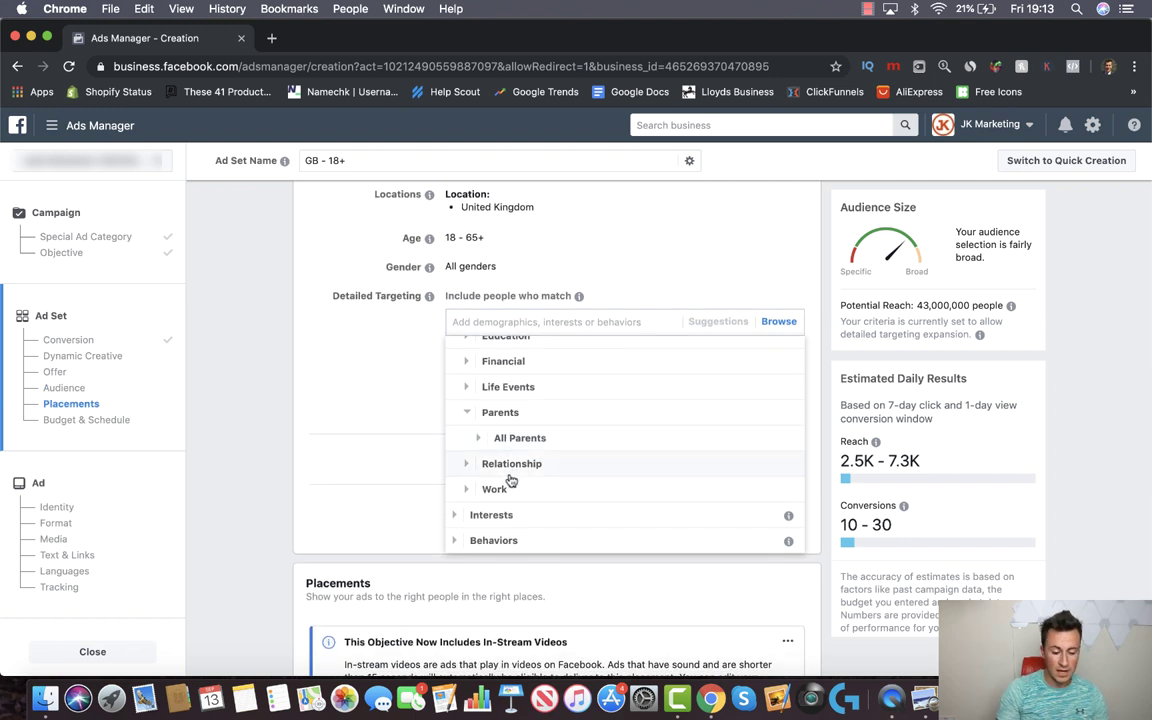
scroll(511, 481, down, 1)
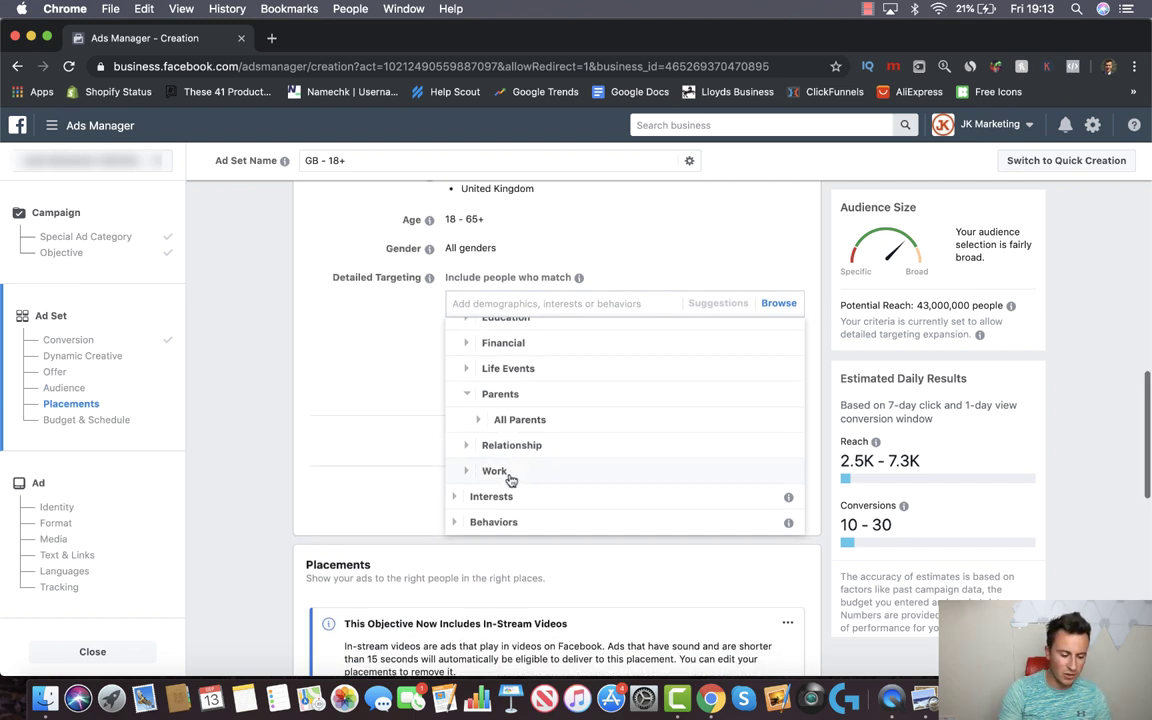
click(490, 419)
scroll(540, 420, down, 1)
scroll(570, 415, down, 2)
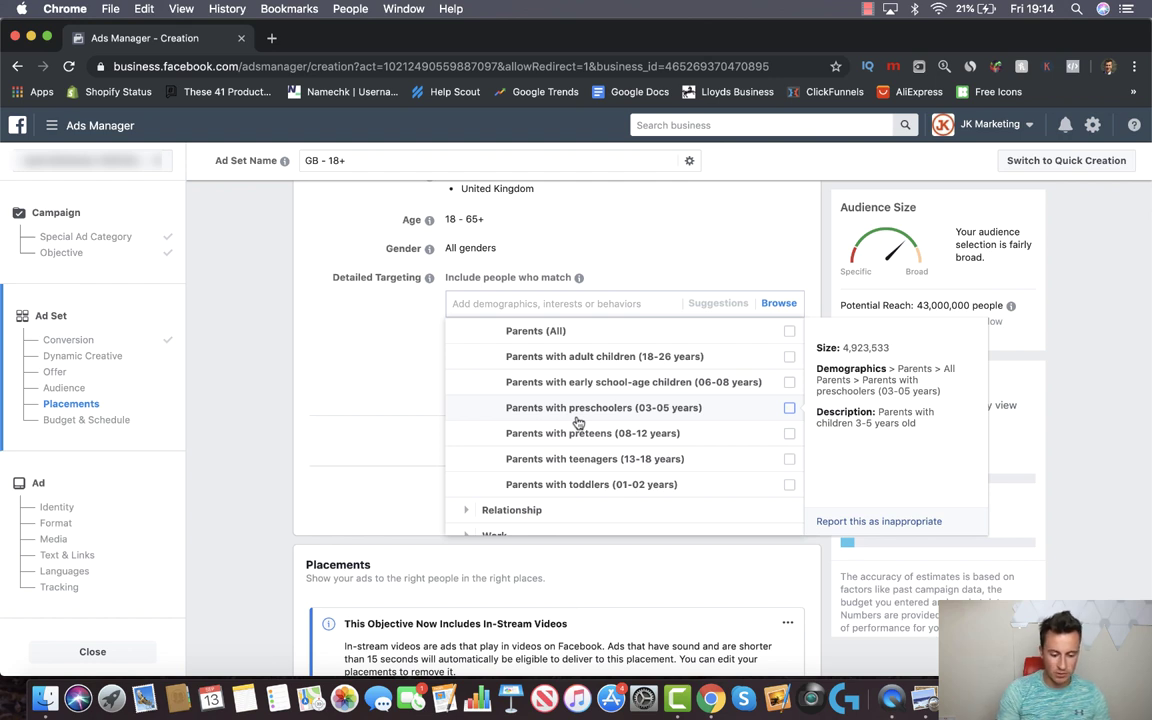
click(790, 487)
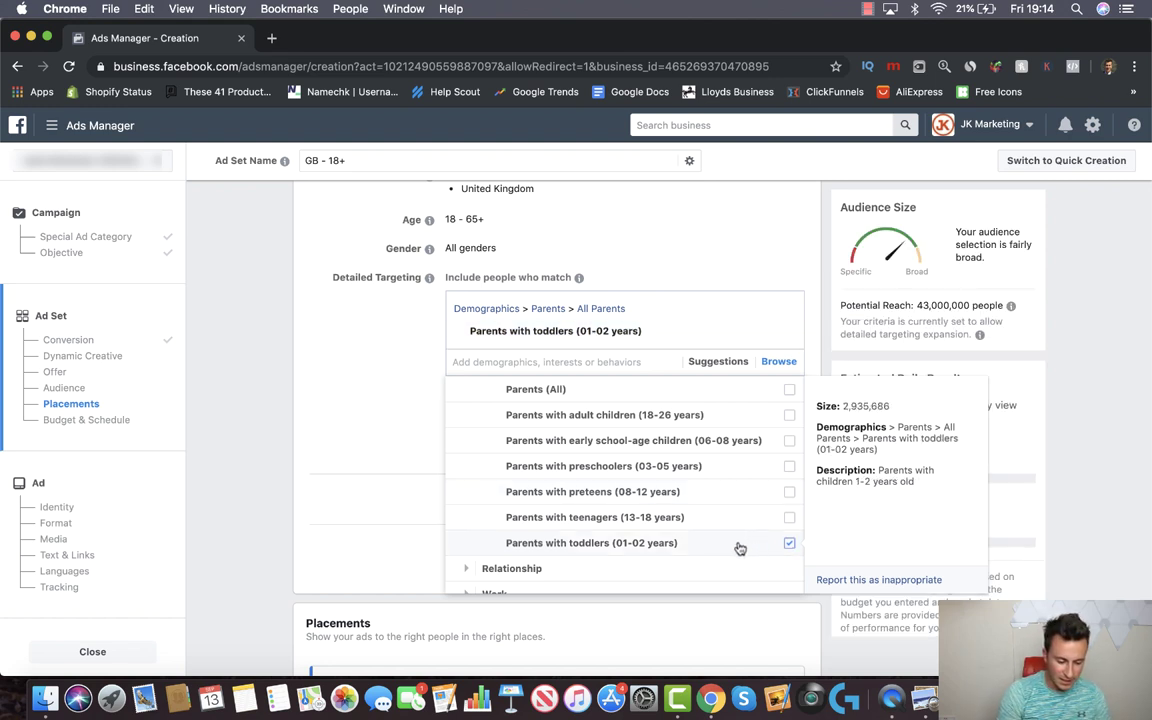
click(788, 467)
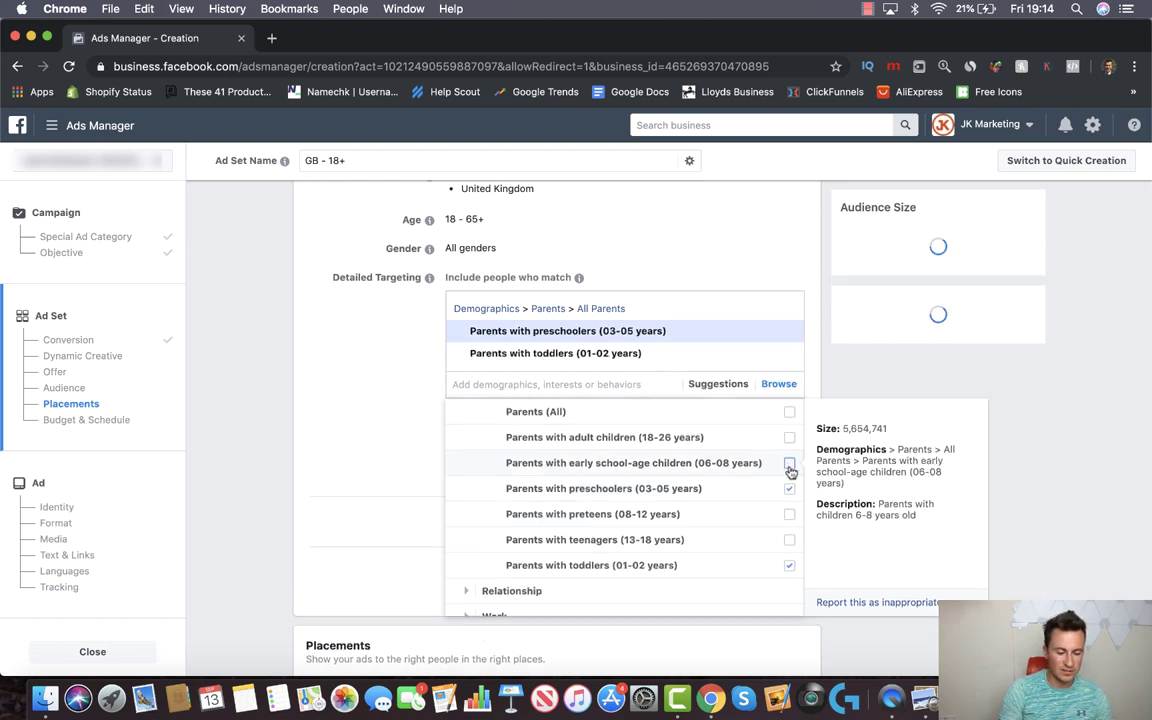
click(355, 396)
Step: Turn off detailed targeting expansion for the selected parent groups
scroll(308, 371, up, 2)
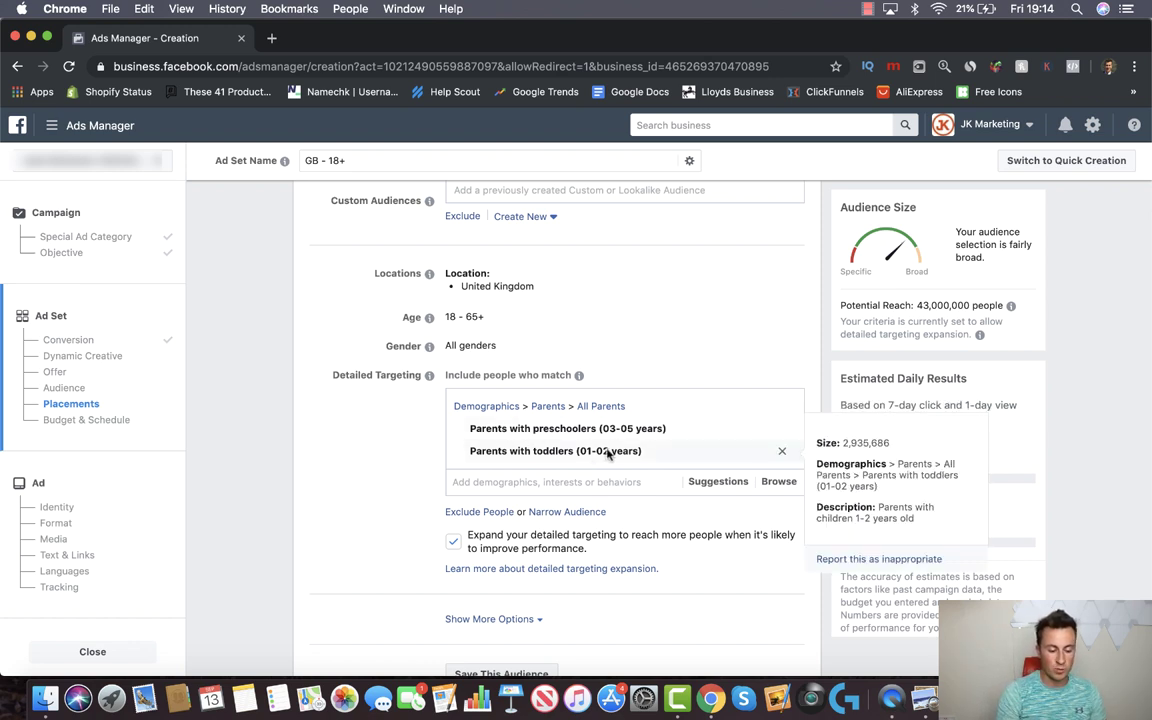
mouse_move(617, 437)
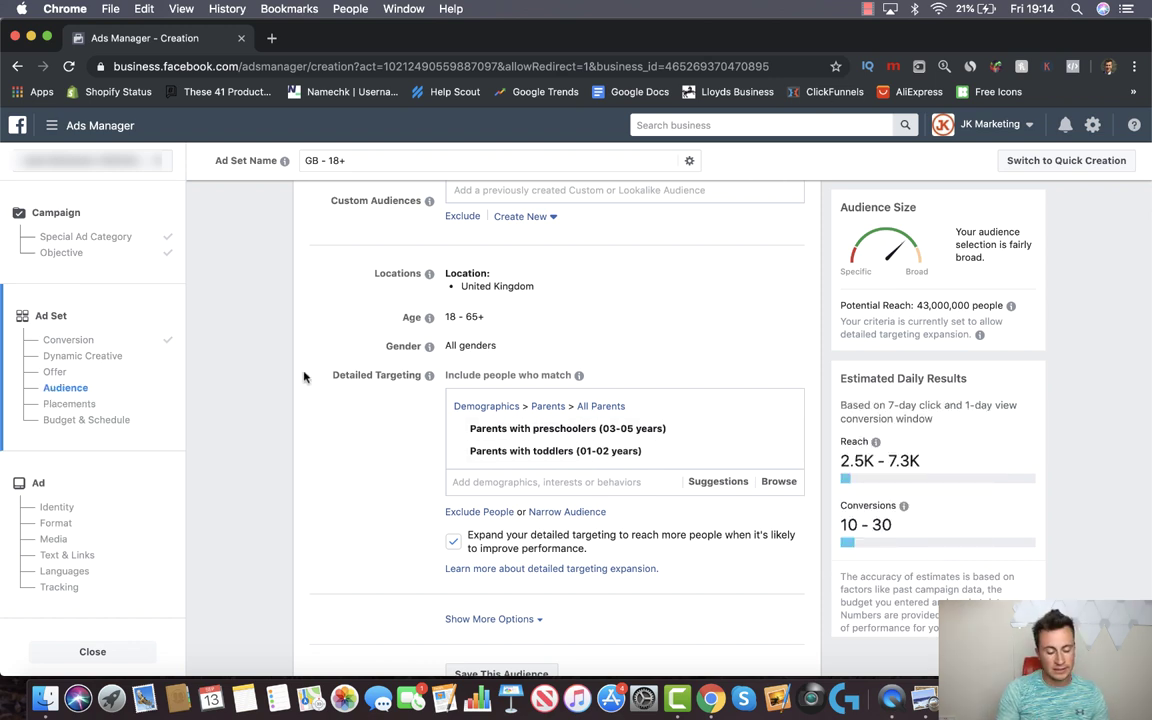
scroll(301, 378, down, 1)
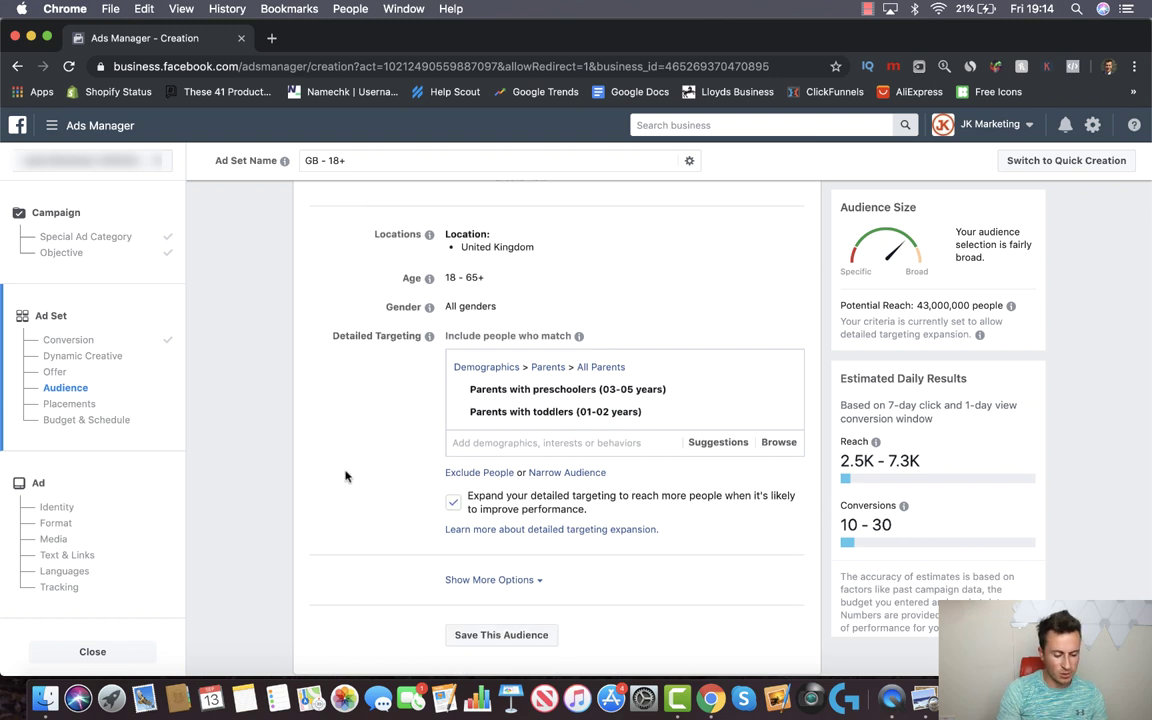
scroll(330, 465, down, 2)
scroll(320, 455, down, 2)
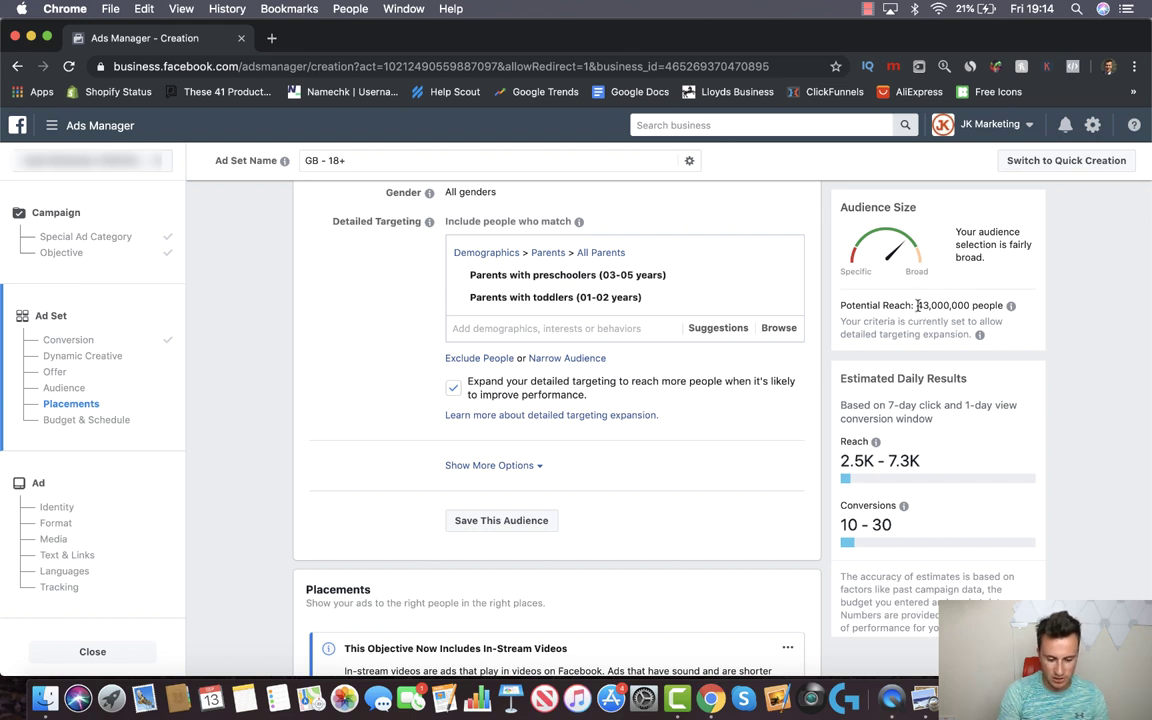
click(454, 389)
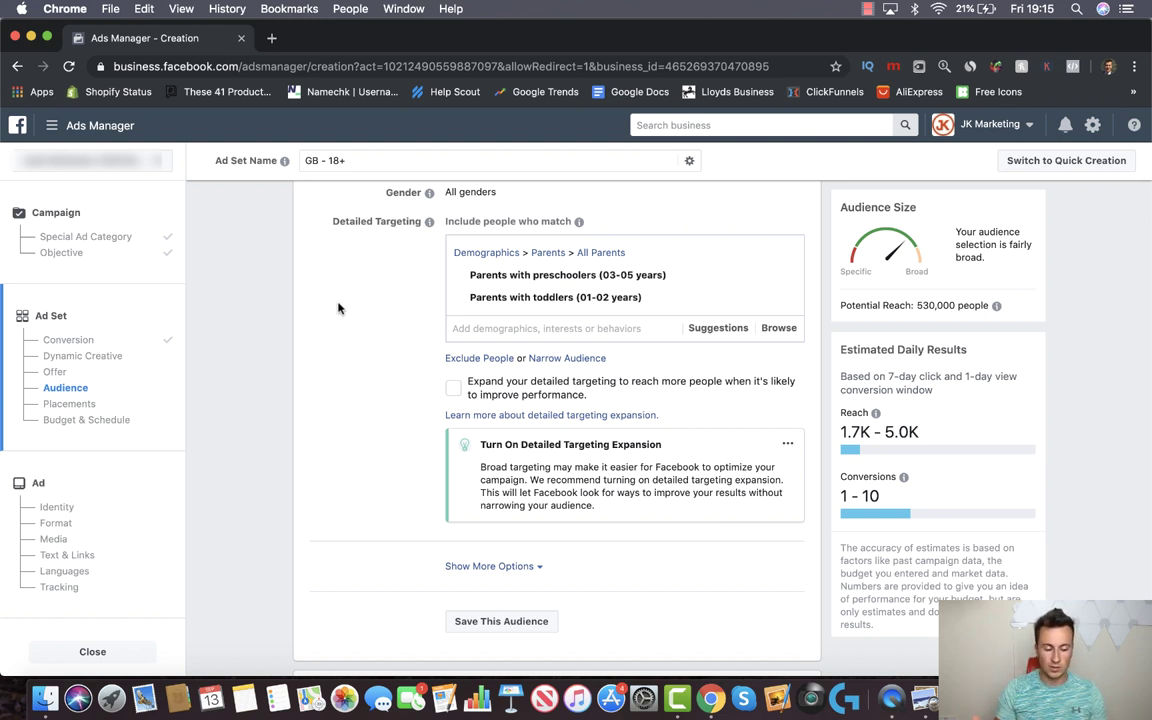
Step: Reveal the audience's additional options and examine the Languages and Connections settings and the Placements section
scroll(327, 366, down, 1)
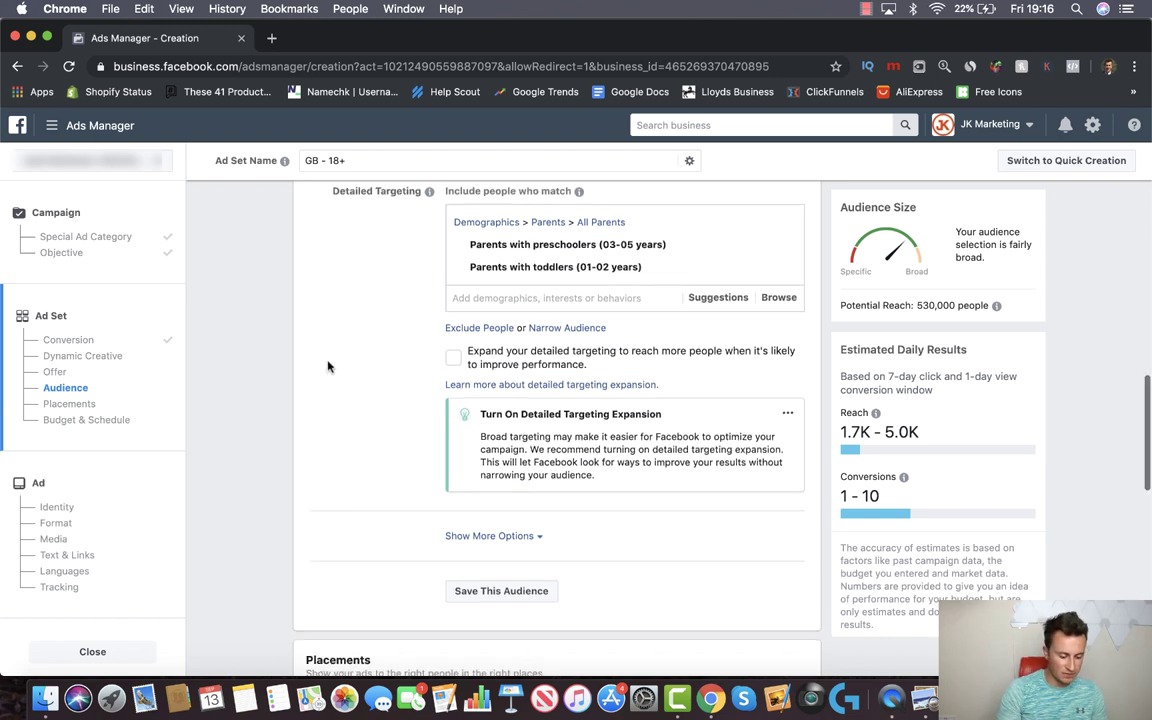
click(487, 535)
scroll(327, 512, down, 2)
scroll(327, 512, down, 1)
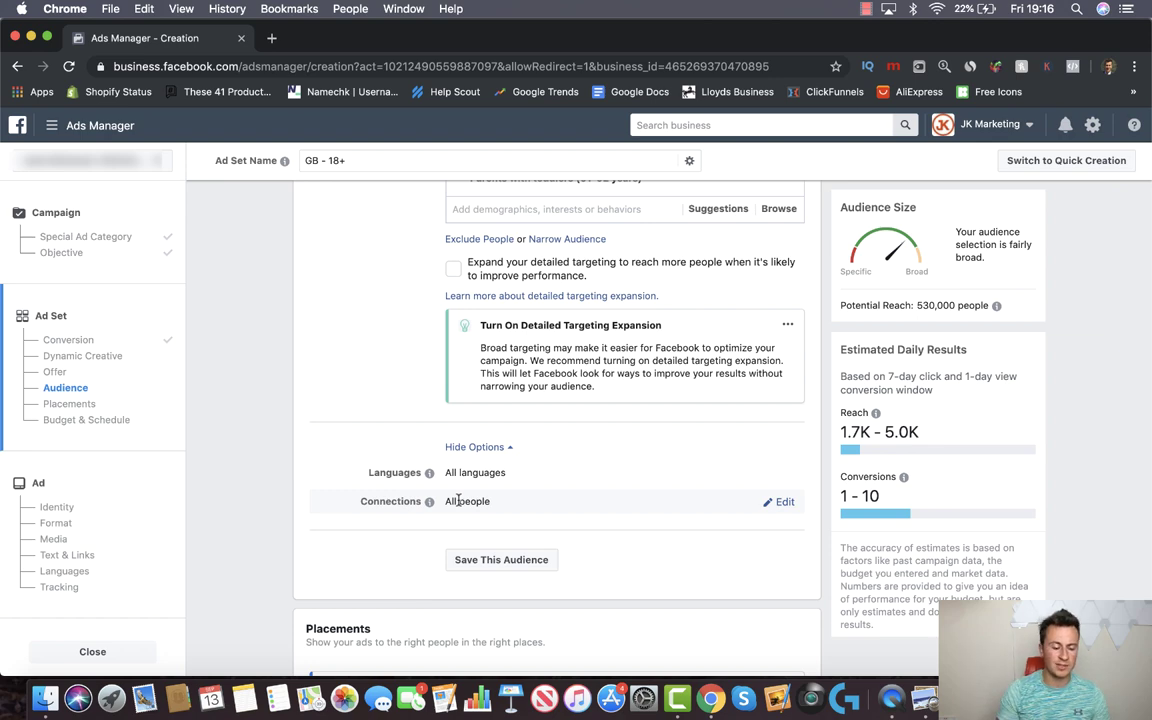
scroll(278, 411, up, 5)
scroll(323, 381, up, 4)
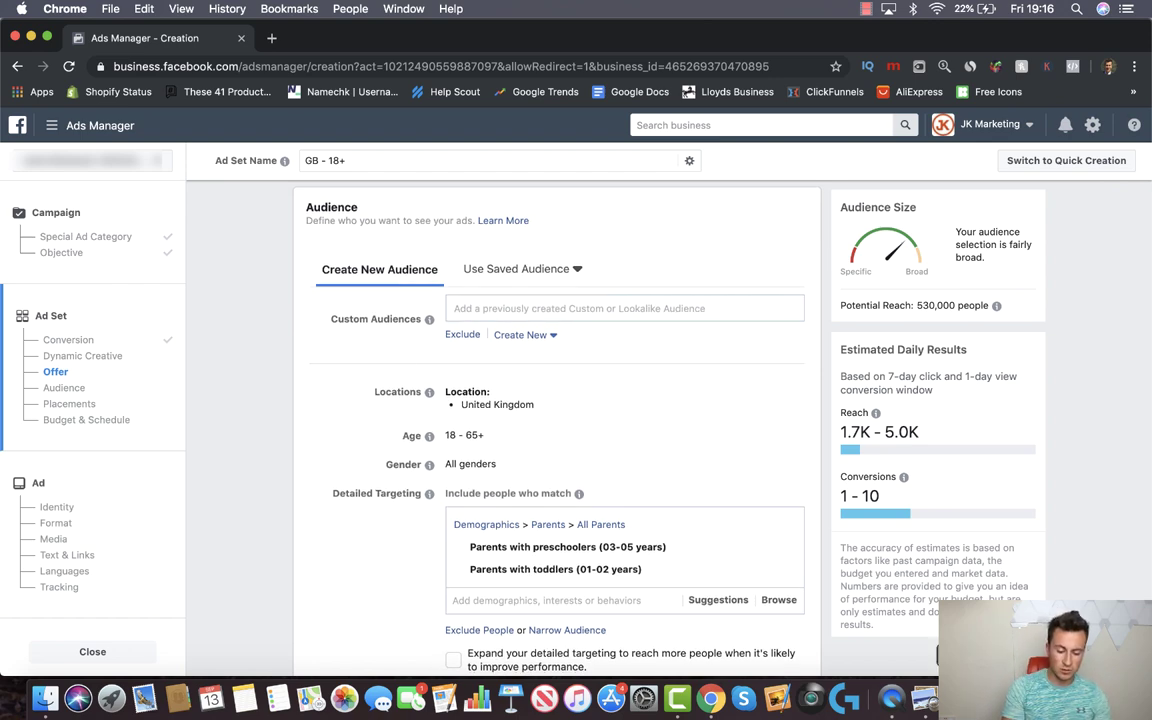
click(30, 30)
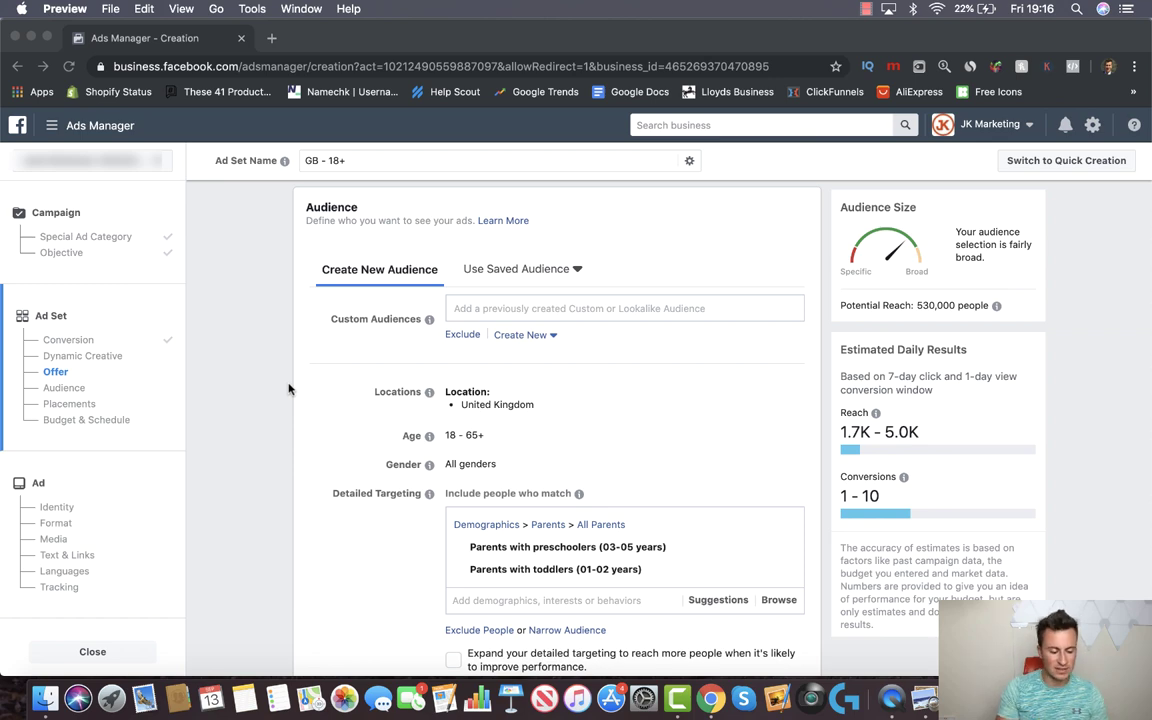
scroll(288, 389, down, 10)
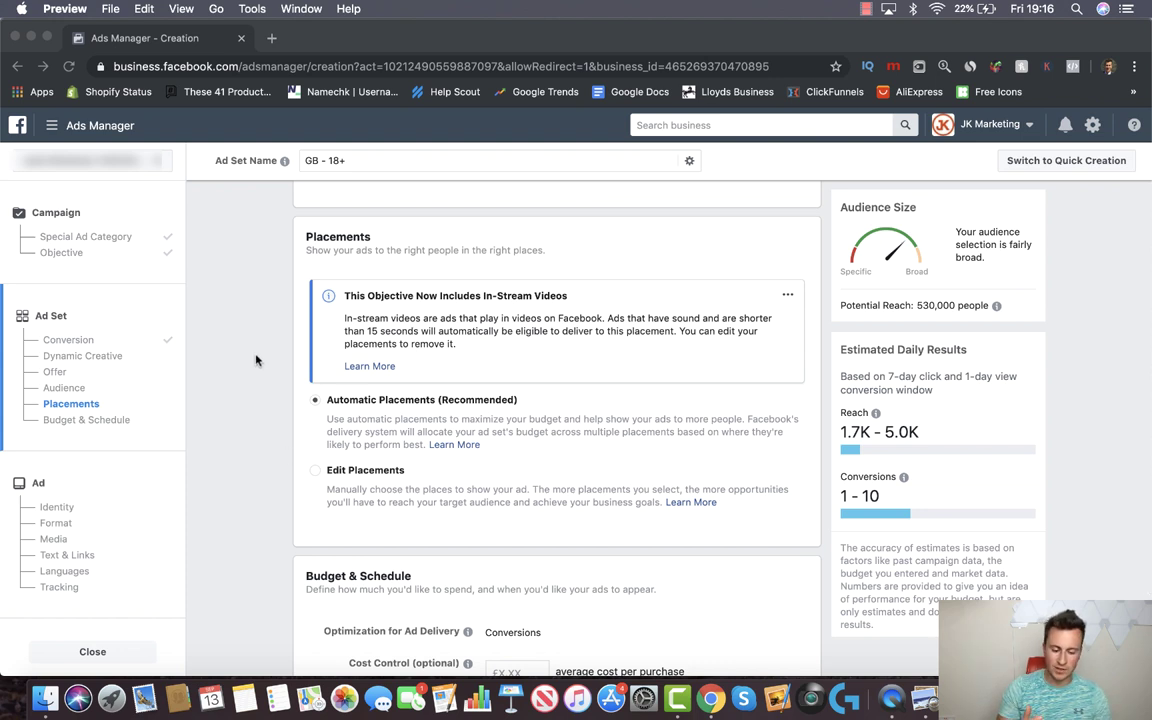
scroll(256, 360, up, 8)
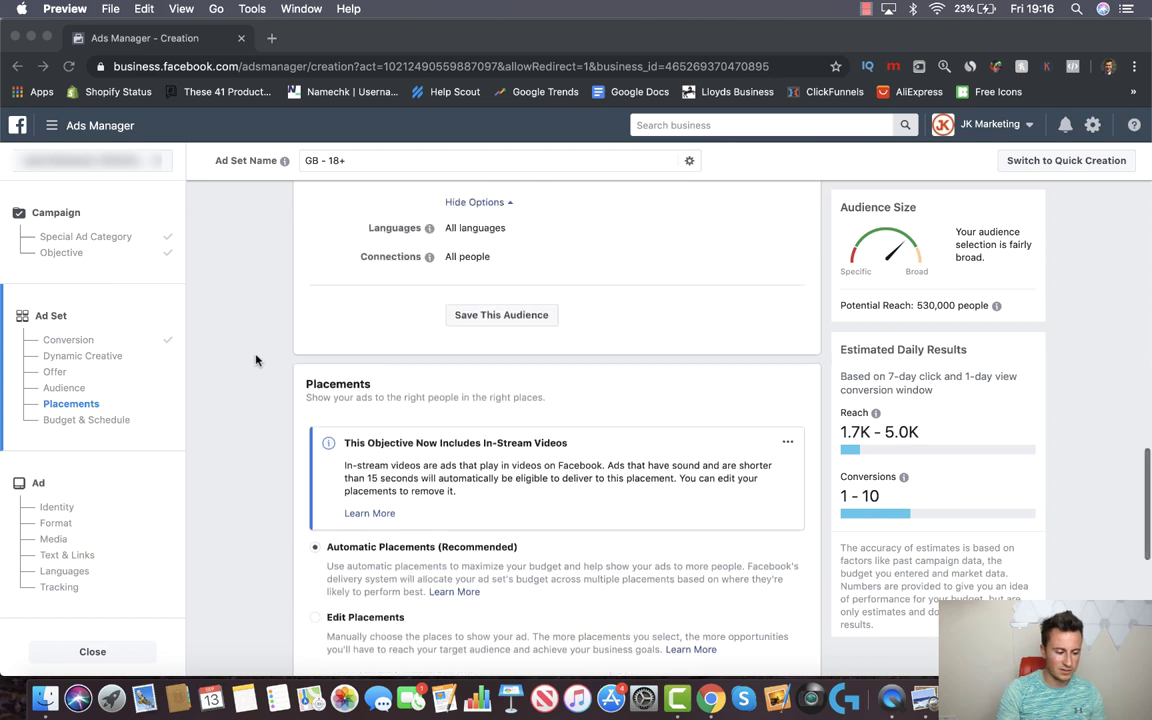
Step: Remove both parent groups from the detailed targeting and turn detailed targeting expansion back on
click(706, 331)
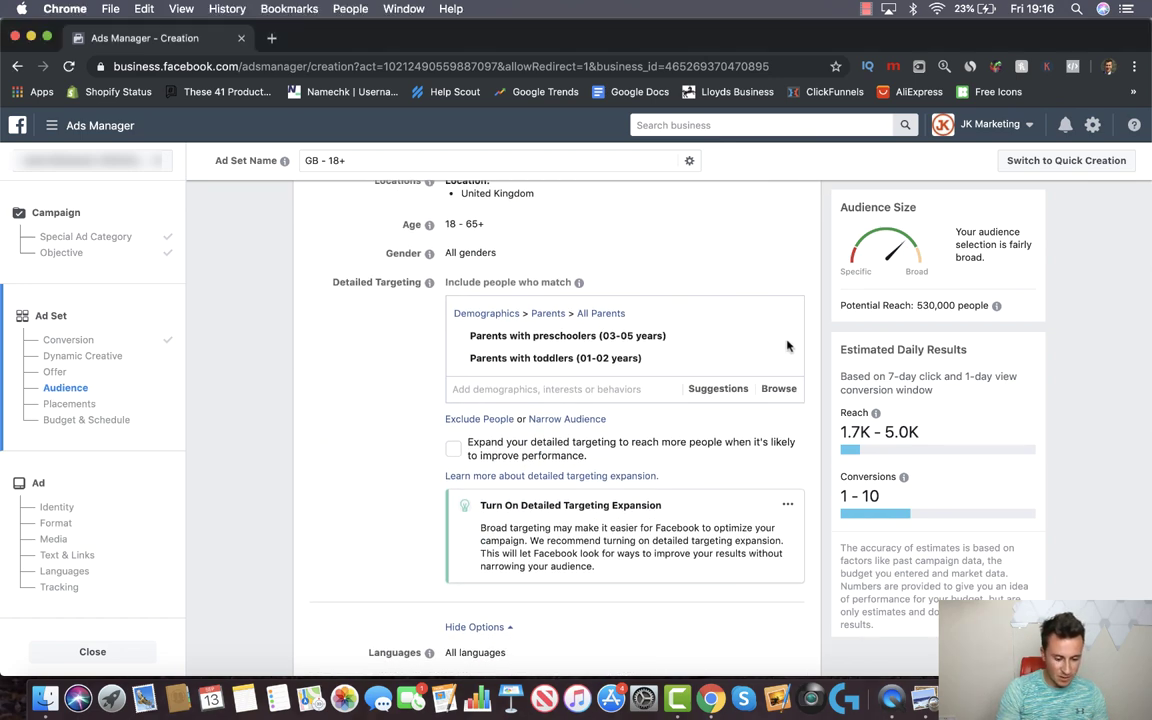
click(786, 336)
click(786, 336)
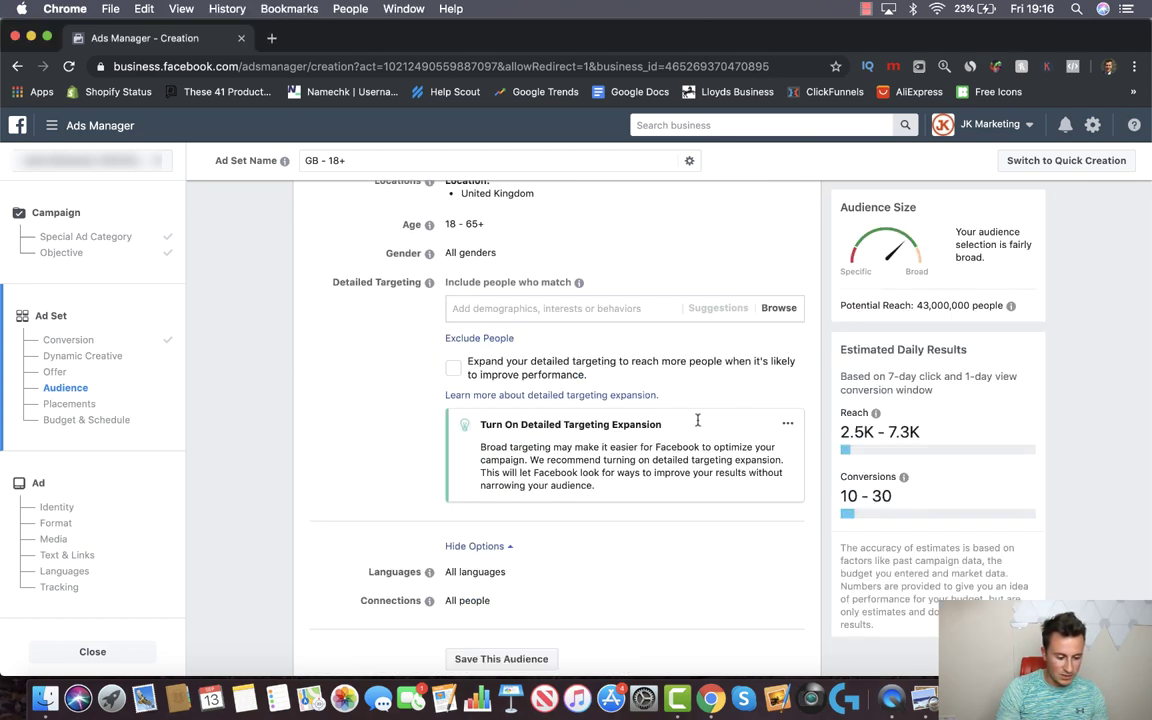
click(453, 368)
scroll(304, 387, up, 4)
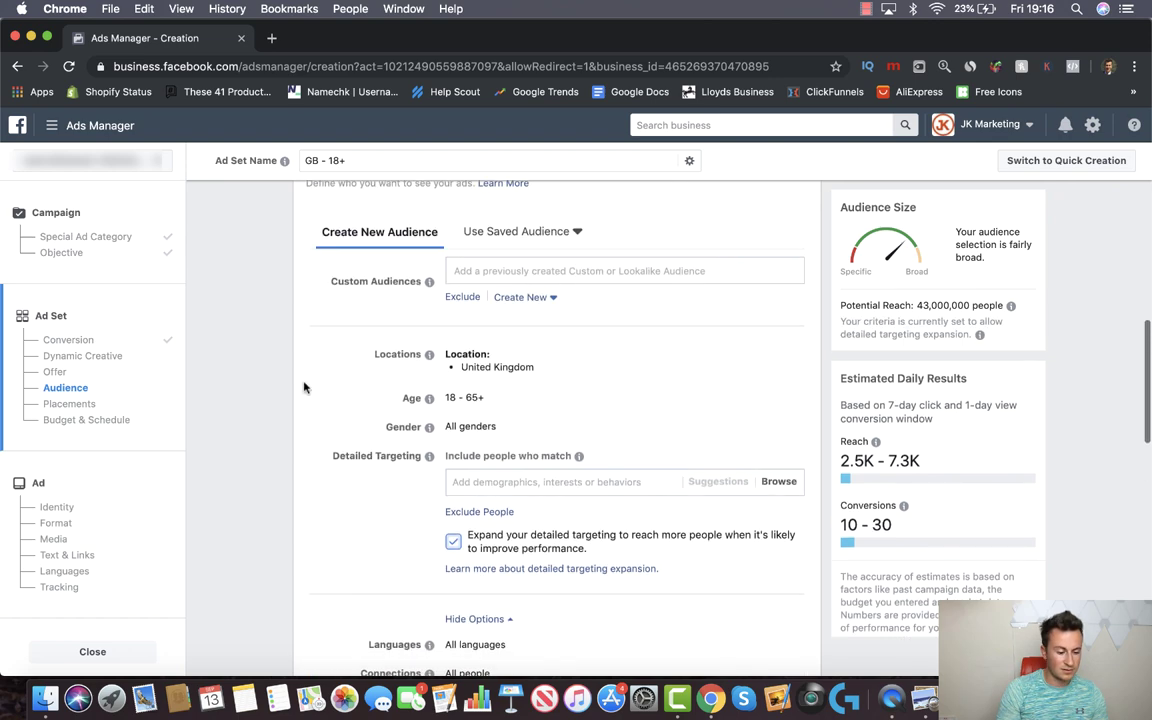
scroll(304, 387, down, 3)
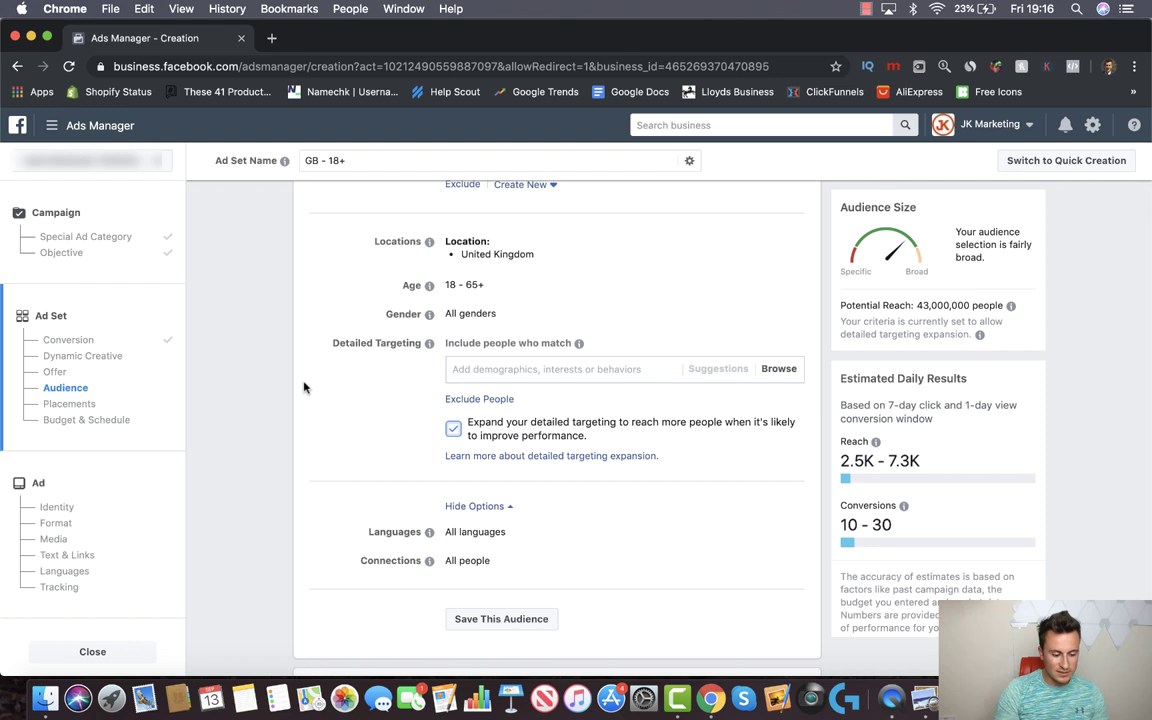
mouse_move(427, 353)
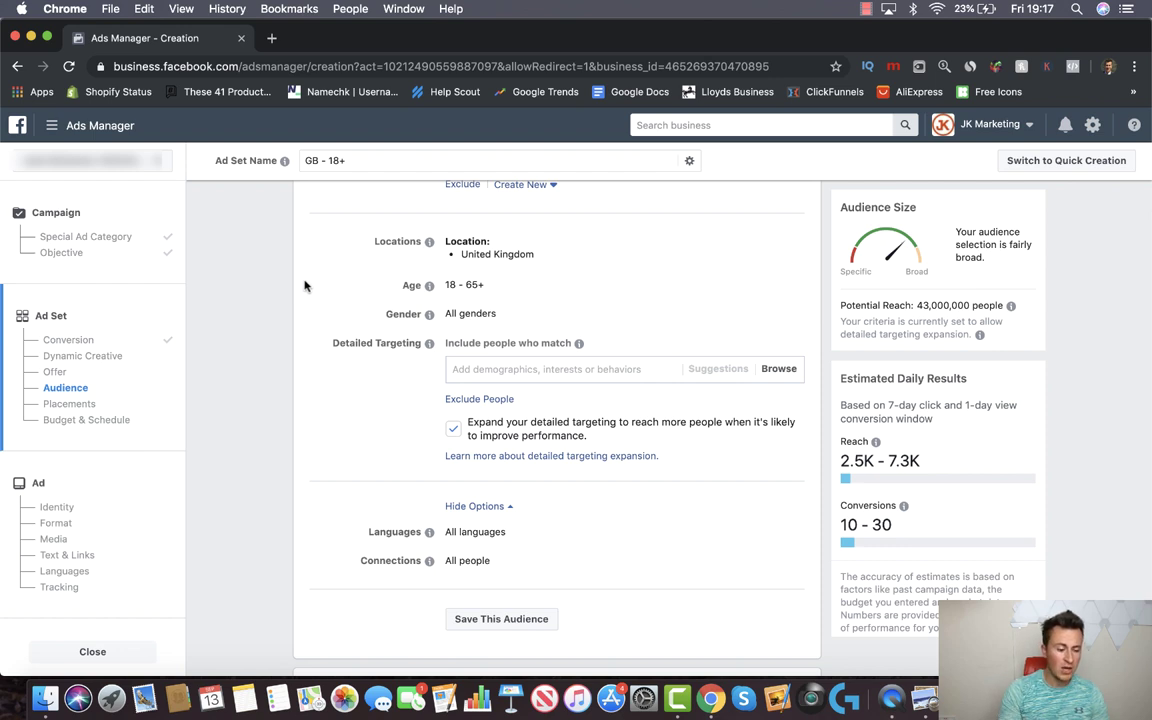
scroll(296, 285, down, 1)
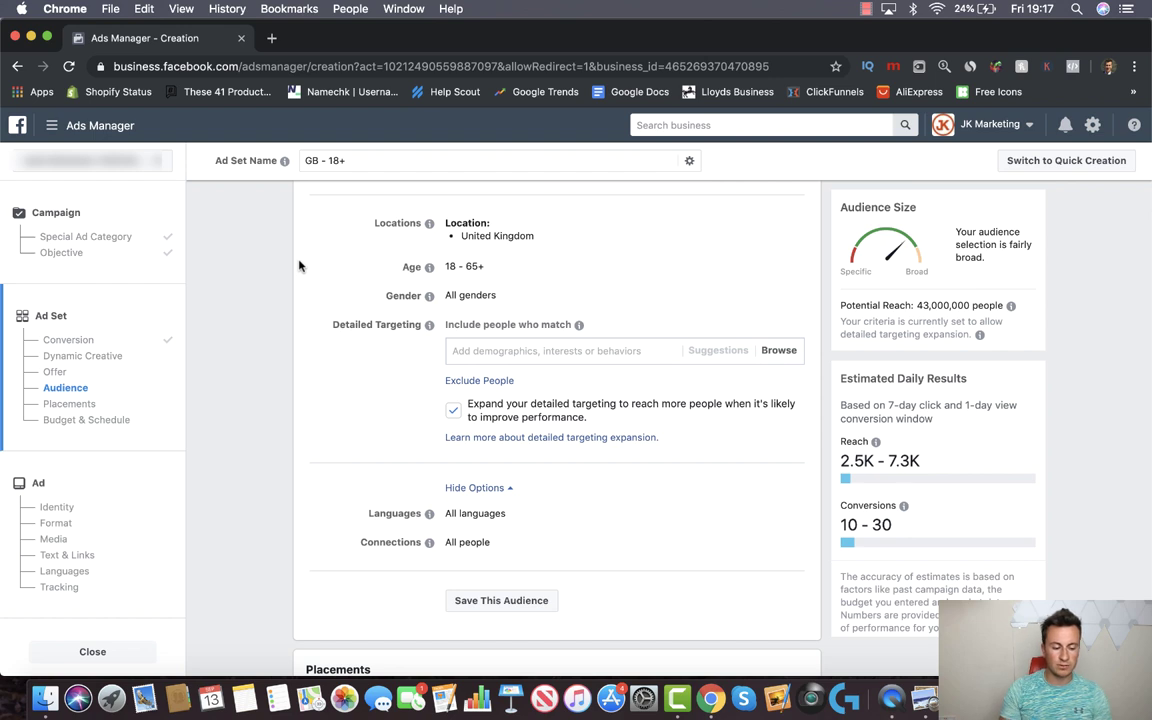
scroll(298, 265, down, 1)
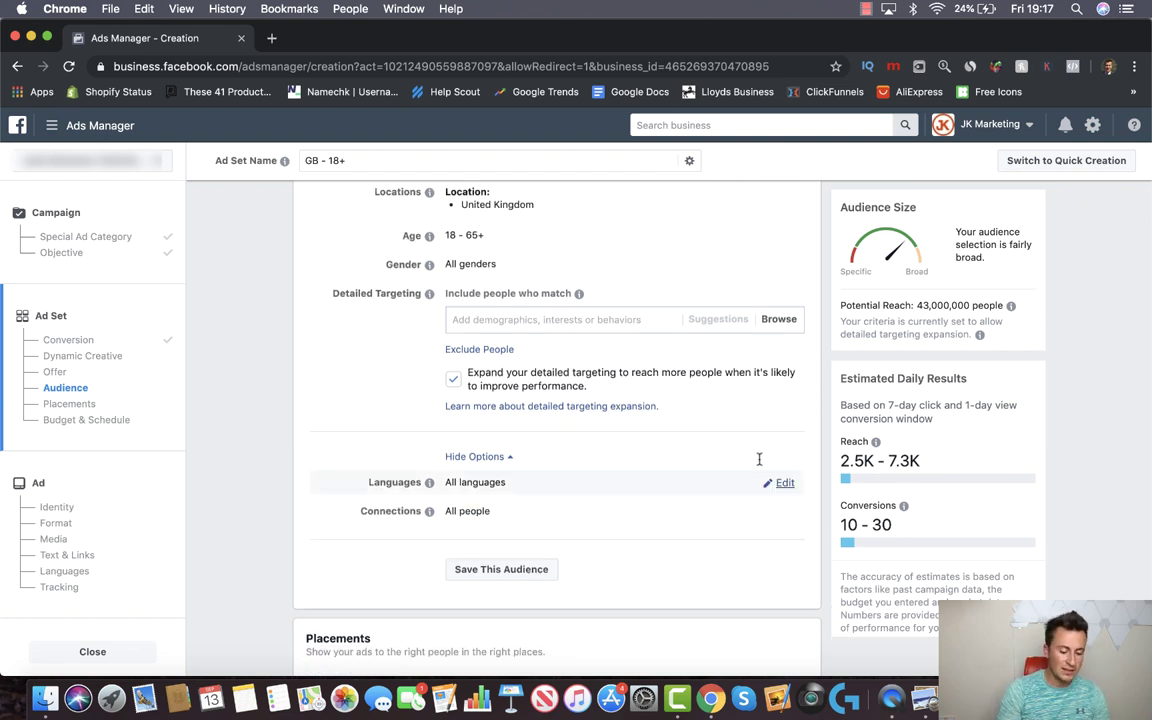
Step: Switch to the Cat Water Fountain.mp4 video in QuickTime Player, jump to about 00:03 to view the product, and close it
click(962, 698)
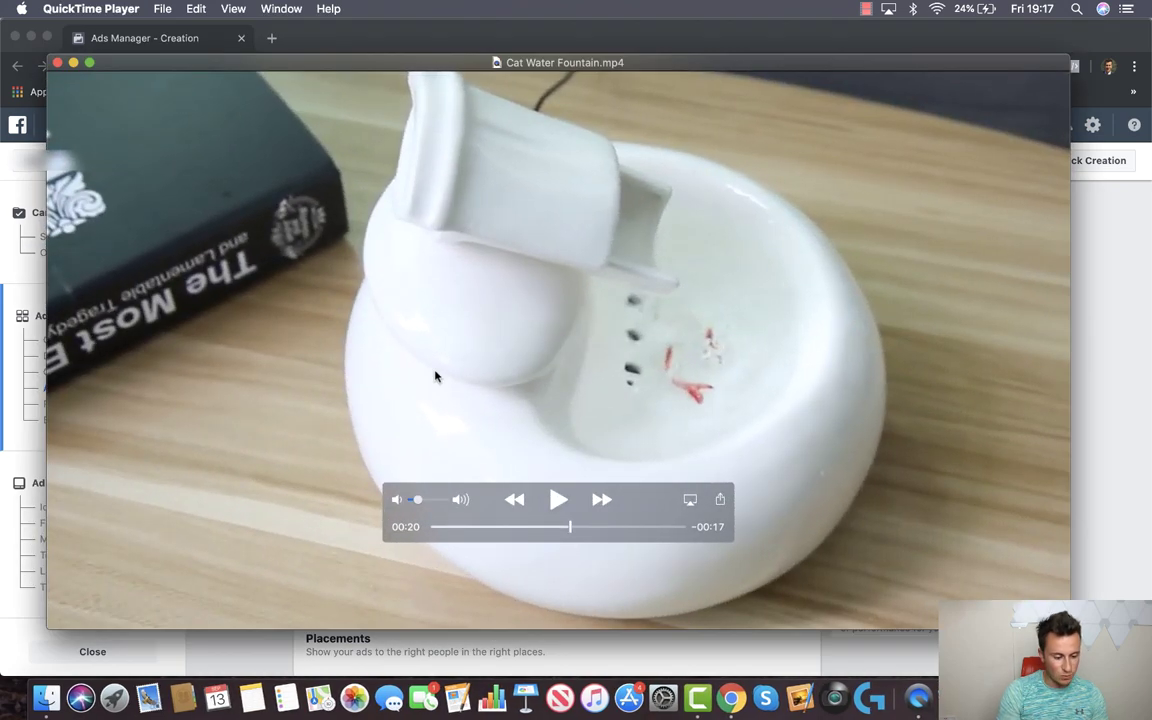
click(450, 527)
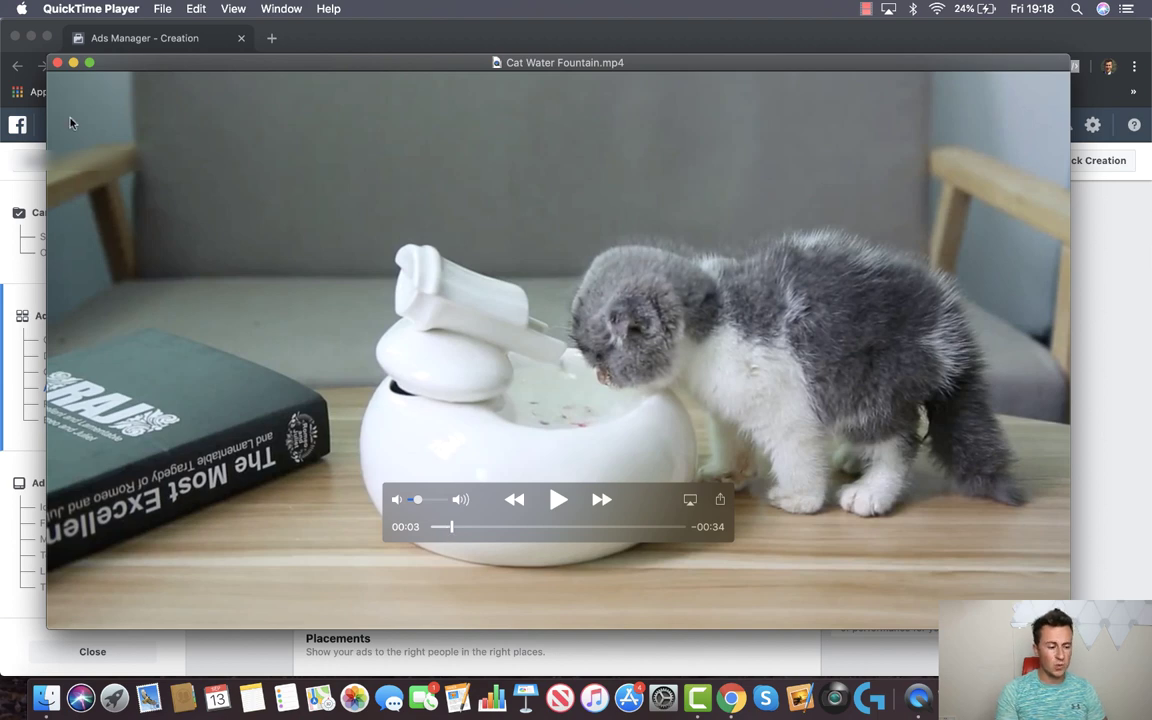
click(58, 63)
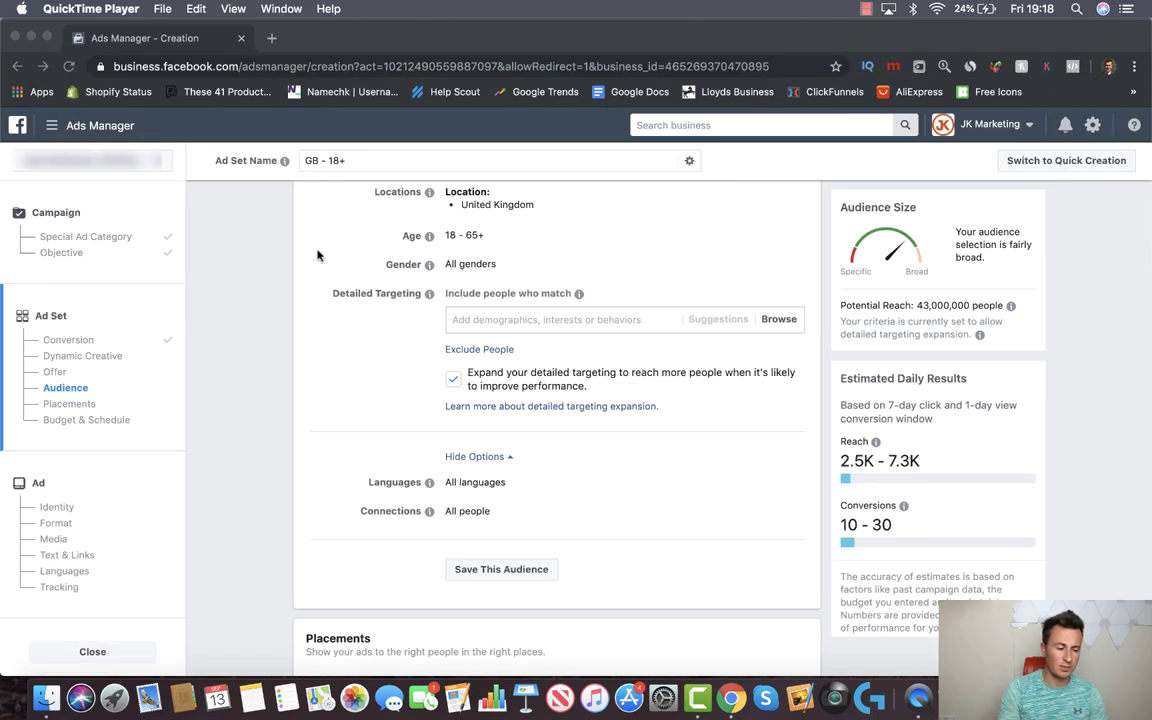
Step: Search Google for cat foods in a new browser tab and return to the ad set page
click(282, 30)
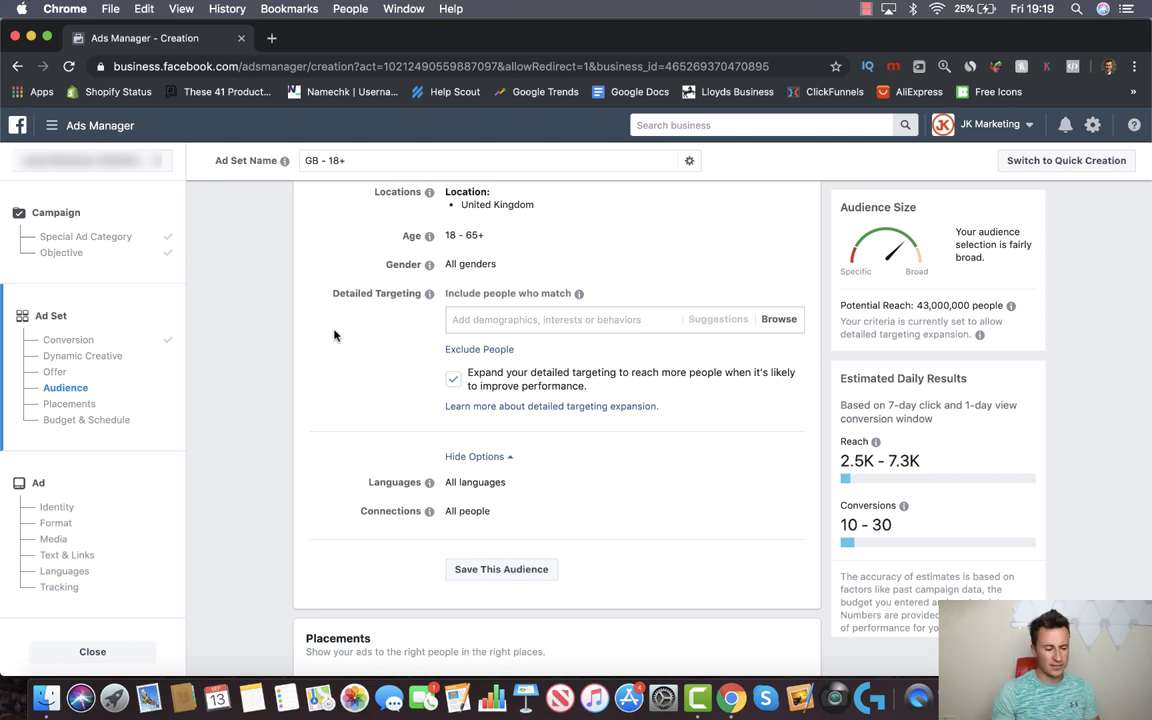
click(271, 38)
text(cat fo)
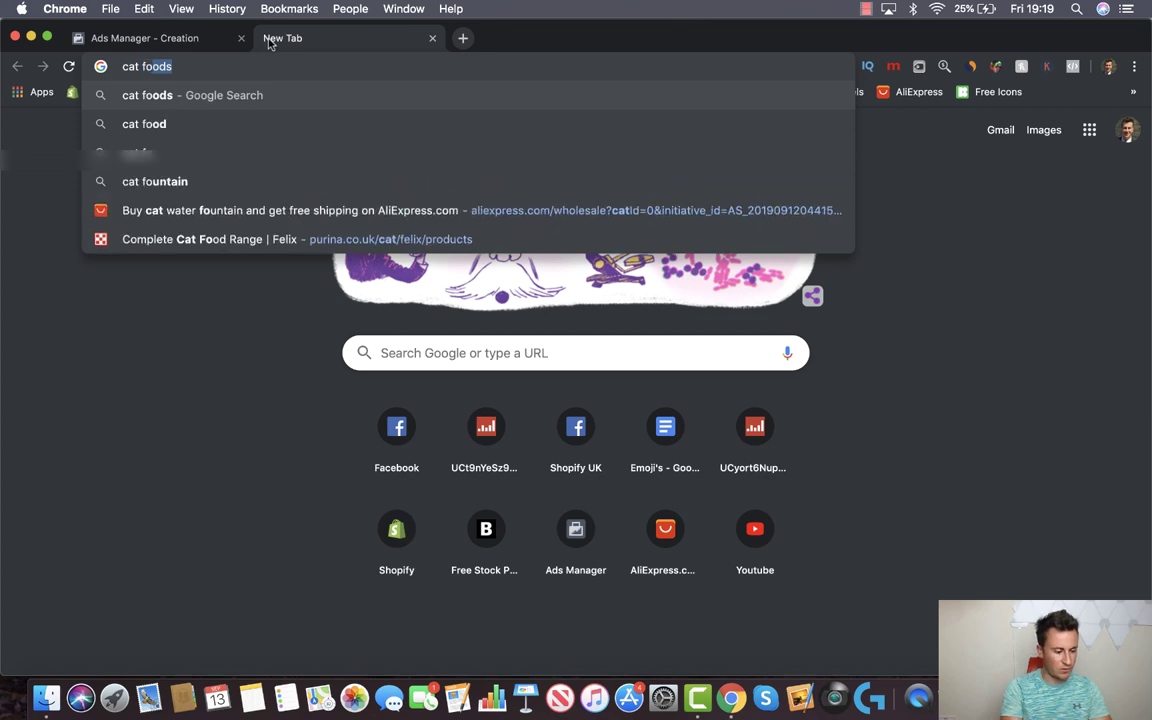
key(Return)
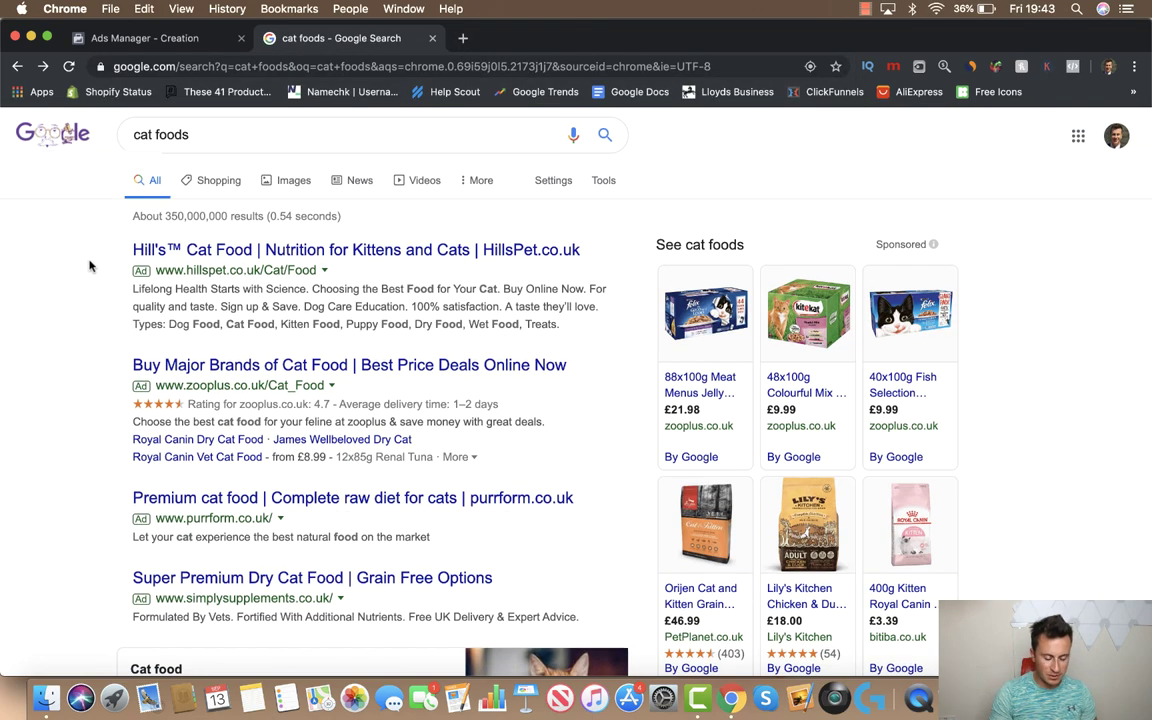
click(168, 40)
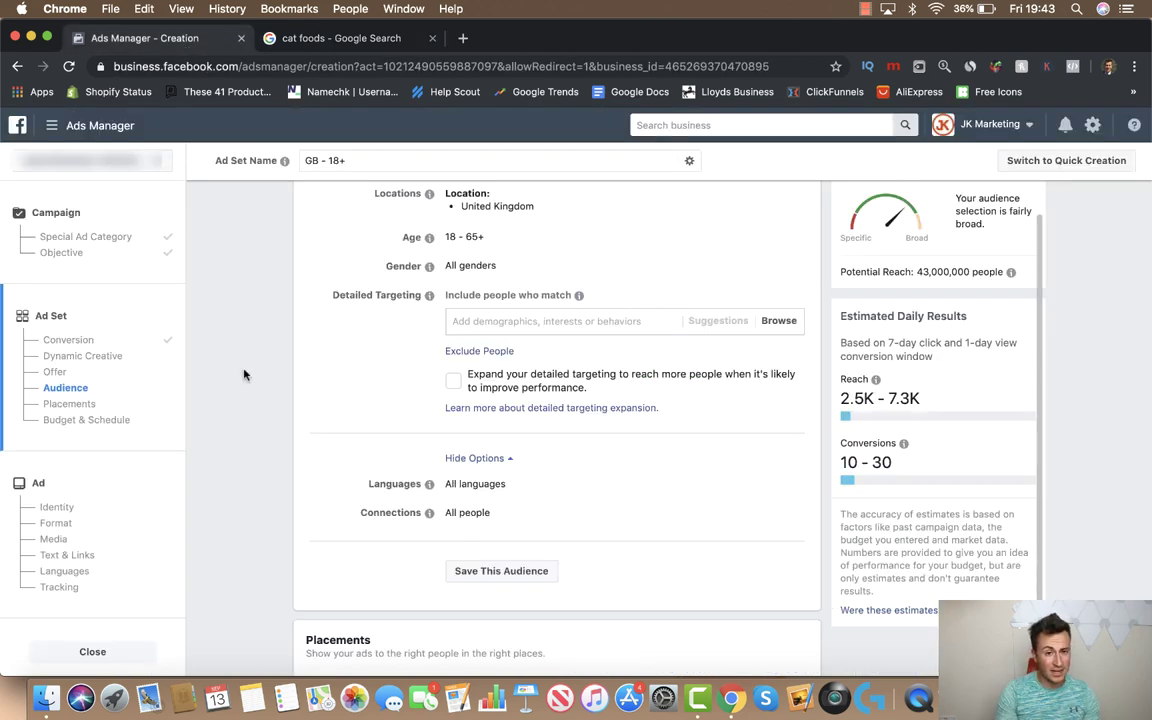
Step: Add the Cat food interest to the ad set's detailed targeting
click(499, 331)
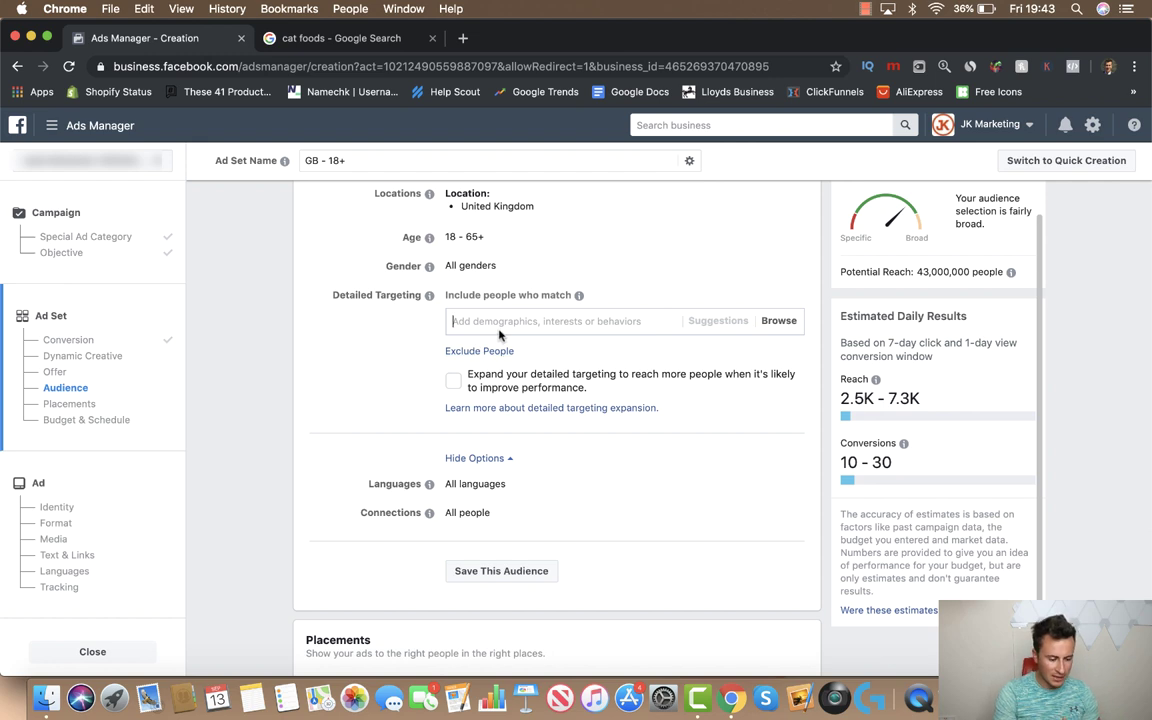
text(cat d)
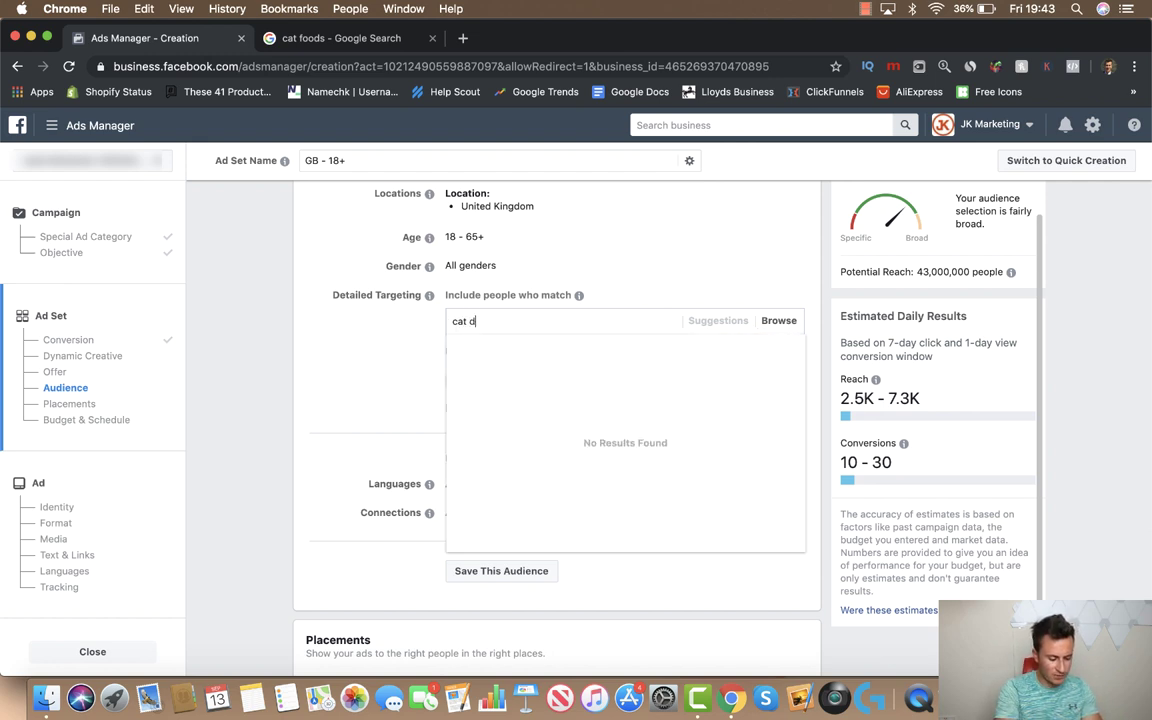
key(BackSpace)
text(food)
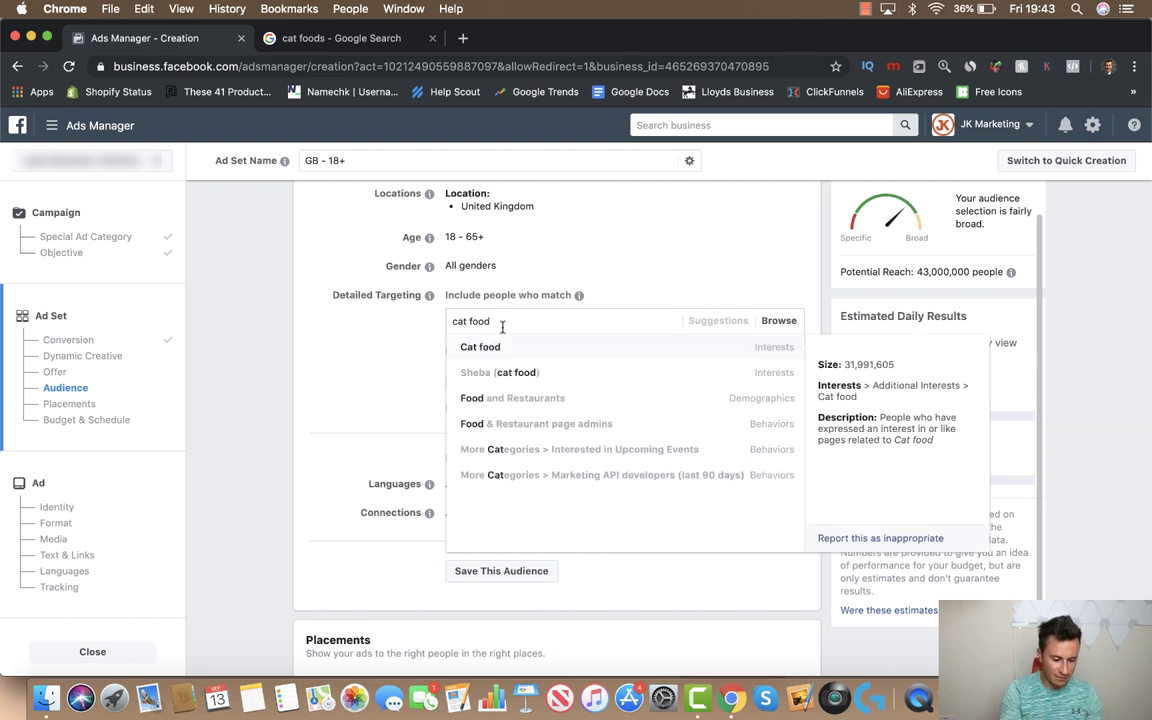
click(602, 354)
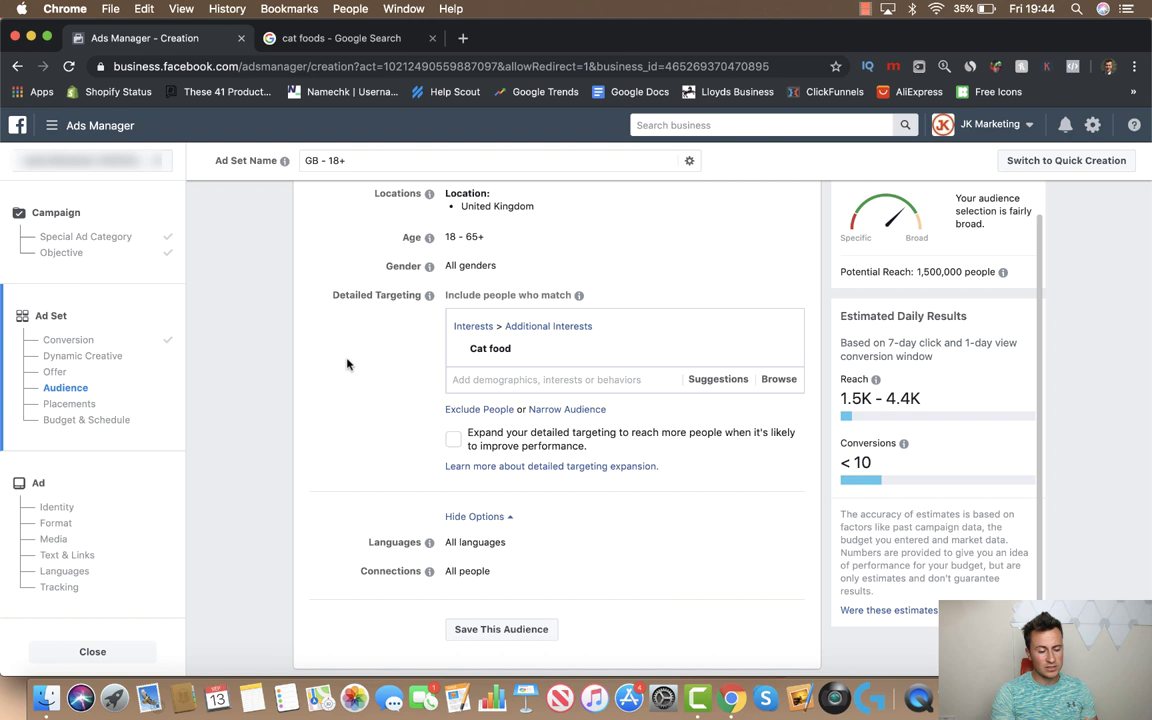
Step: Add a must-also-match condition to the detailed targeting and review the suggested interests related to Cat food
click(569, 410)
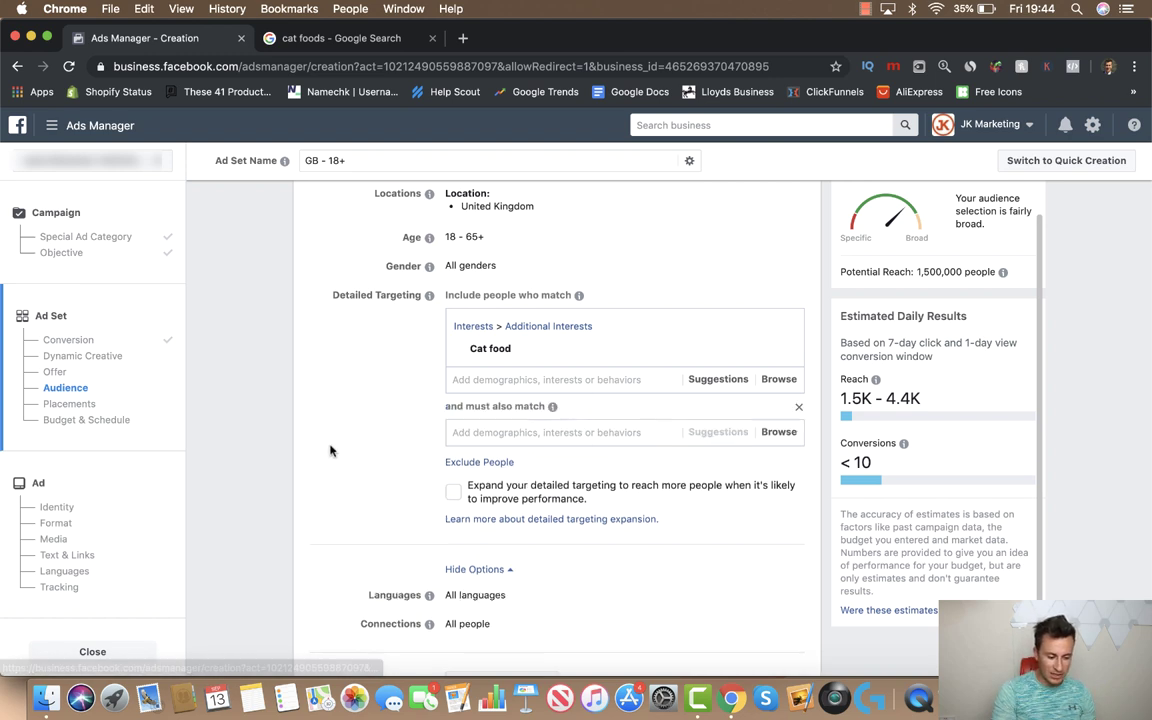
scroll(326, 420, down, 1)
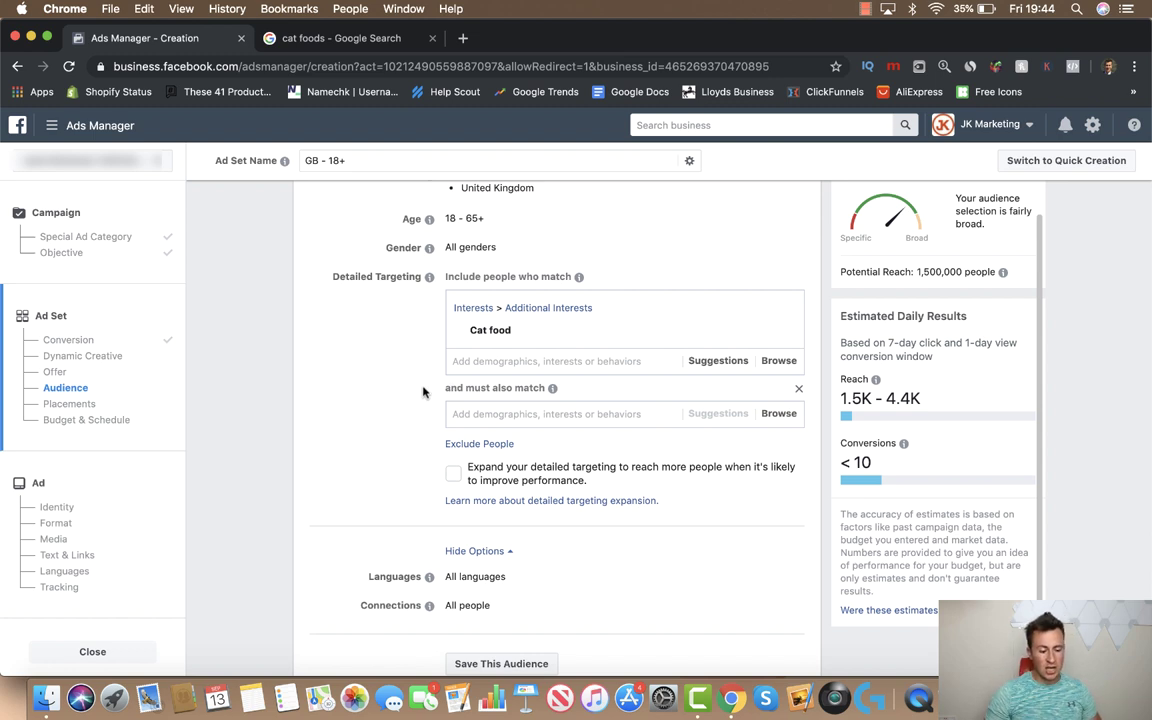
mouse_move(508, 336)
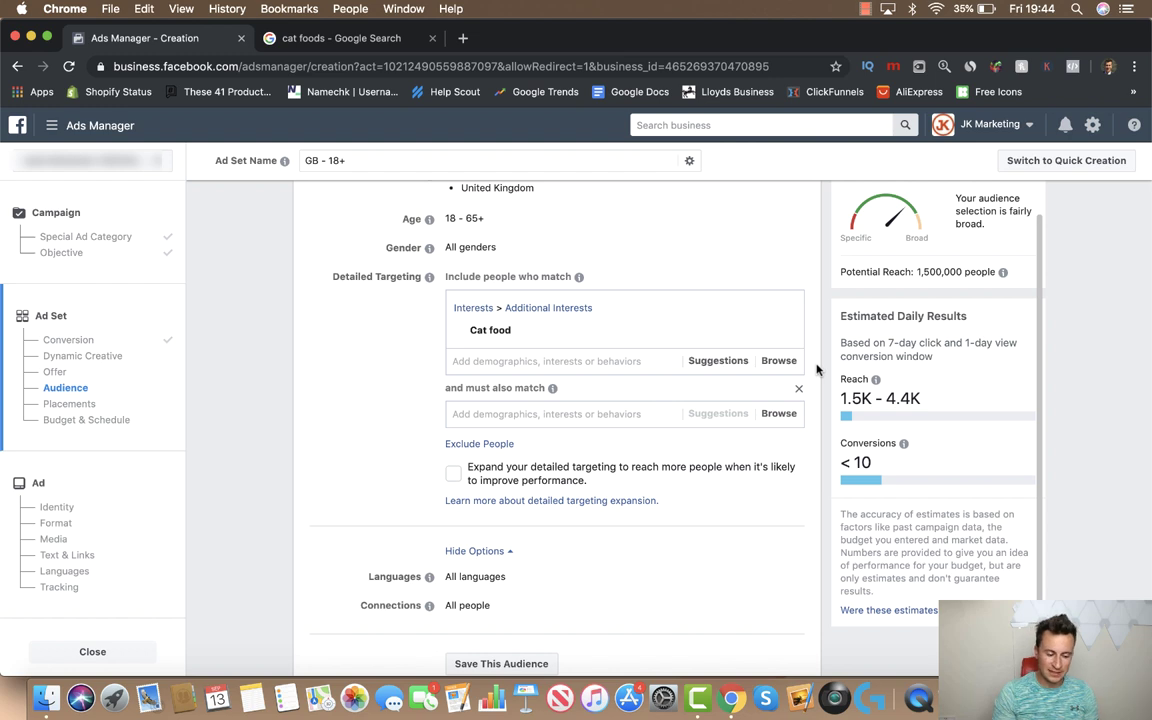
click(722, 362)
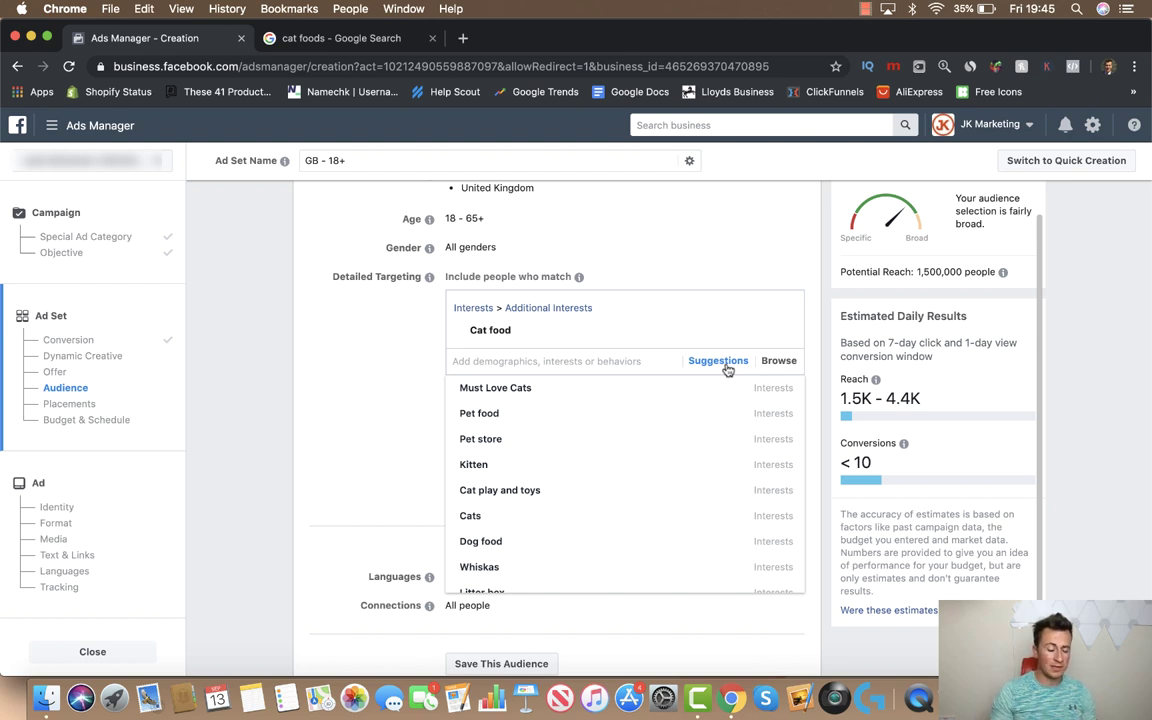
mouse_move(622, 408)
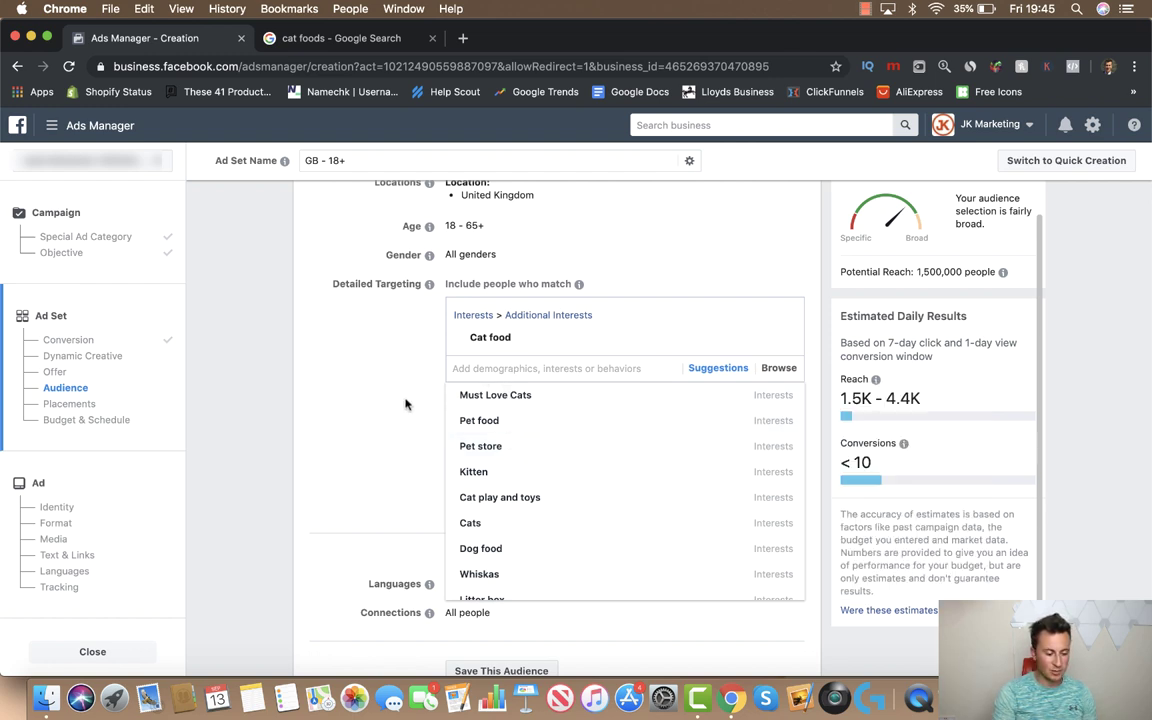
click(368, 366)
Step: Narrow the audience to people who must also match the Pet store interest
click(490, 428)
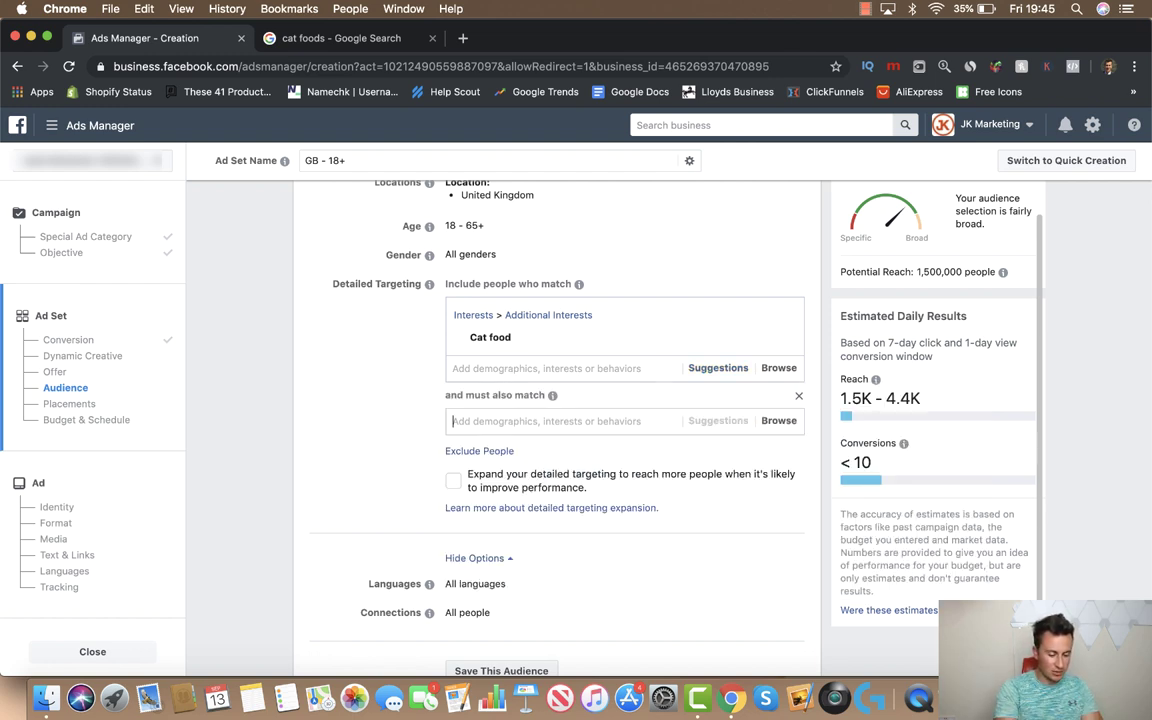
text(pet sot)
text(re)
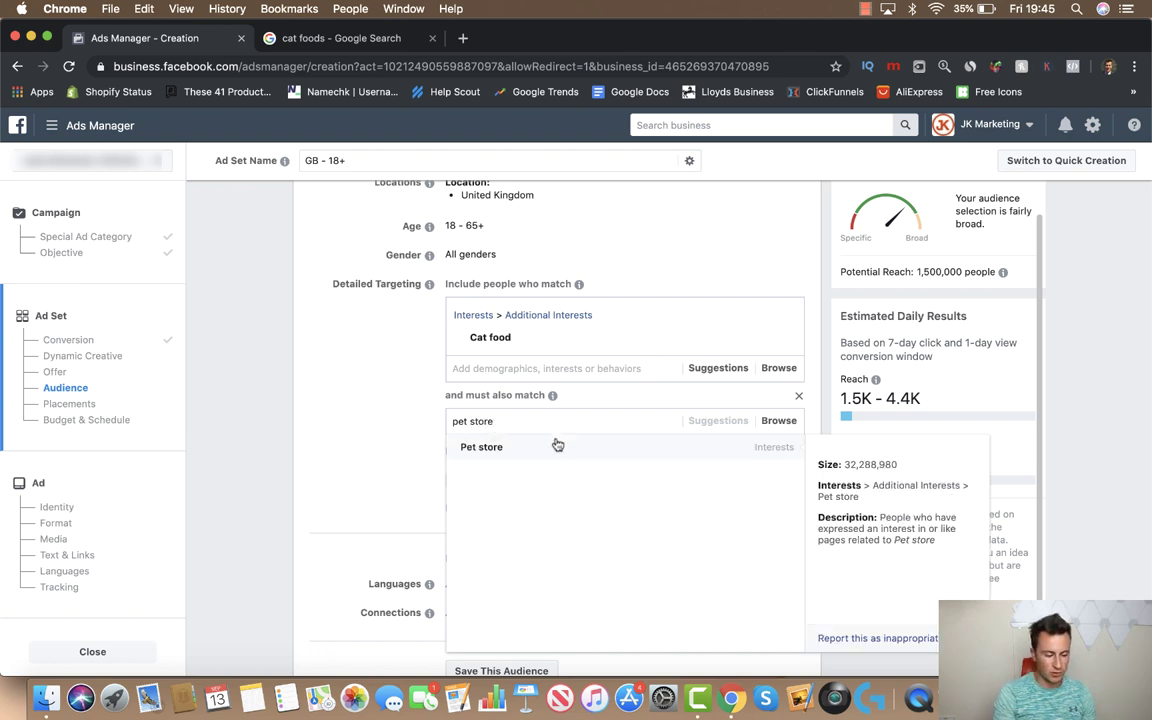
click(557, 445)
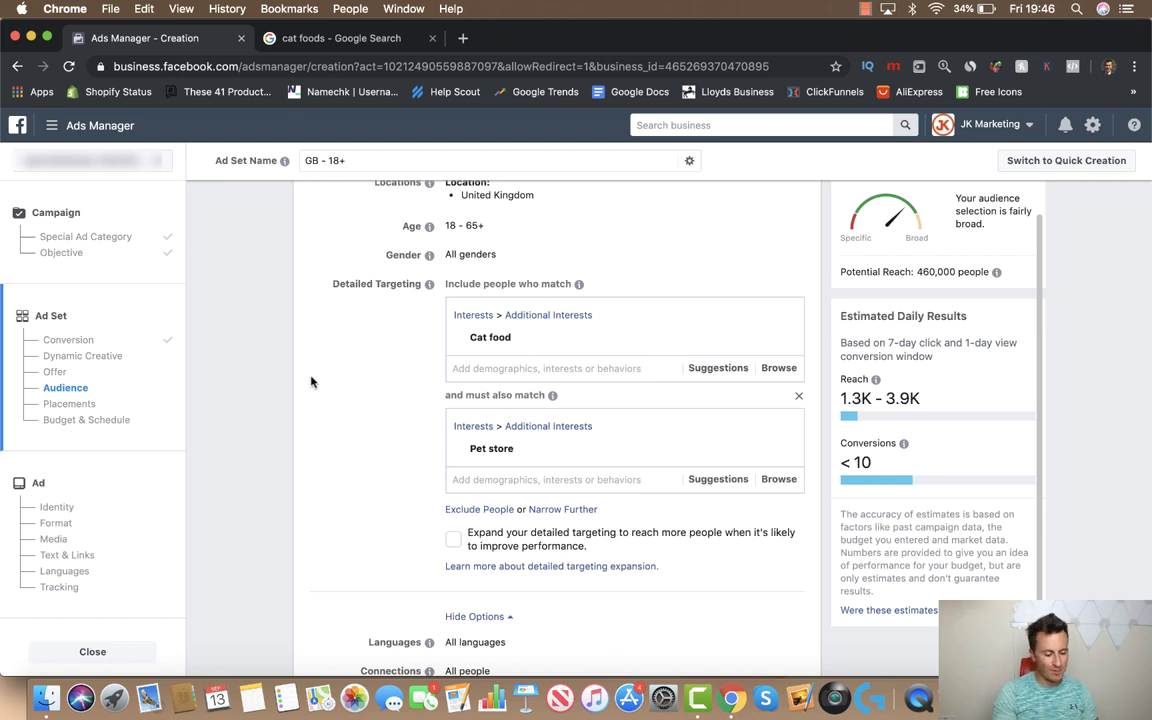
Step: Change the ad set's placements from automatic to manually edited placements
scroll(310, 381, down, 5)
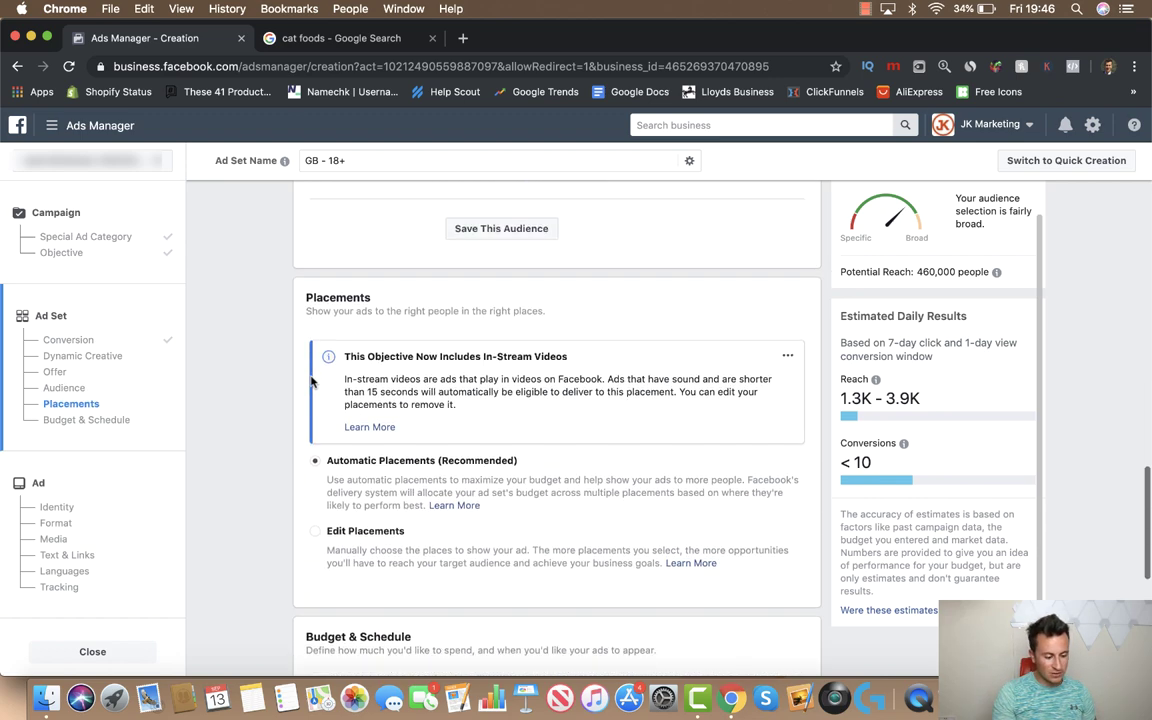
scroll(266, 373, down, 1)
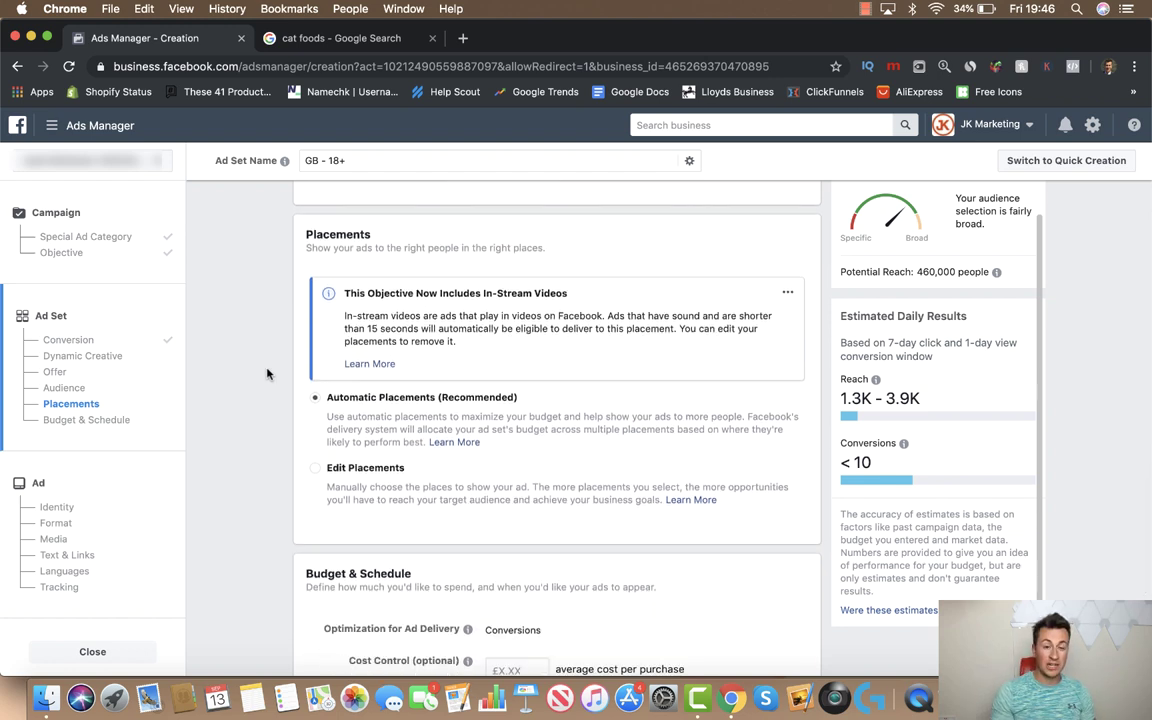
scroll(266, 373, down, 1)
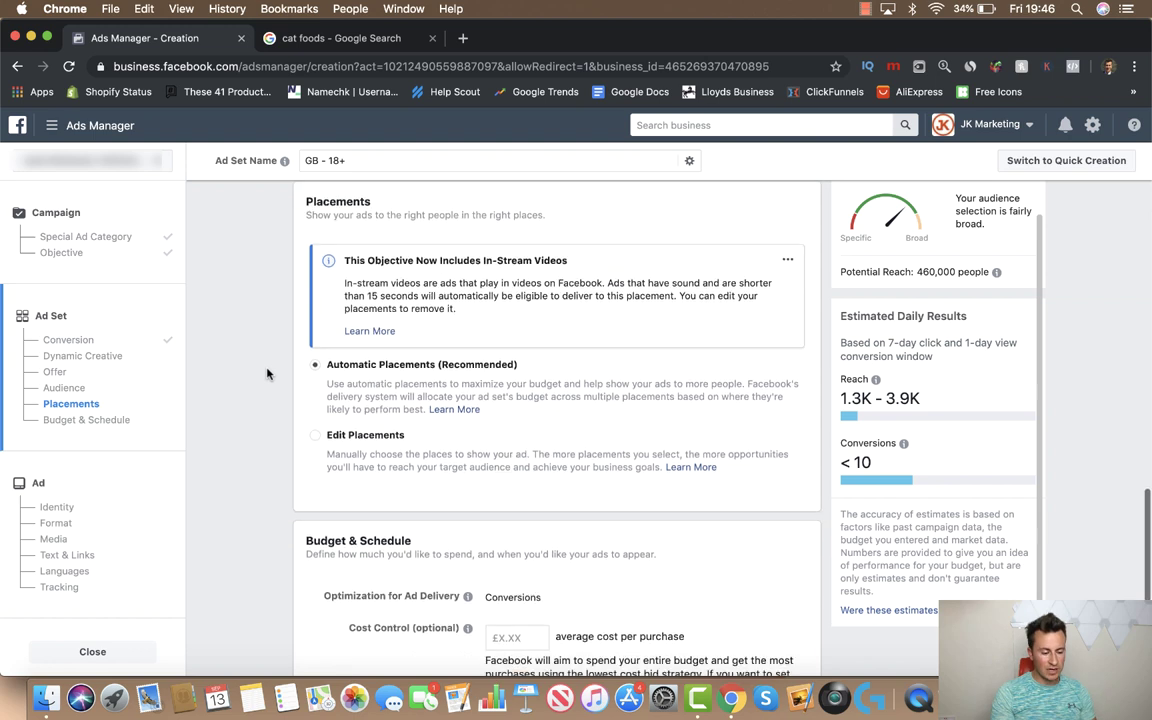
click(316, 436)
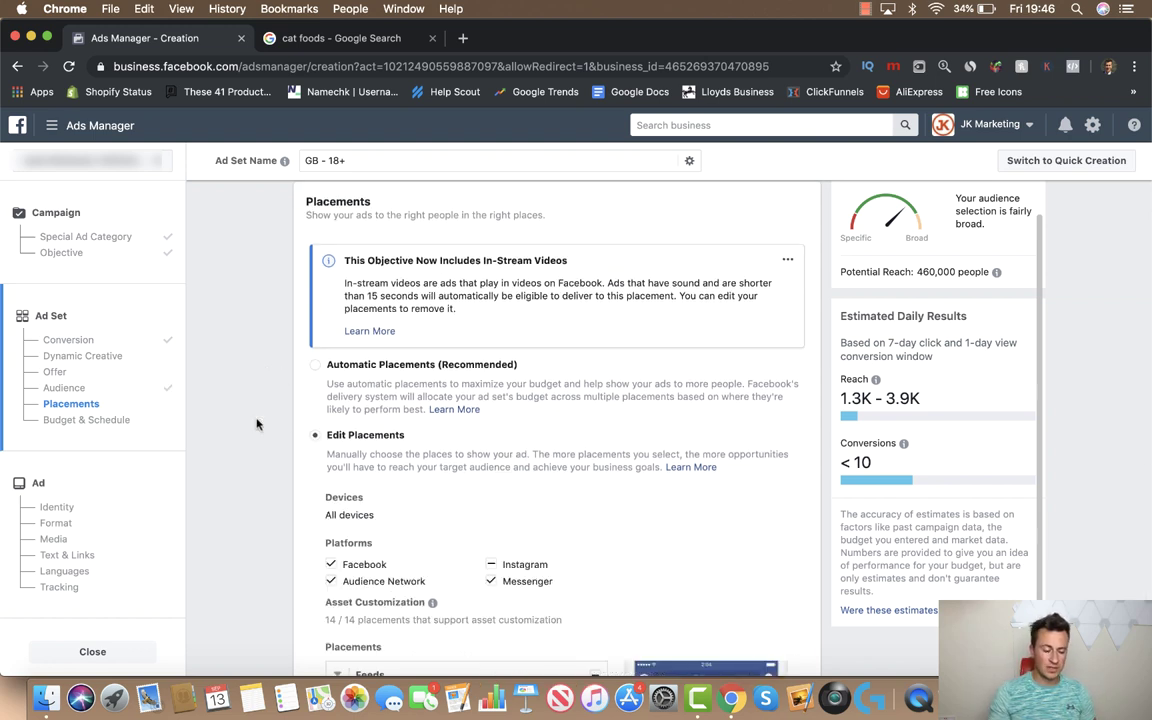
Step: Exclude the Audience Network and Messenger platforms from the placements and fully select Instagram
scroll(256, 424, down, 5)
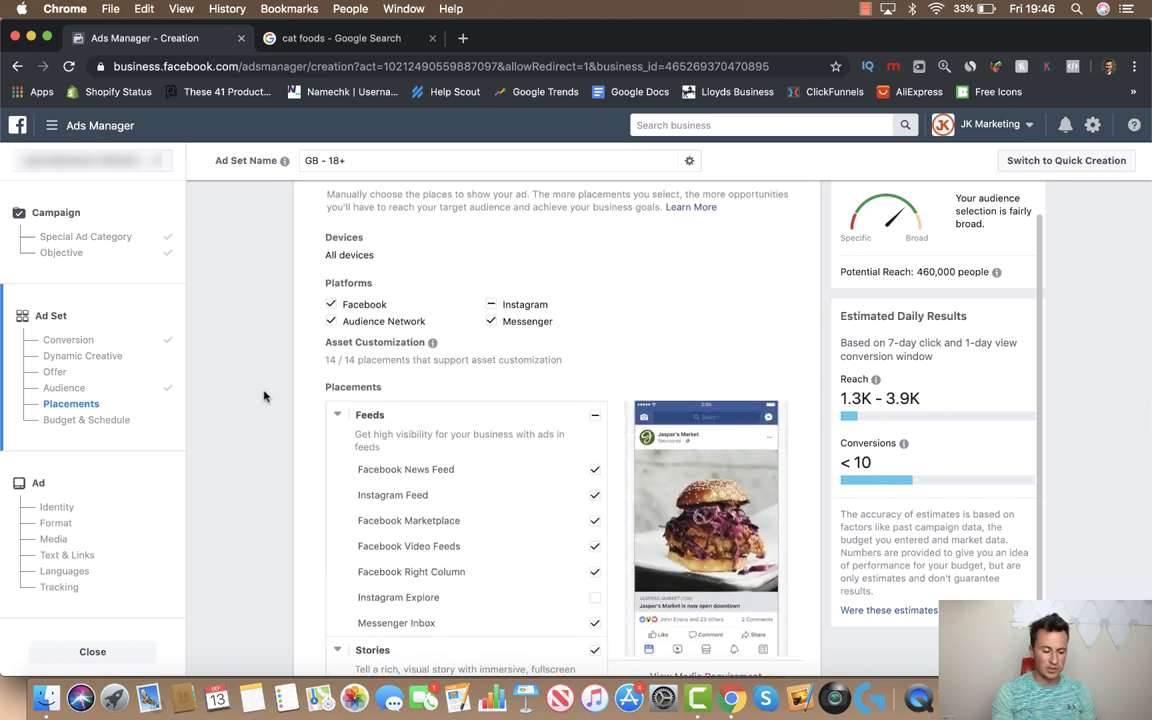
scroll(265, 397, down, 1)
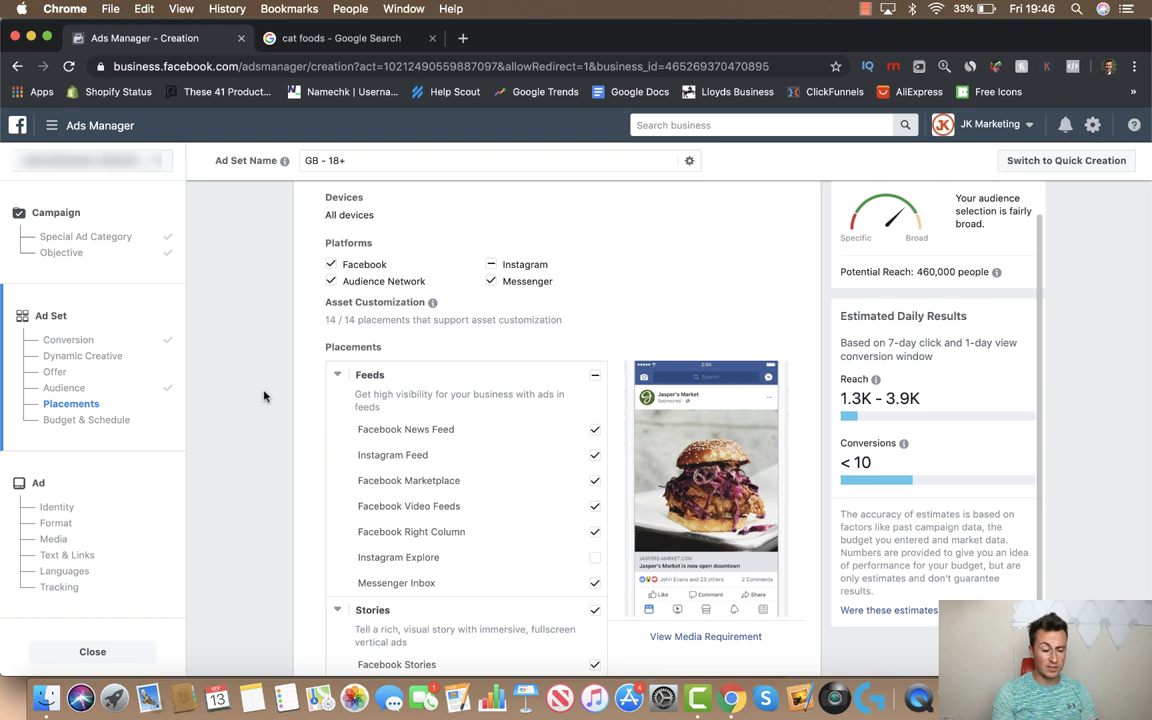
scroll(264, 397, down, 1)
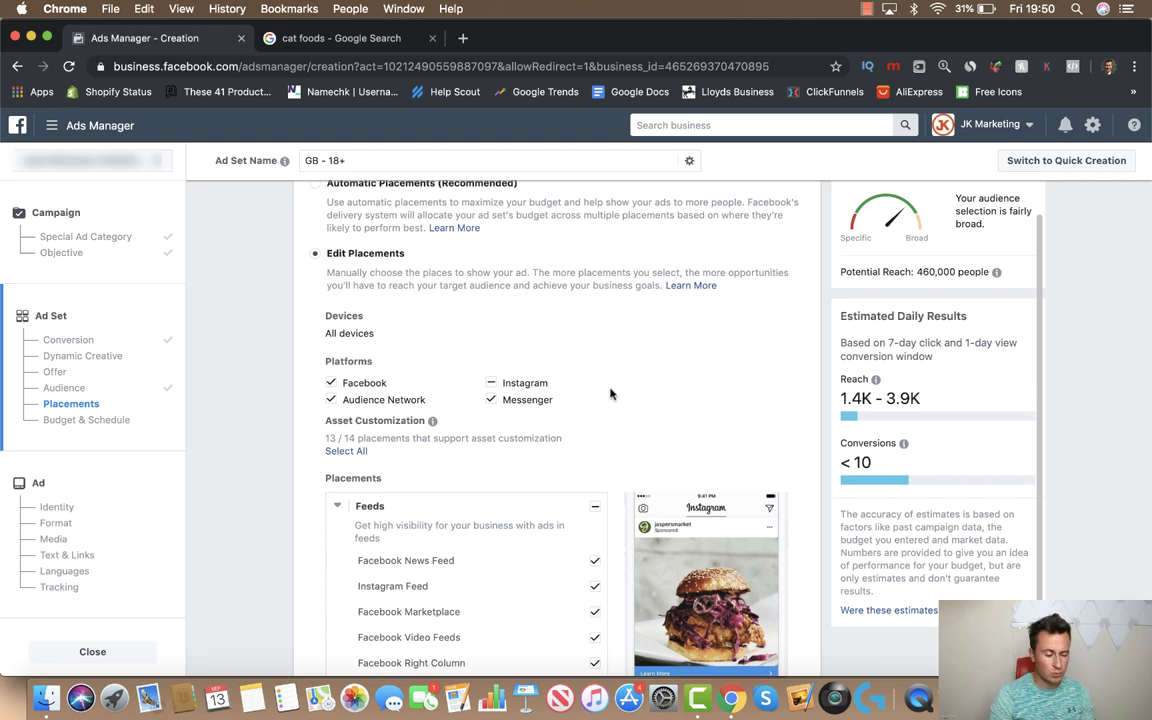
scroll(611, 393, down, 1)
click(332, 367)
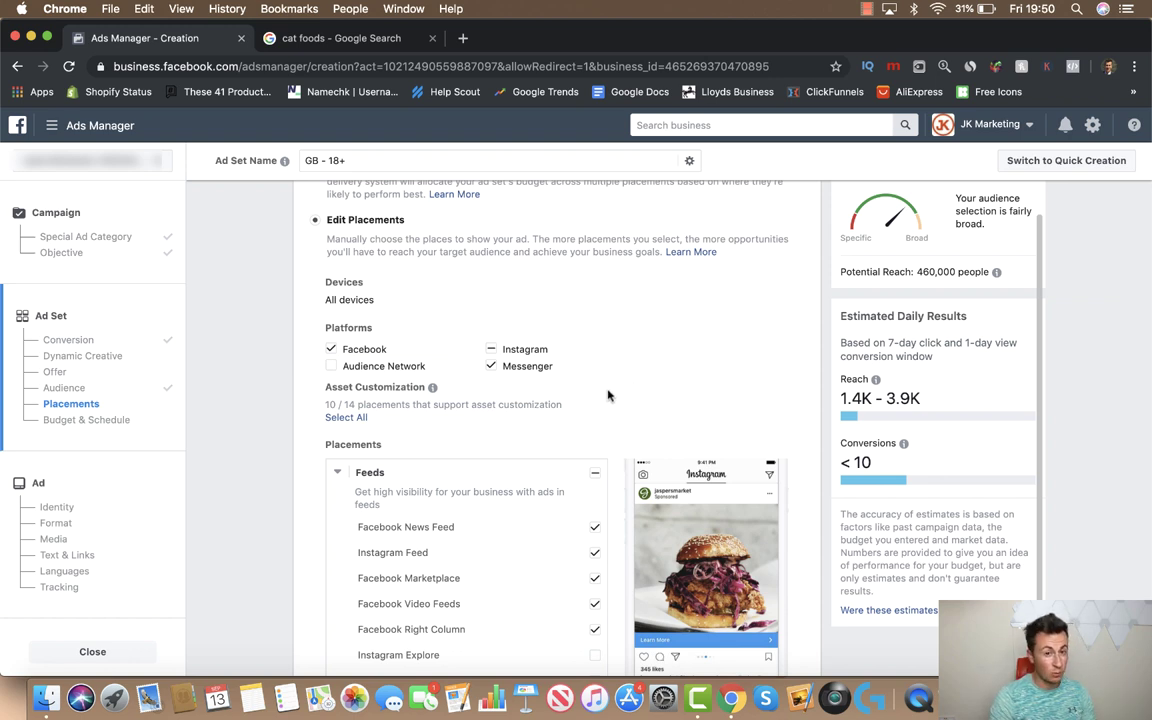
scroll(609, 395, down, 1)
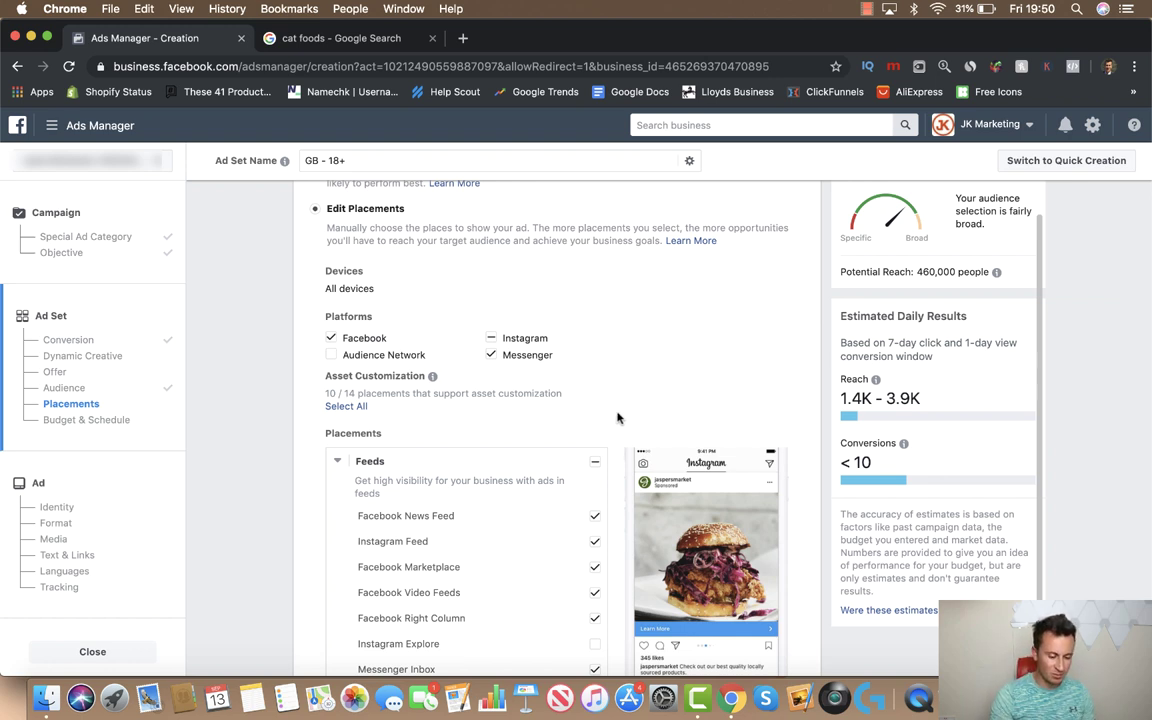
scroll(617, 417, down, 1)
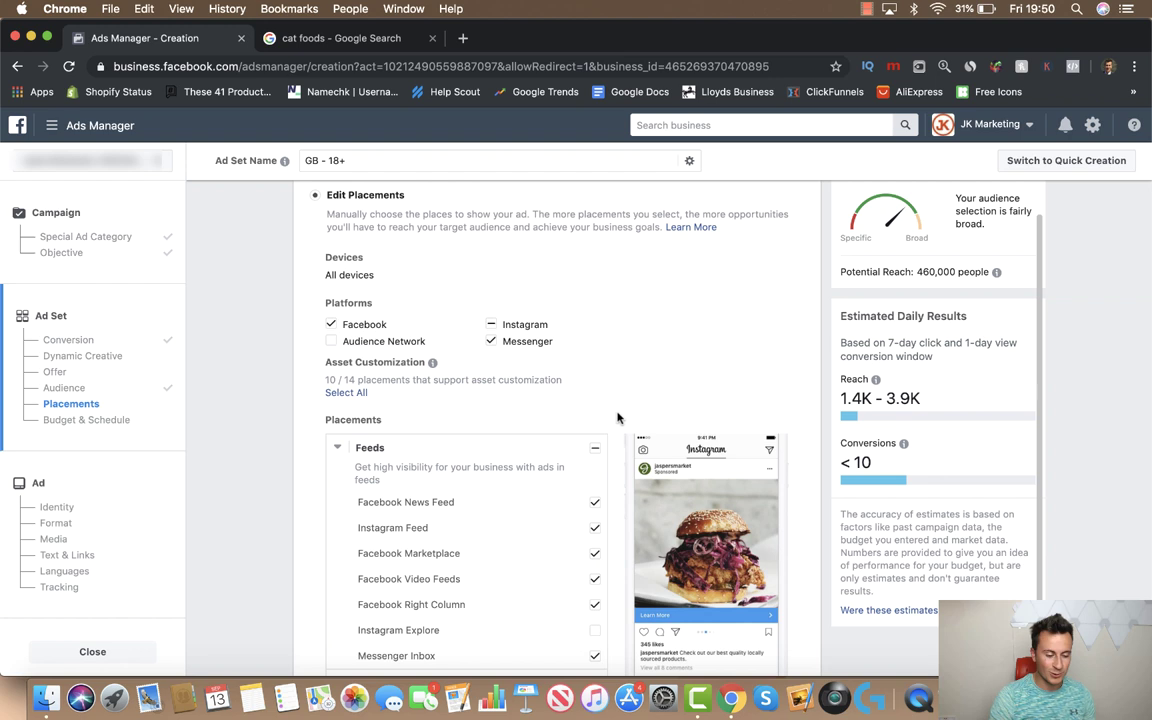
click(491, 341)
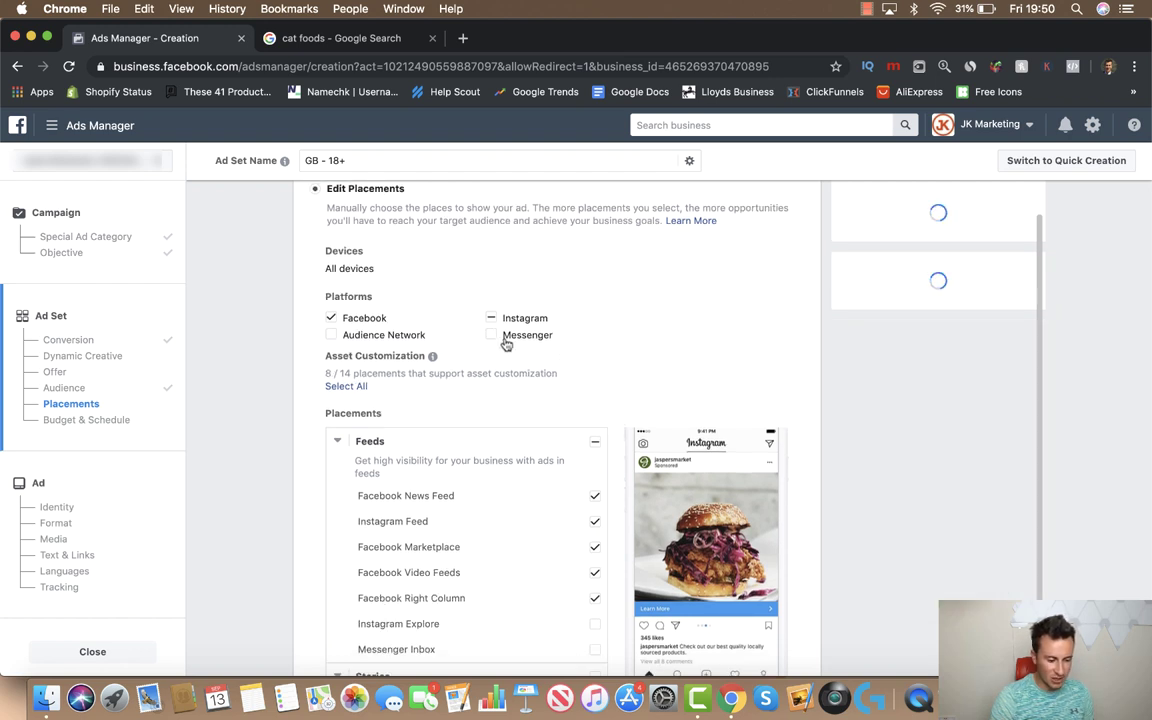
click(498, 318)
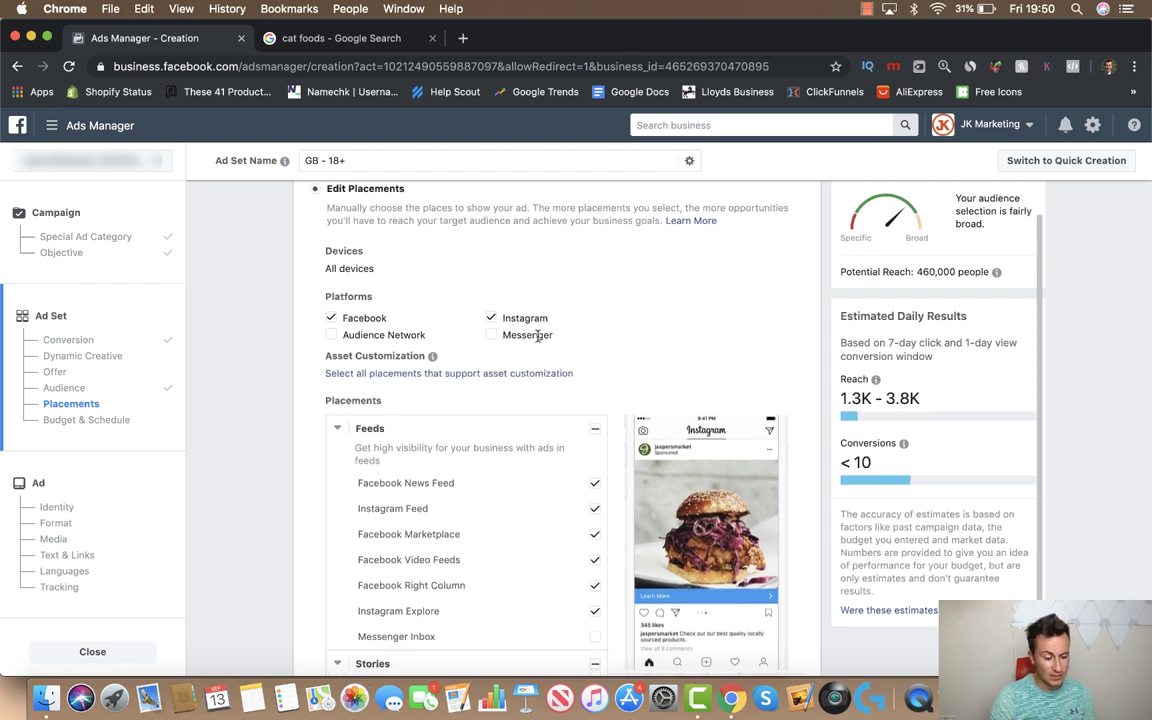
Step: Deselect the Facebook Marketplace, Facebook Video Feeds, Facebook Right Column and Instagram Explore feed placements
scroll(616, 397, down, 1)
scroll(616, 397, down, 5)
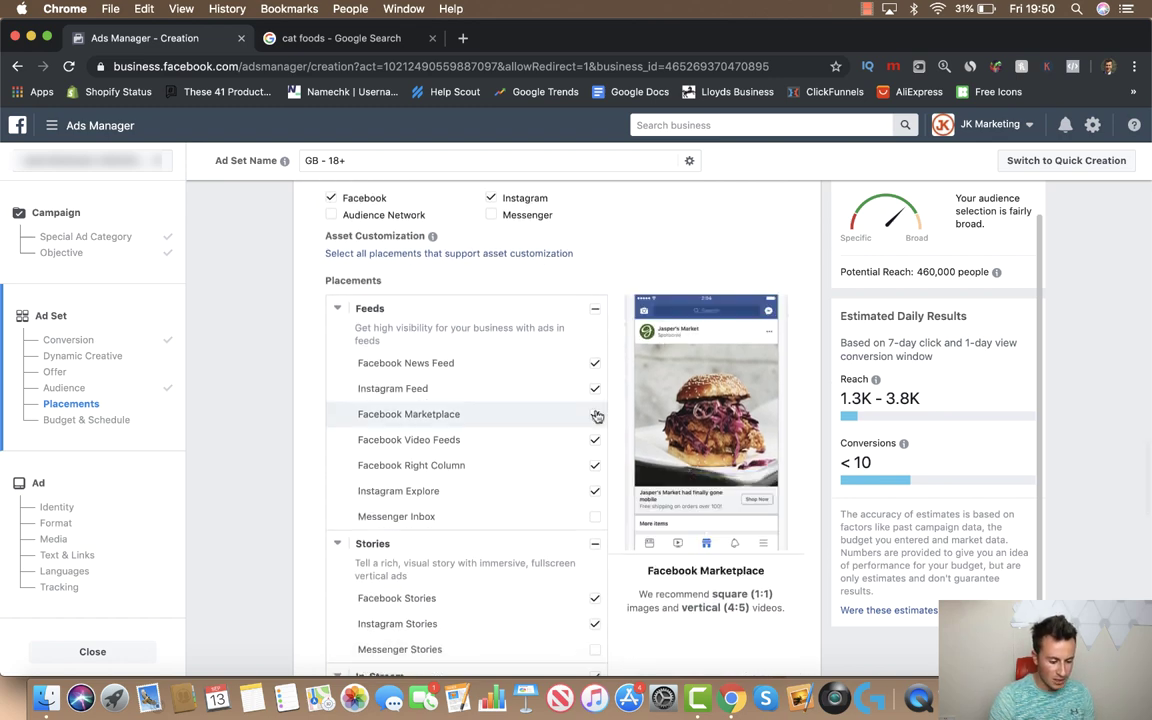
click(595, 415)
click(595, 440)
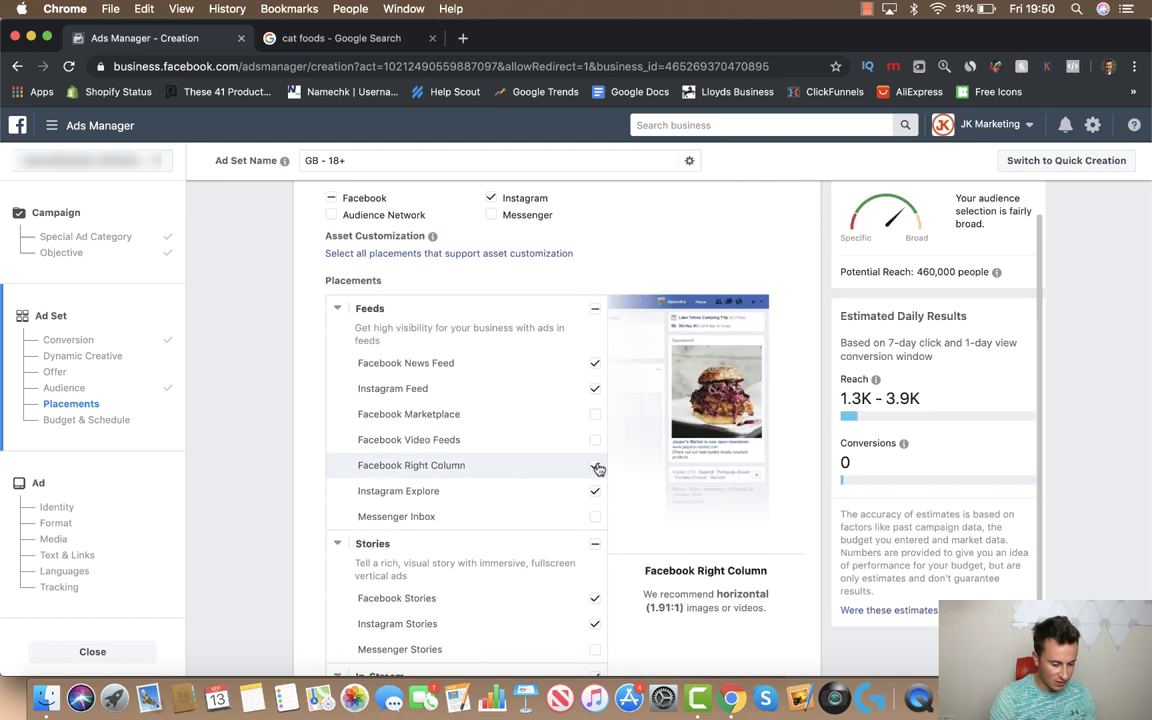
click(596, 468)
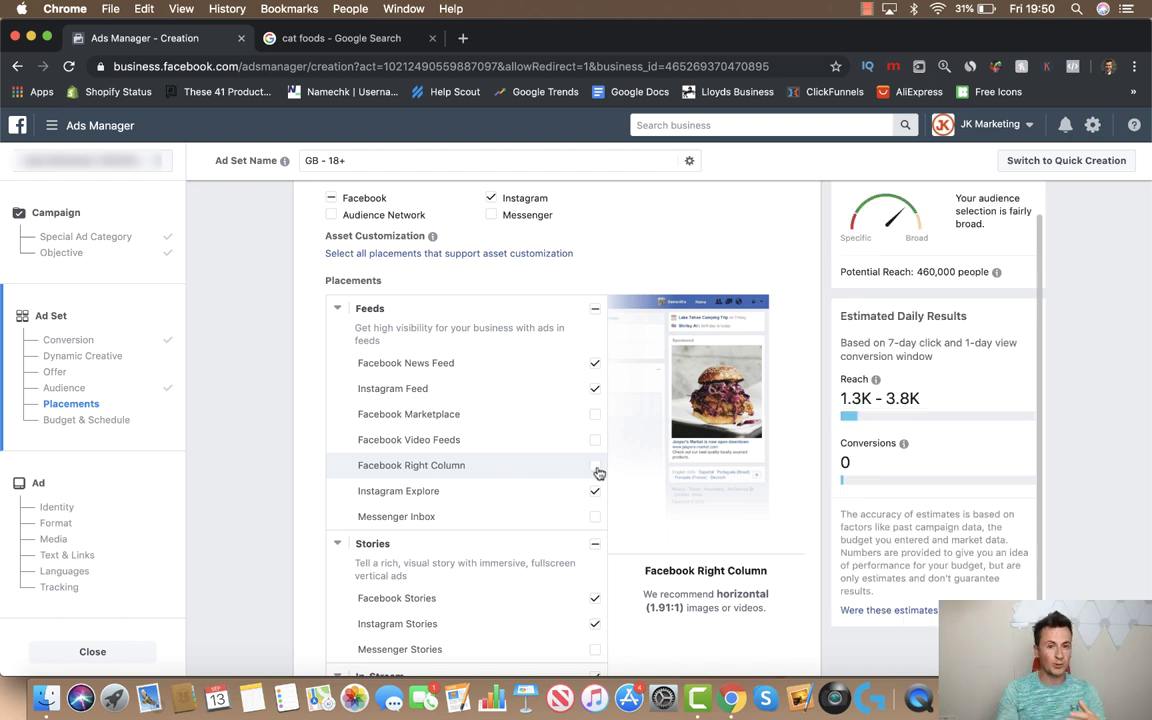
click(596, 490)
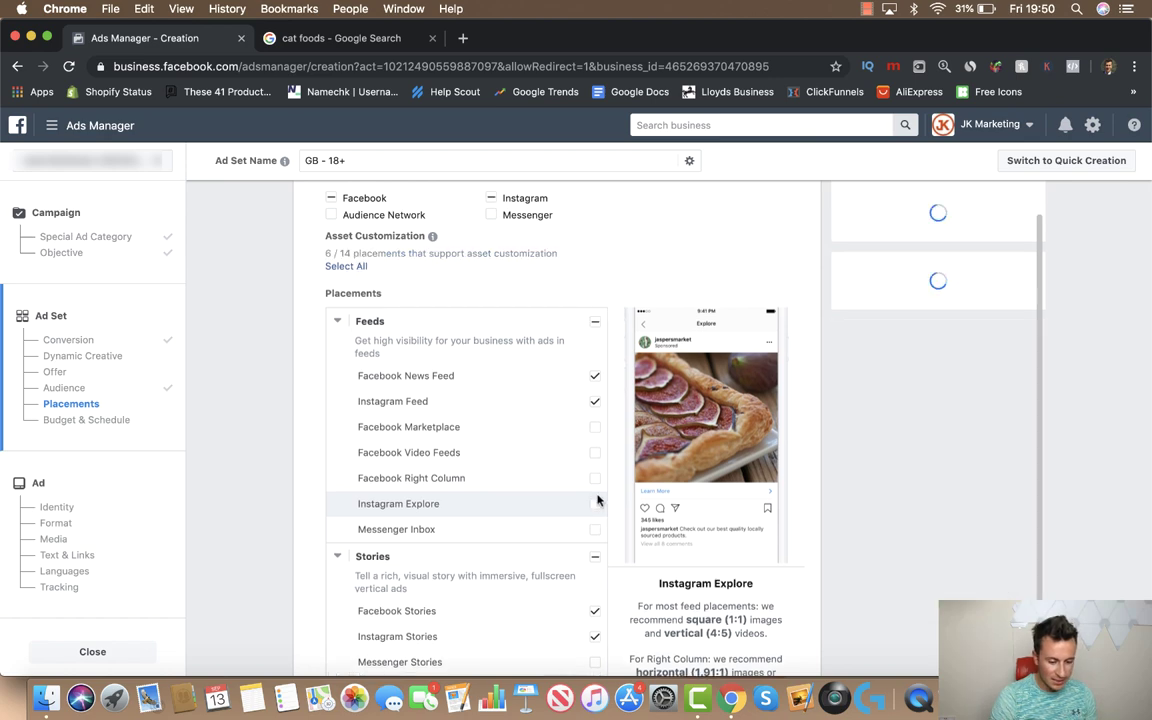
Step: Deselect all Stories, In-Stream and In-Article placements, leaving only the Facebook and Instagram feeds selected
scroll(565, 440, down, 3)
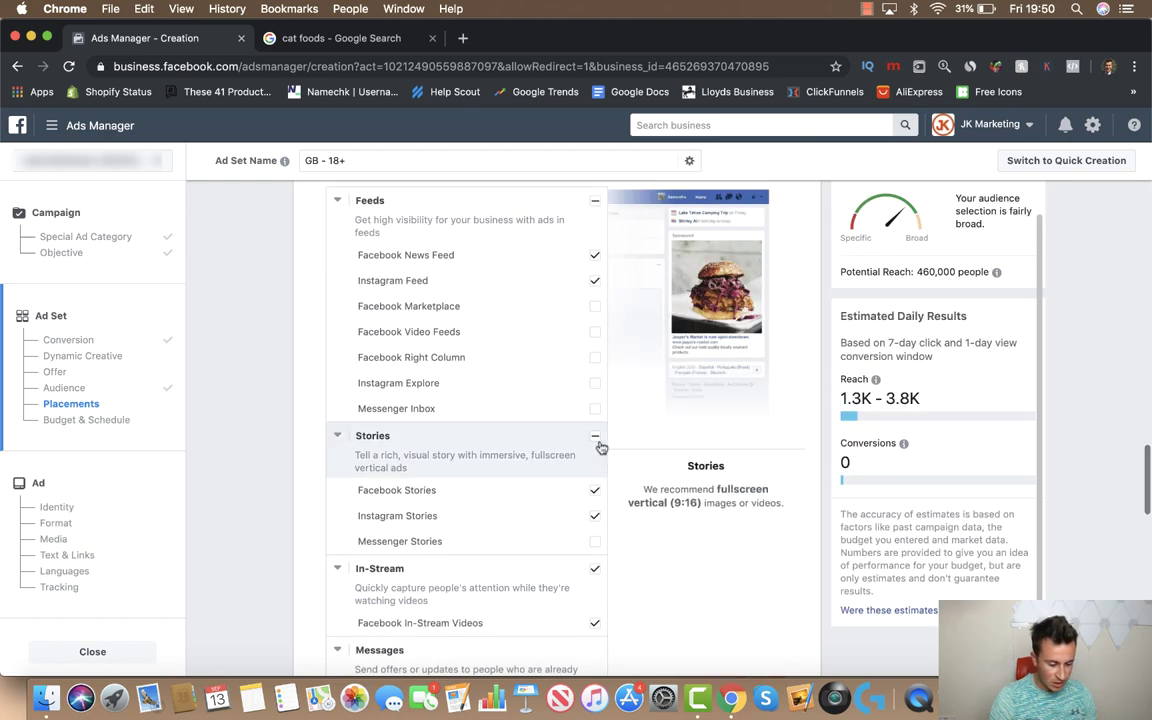
click(596, 442)
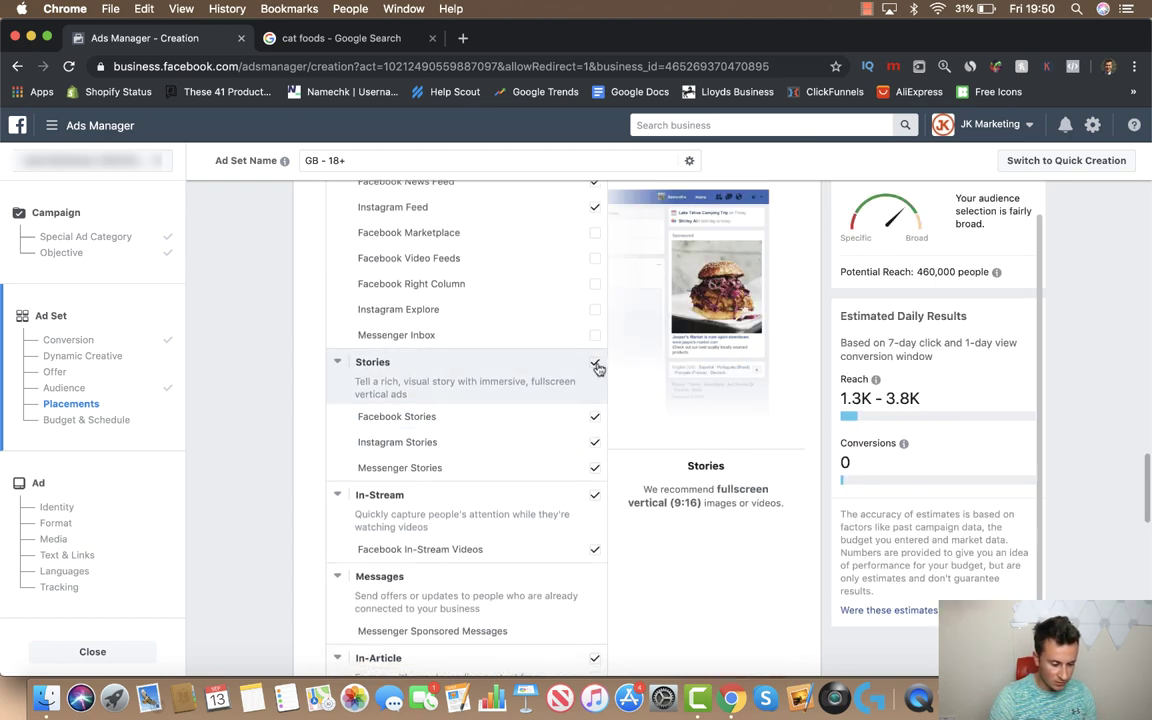
click(595, 362)
click(595, 496)
scroll(593, 490, down, 2)
click(595, 566)
scroll(596, 560, down, 3)
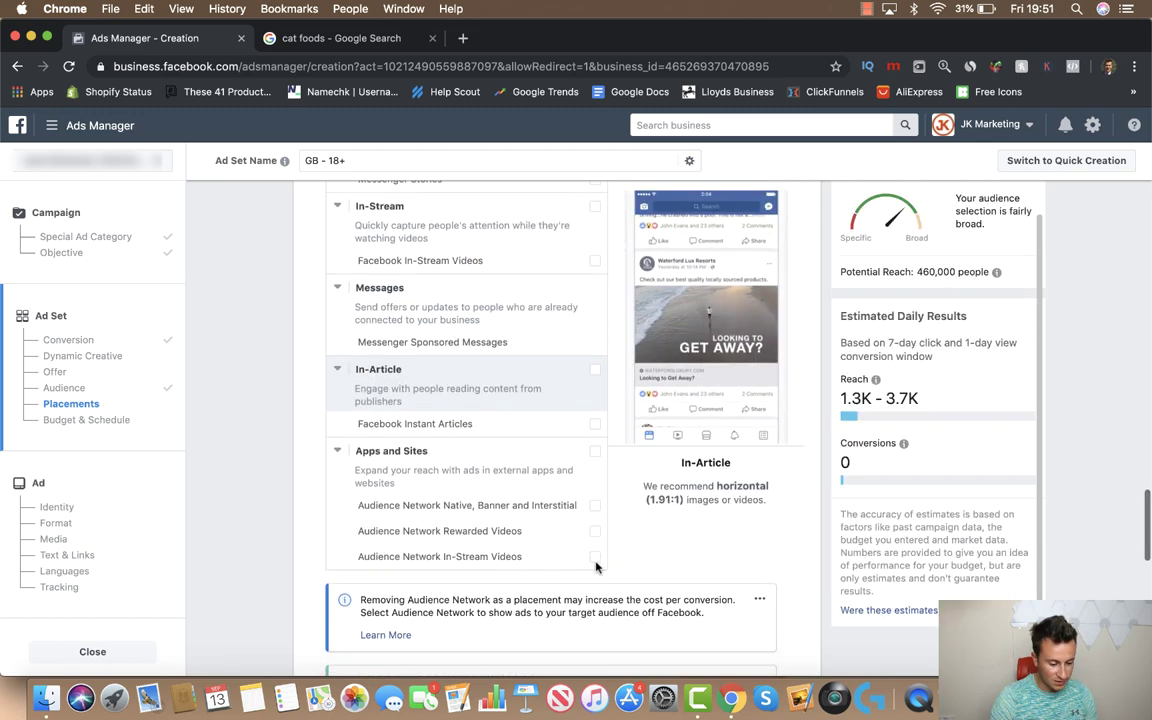
scroll(612, 500, up, 4)
scroll(610, 480, up, 4)
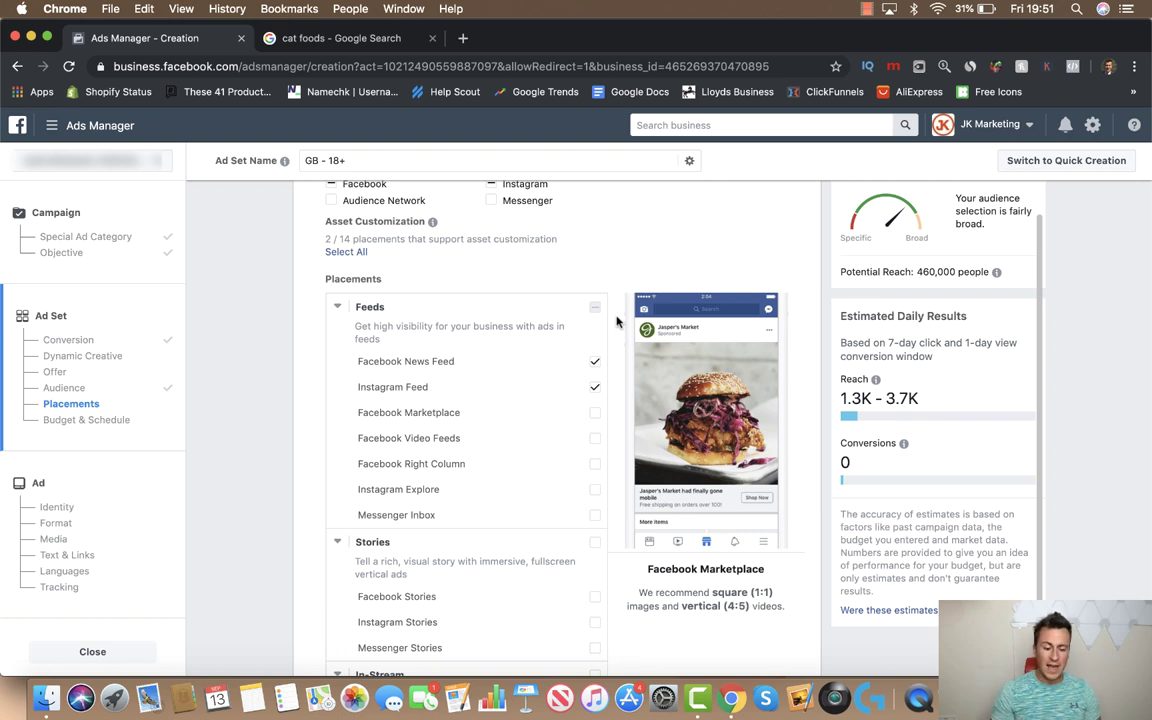
Step: Turn the Facebook News Feed placement off and back on to compare reach, and deselect Instagram Feed
click(595, 362)
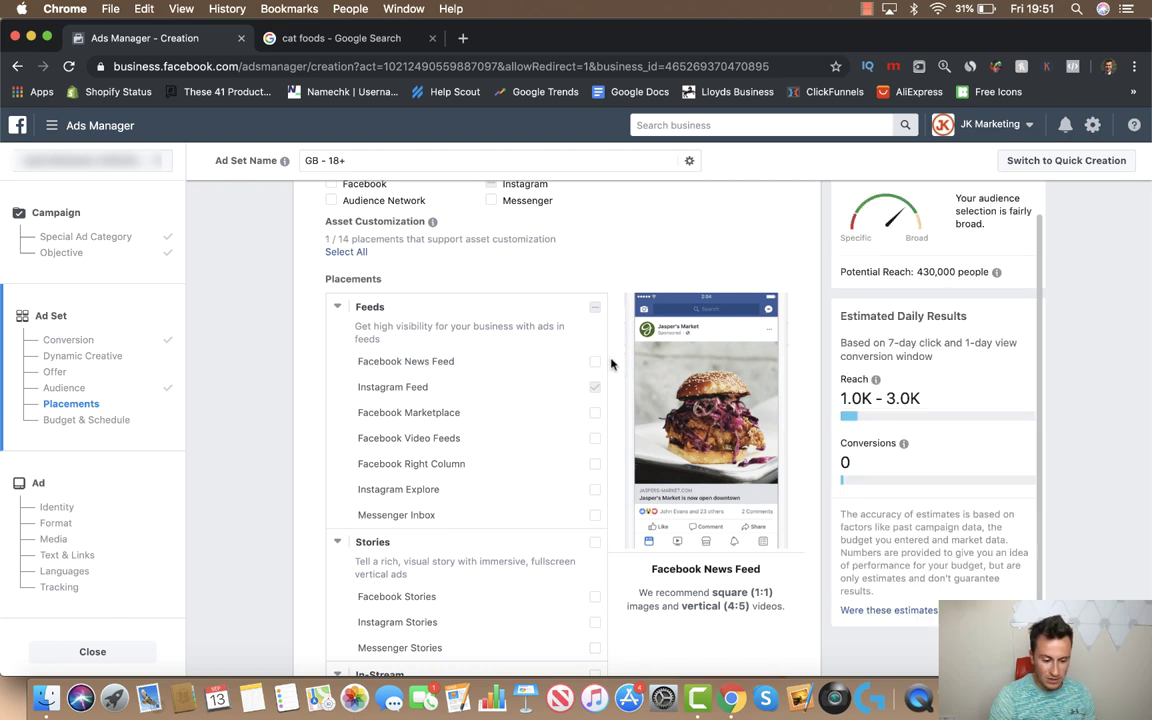
click(595, 362)
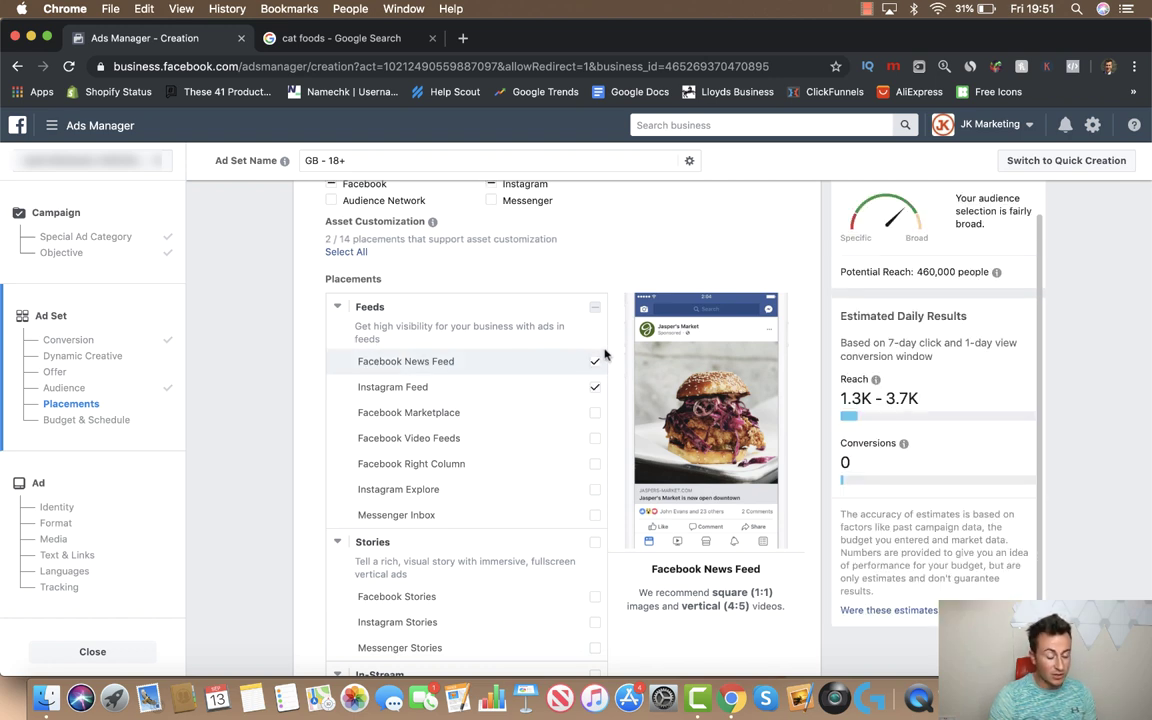
click(595, 388)
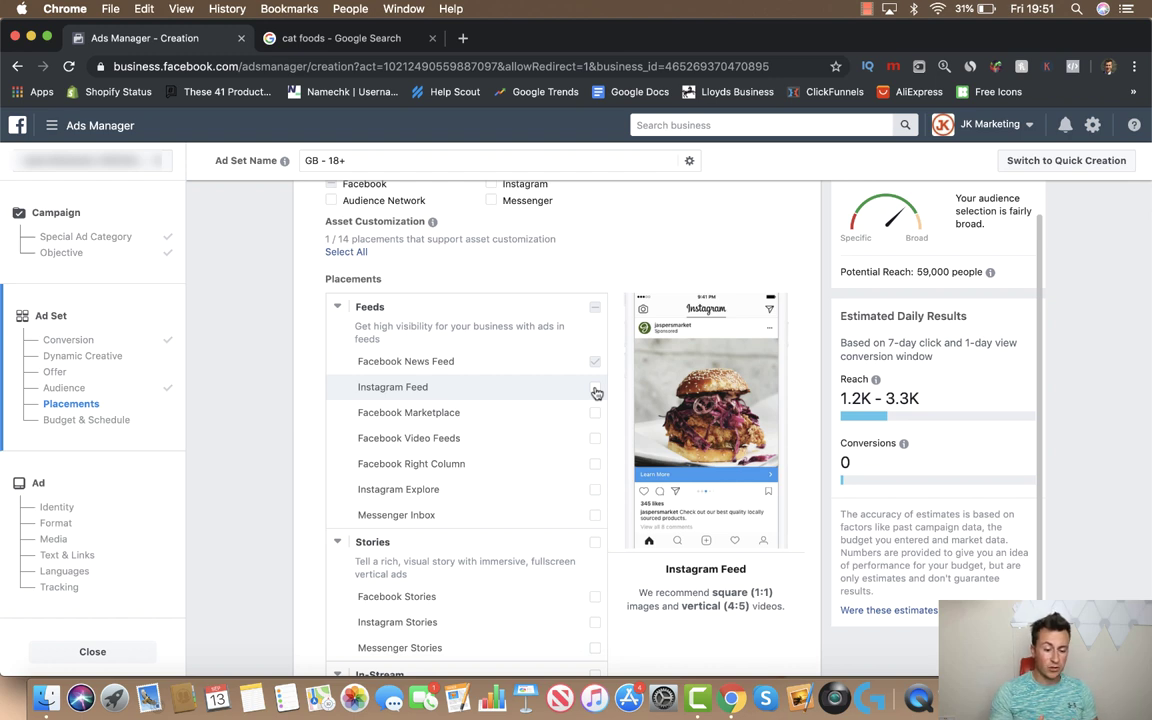
Step: Reselect the Instagram Feed placement alongside Facebook News Feed
click(595, 388)
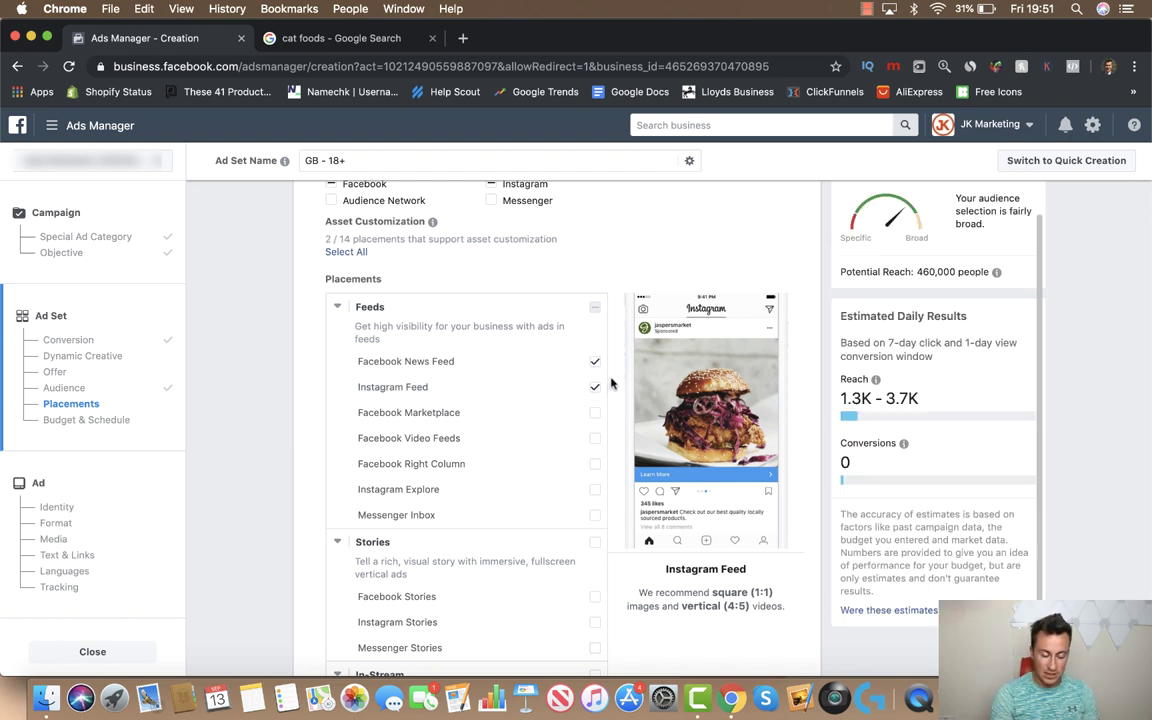
Step: Review the ad delivery optimization choices and the additional bid strategies in the ad set's Budget & Schedule section
scroll(611, 383, down, 5)
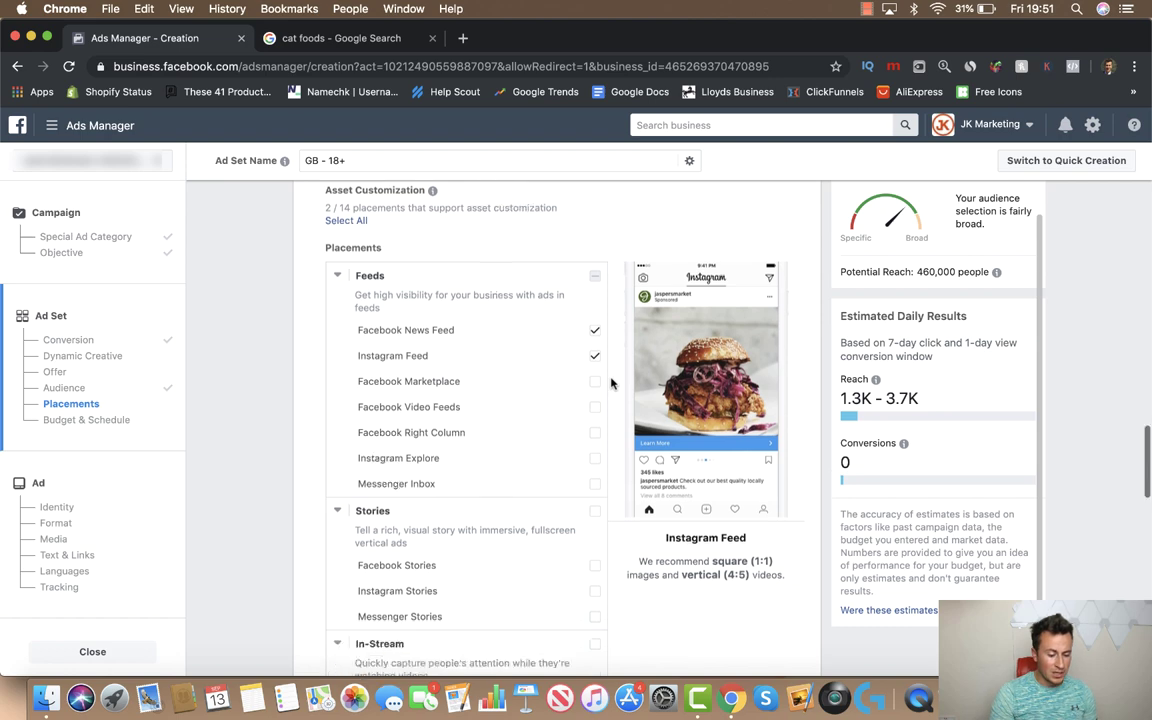
scroll(611, 383, down, 5)
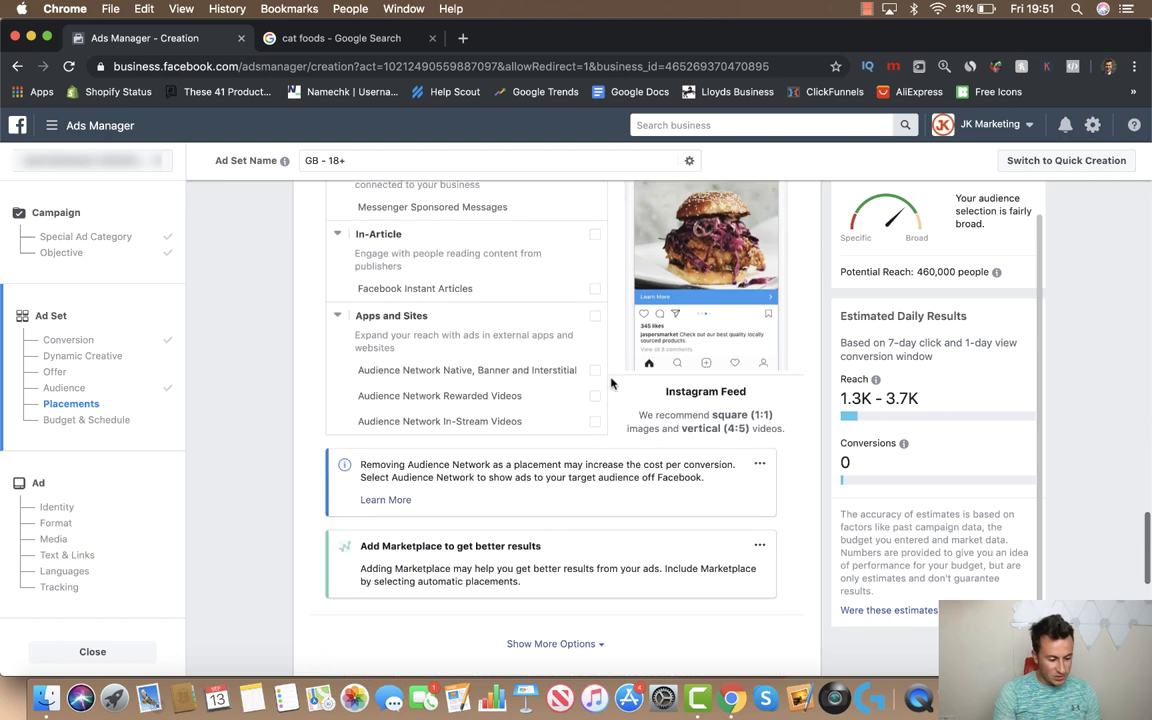
scroll(290, 422, down, 3)
scroll(290, 422, down, 5)
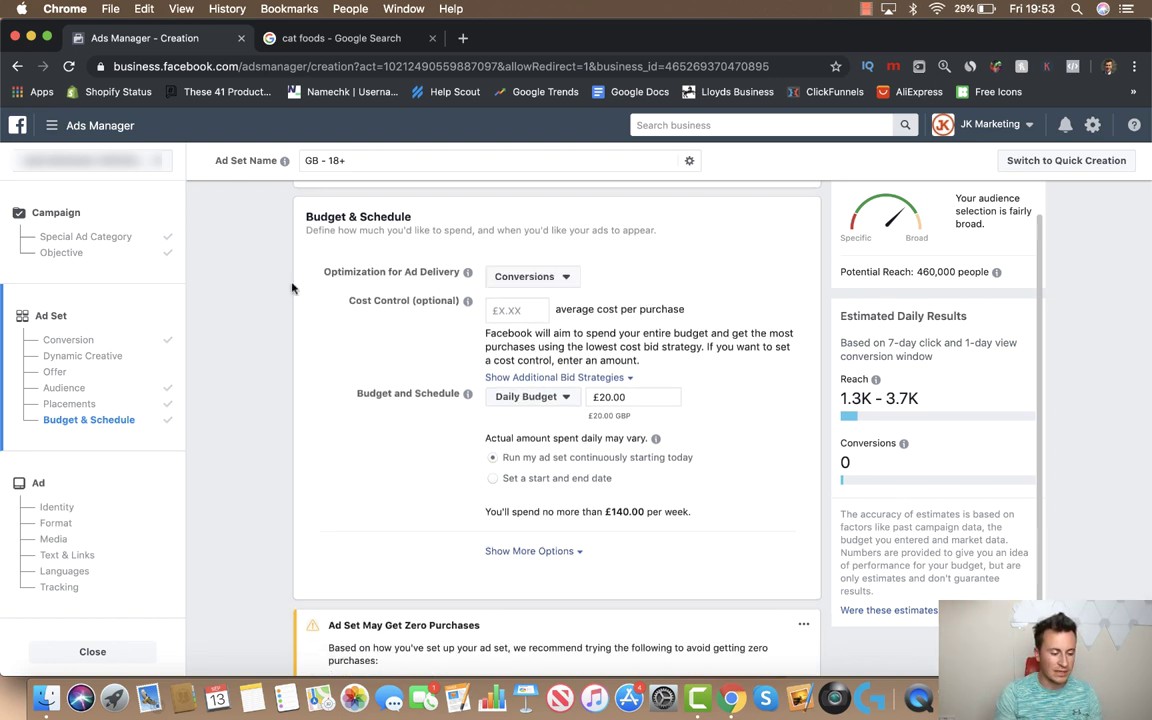
click(533, 275)
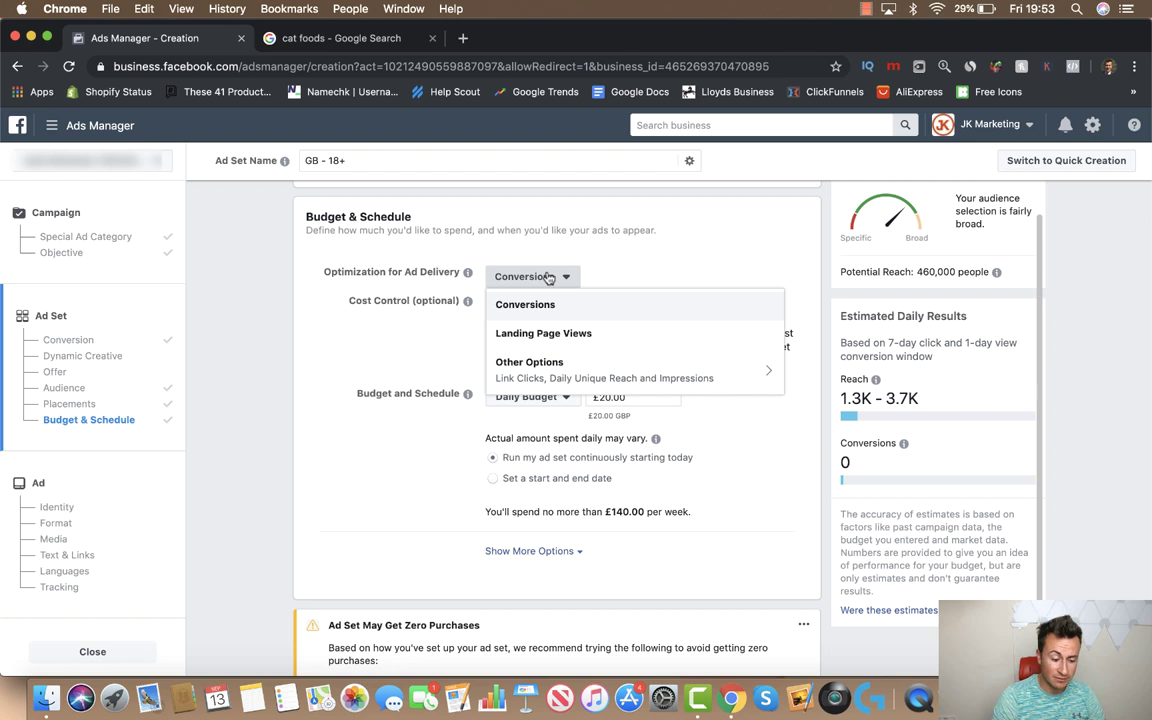
click(562, 268)
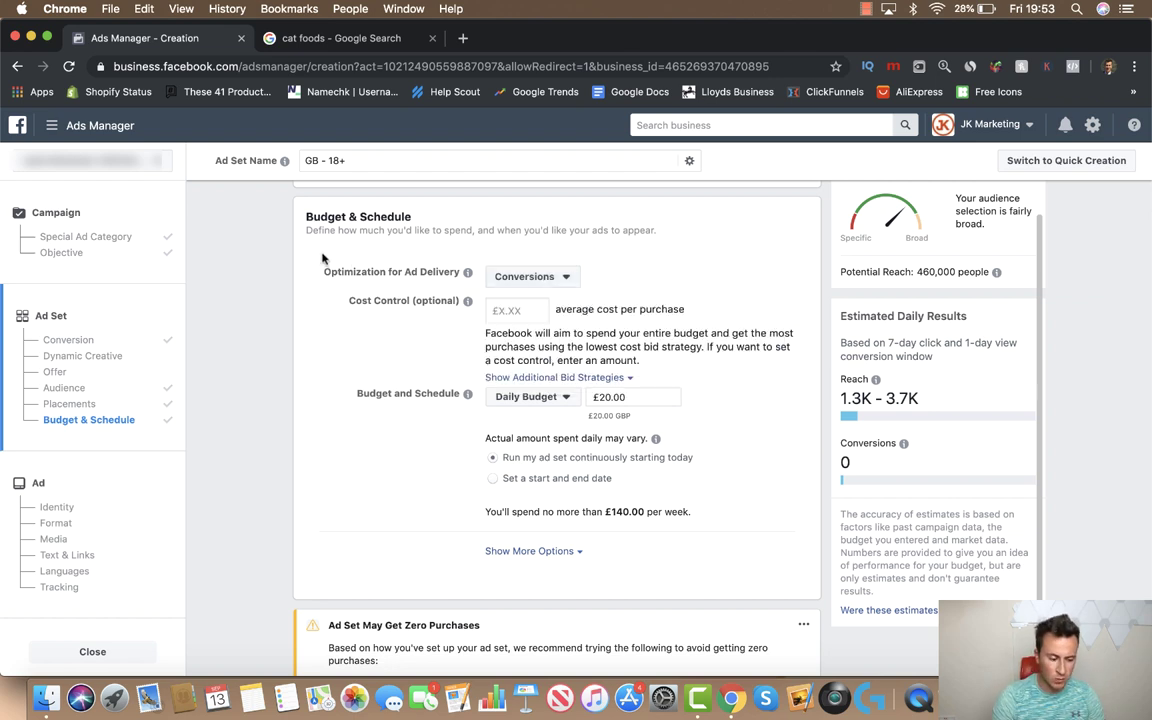
scroll(318, 300, down, 1)
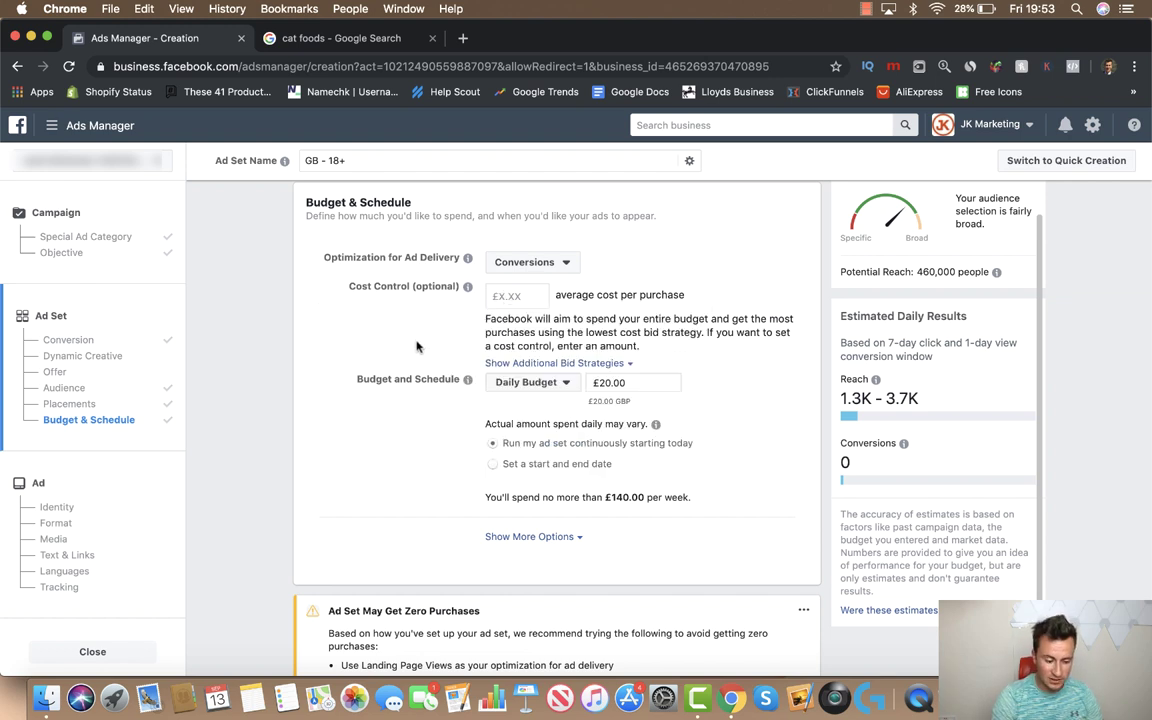
click(567, 364)
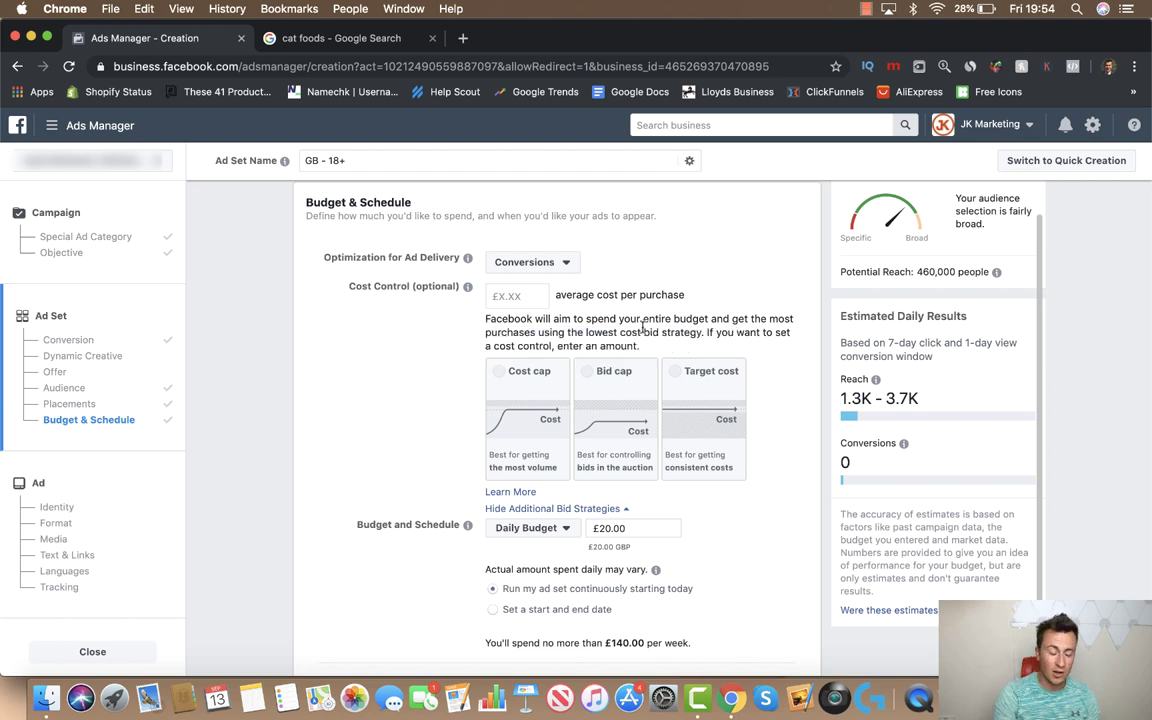
click(600, 508)
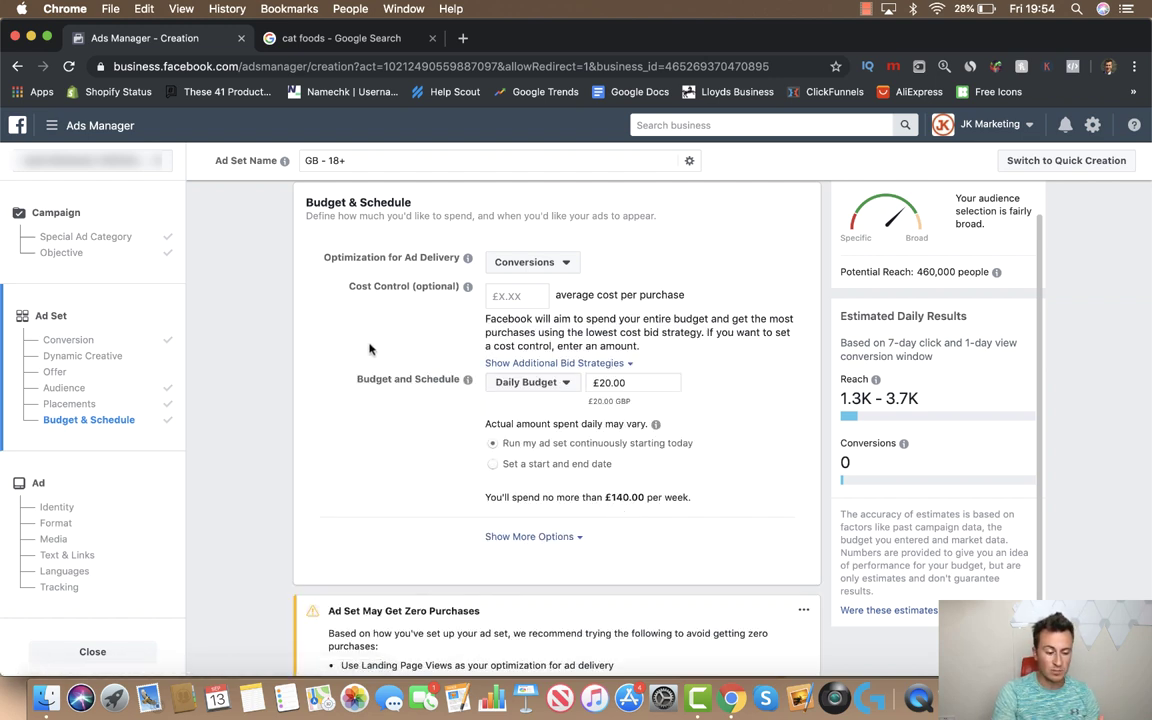
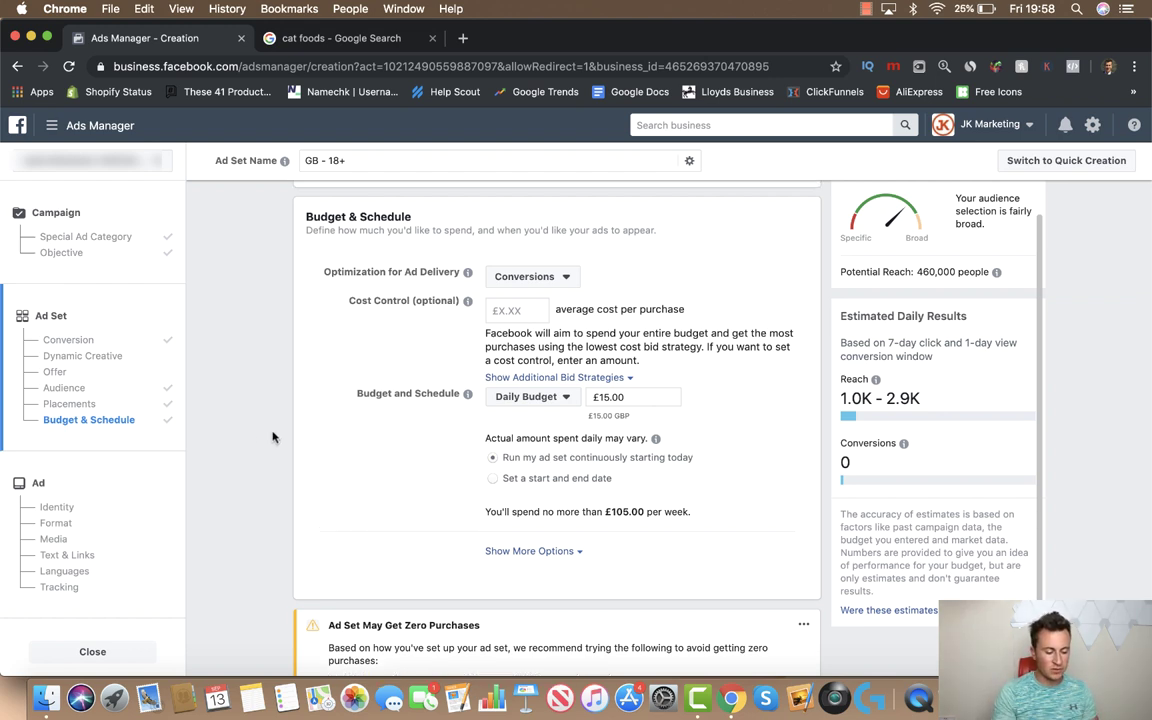
Step: Expand the extra Budget & Schedule options and examine the conversion window, charging, ad scheduling and delivery type settings
click(535, 551)
scroll(358, 519, down, 5)
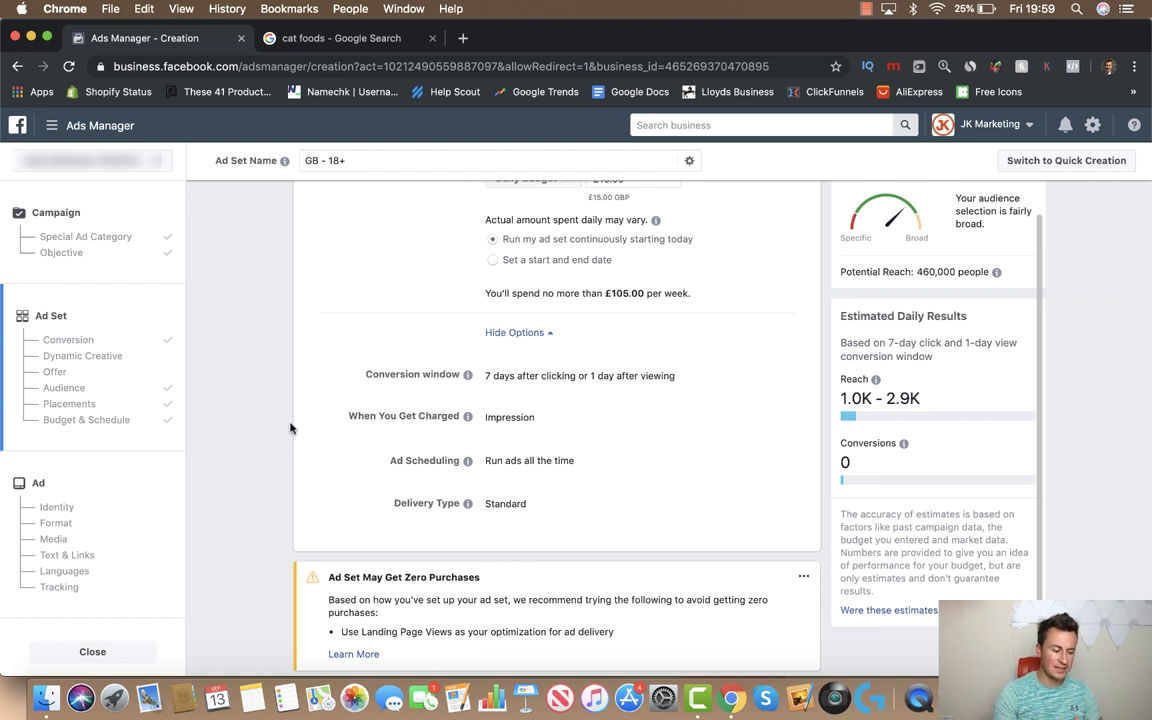
mouse_move(467, 376)
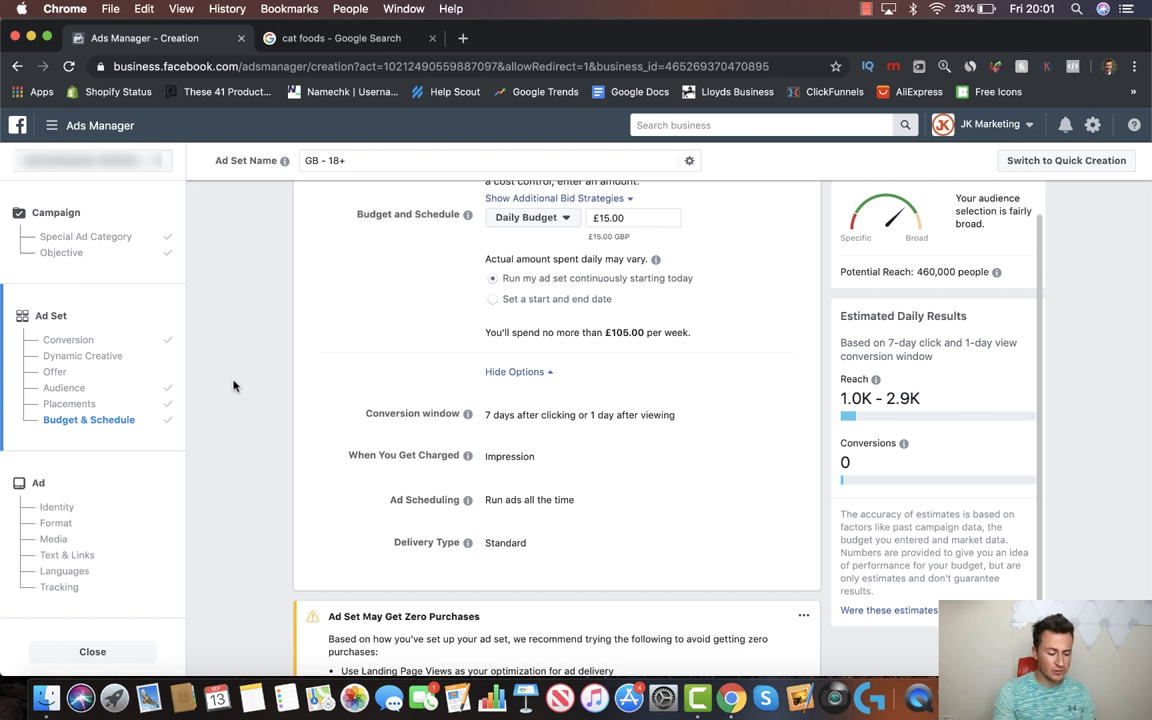
scroll(233, 386, down, 2)
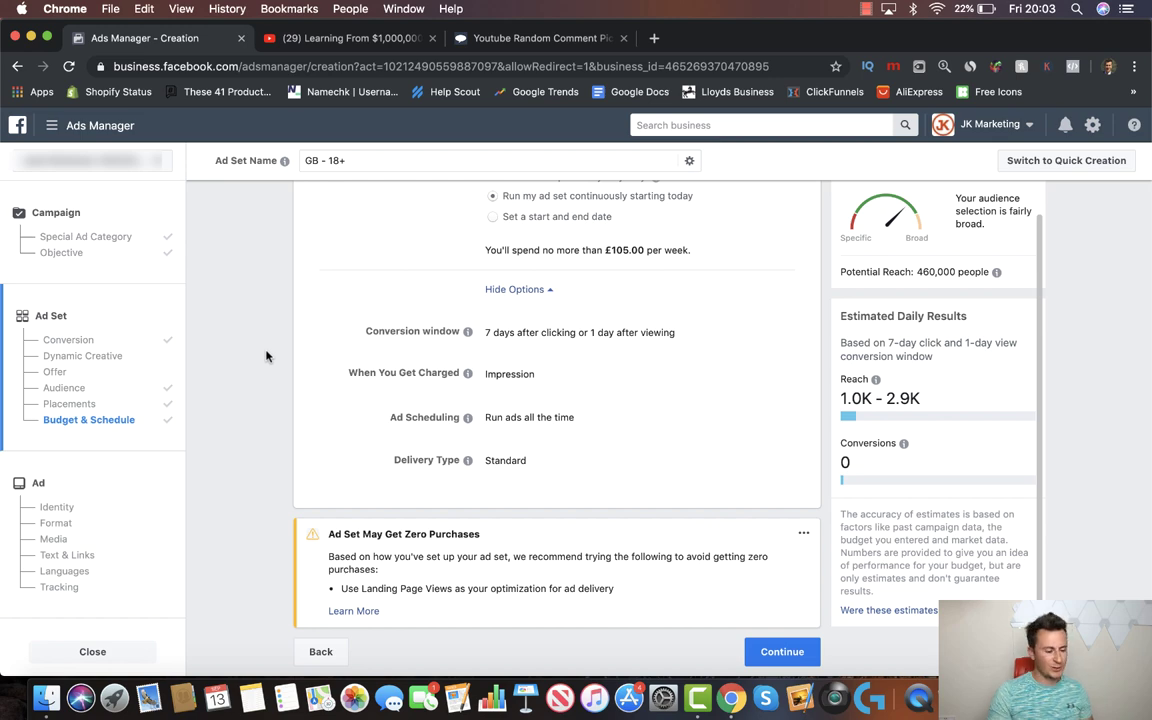
Step: Copy the URL of the open YouTube video on dropshipping stores and enter it as the video URL in the YouTube Random Comment Picker
click(335, 40)
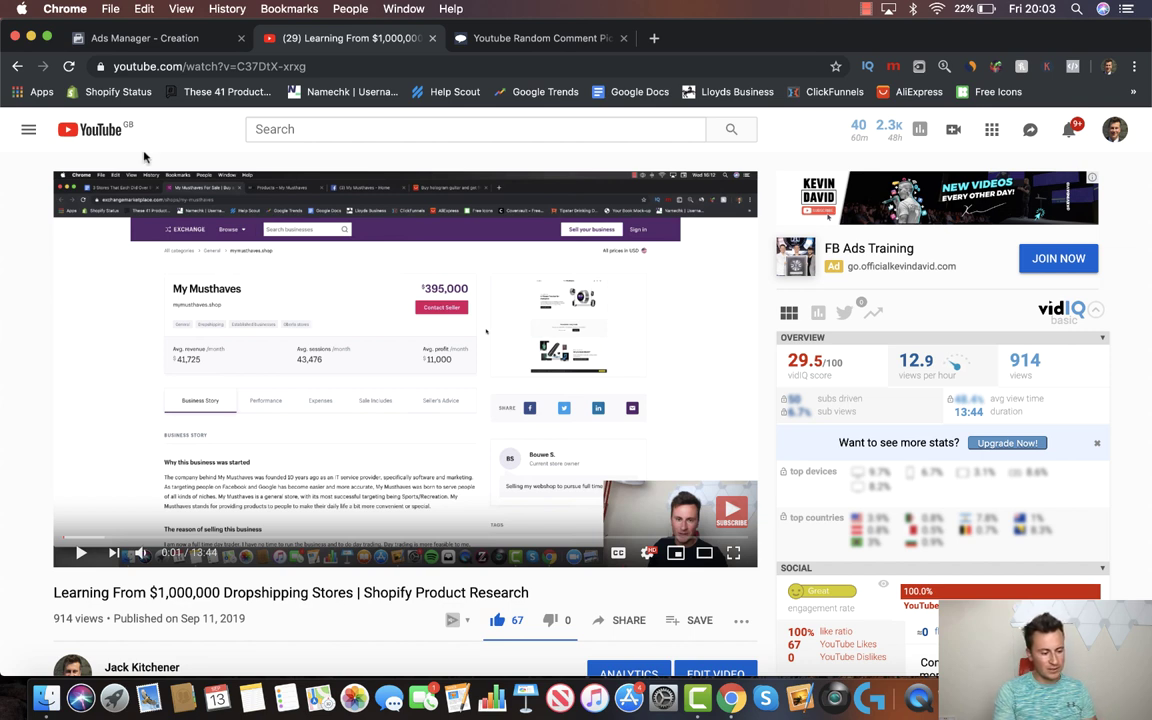
click(218, 68)
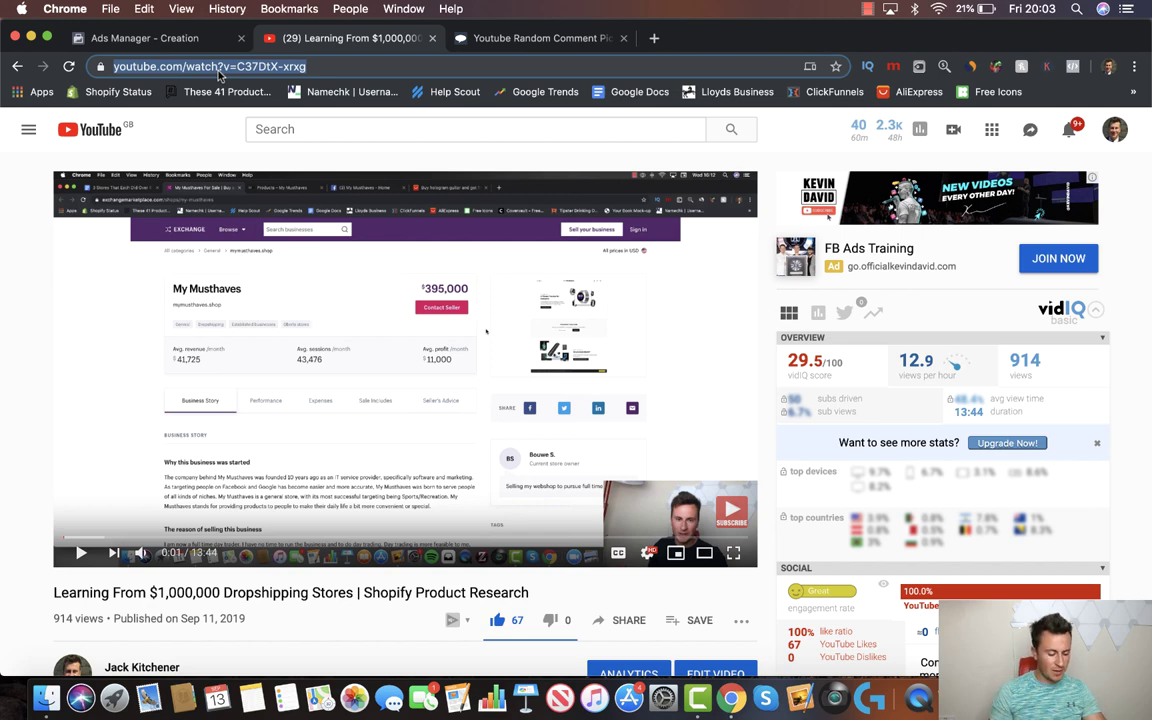
click(510, 38)
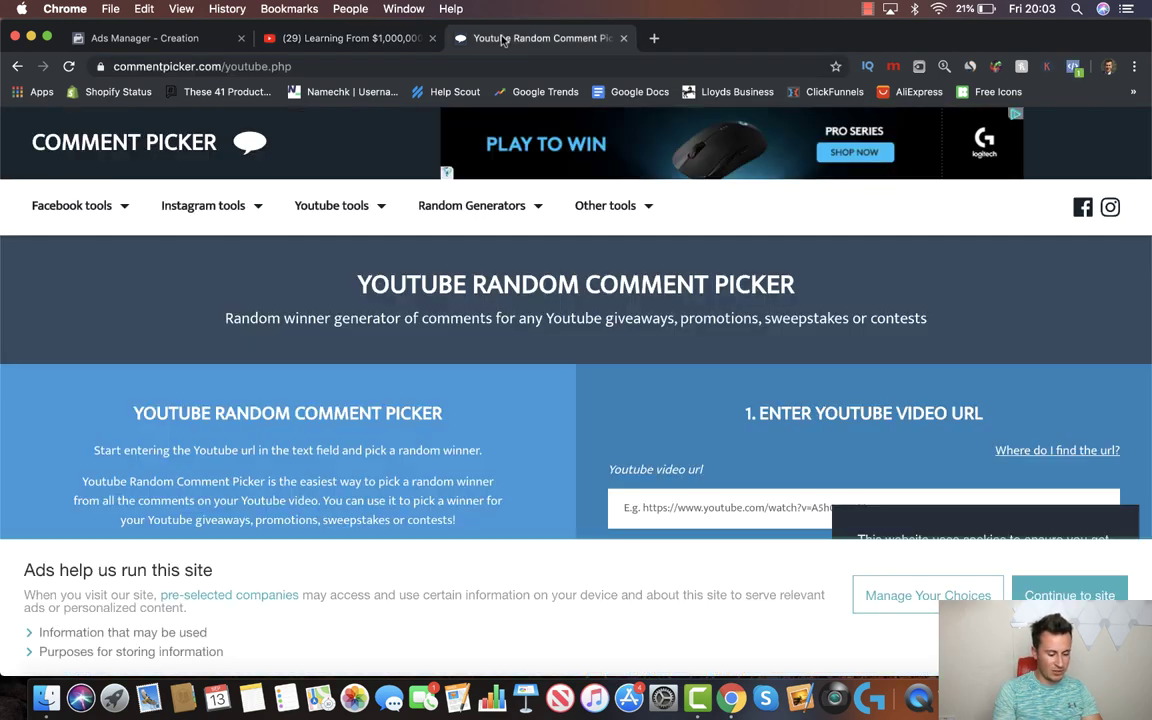
click(624, 506)
key(super+v)
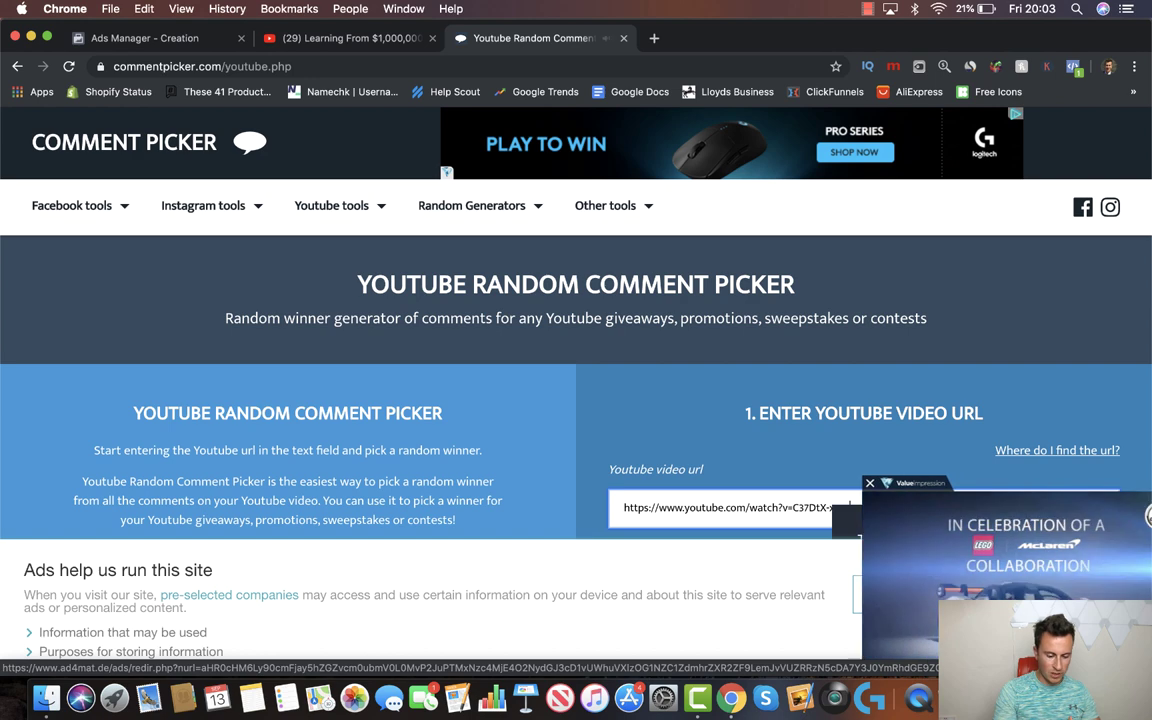
Step: Dismiss the floating video ad, fetch the video's YouTube comments and start the raffle to draw a random winner
click(869, 483)
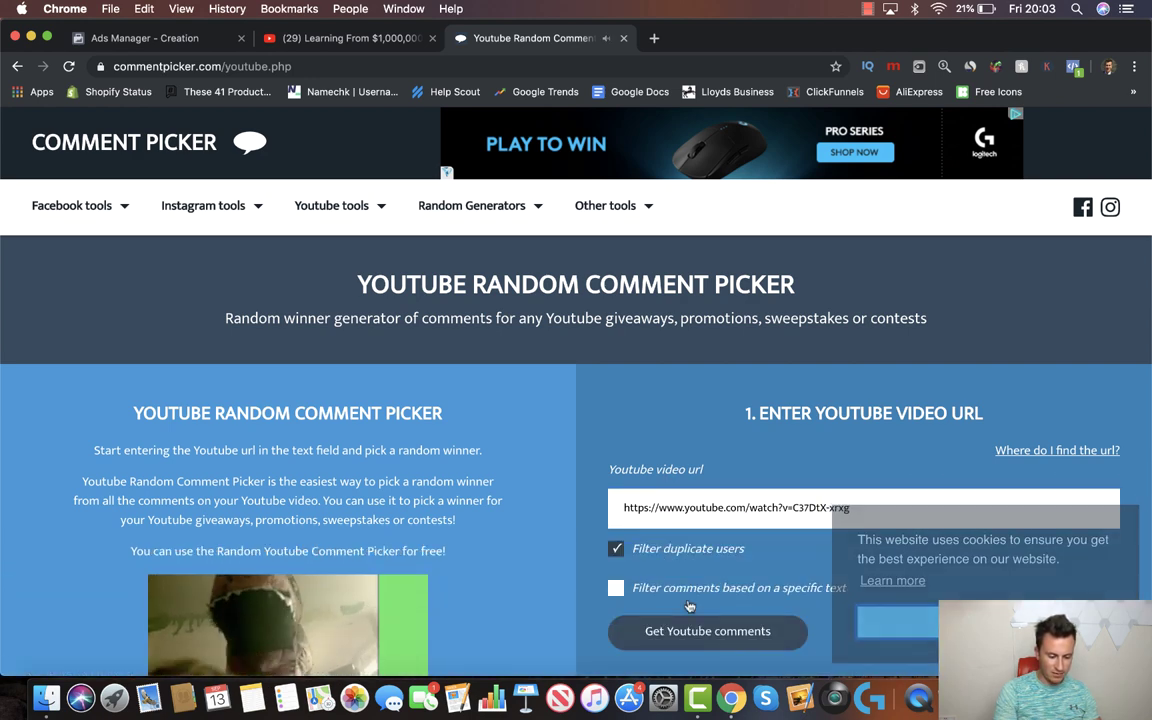
click(656, 627)
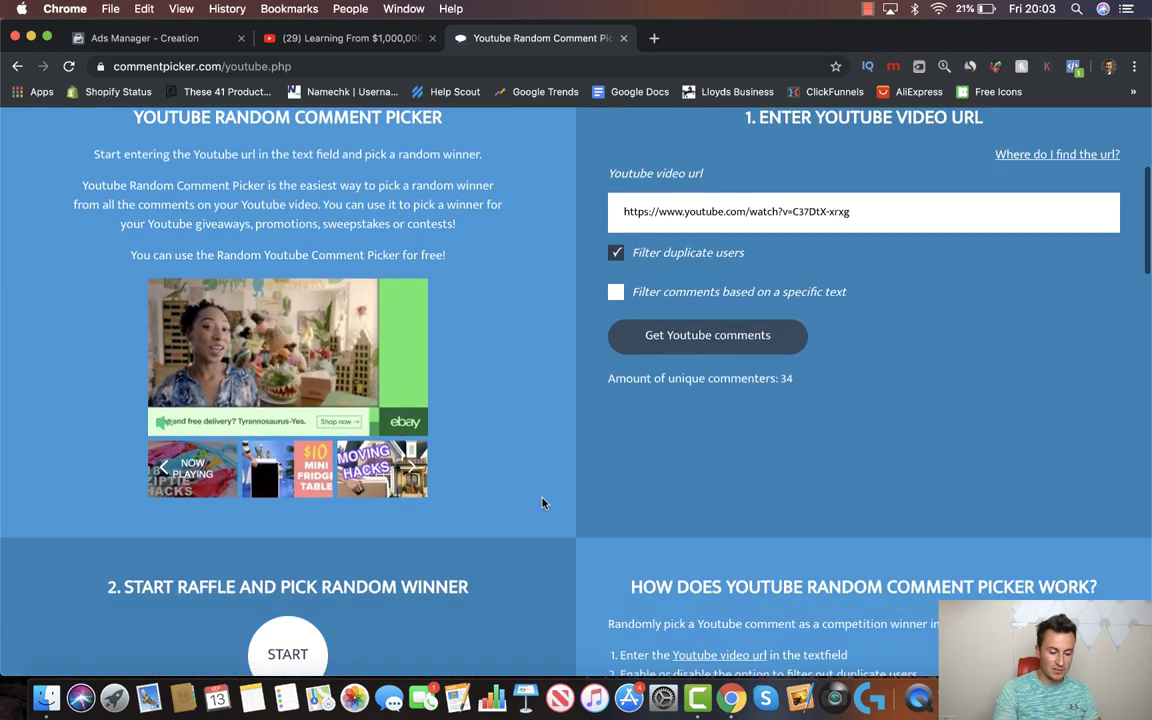
scroll(450, 500, down, 2)
click(288, 478)
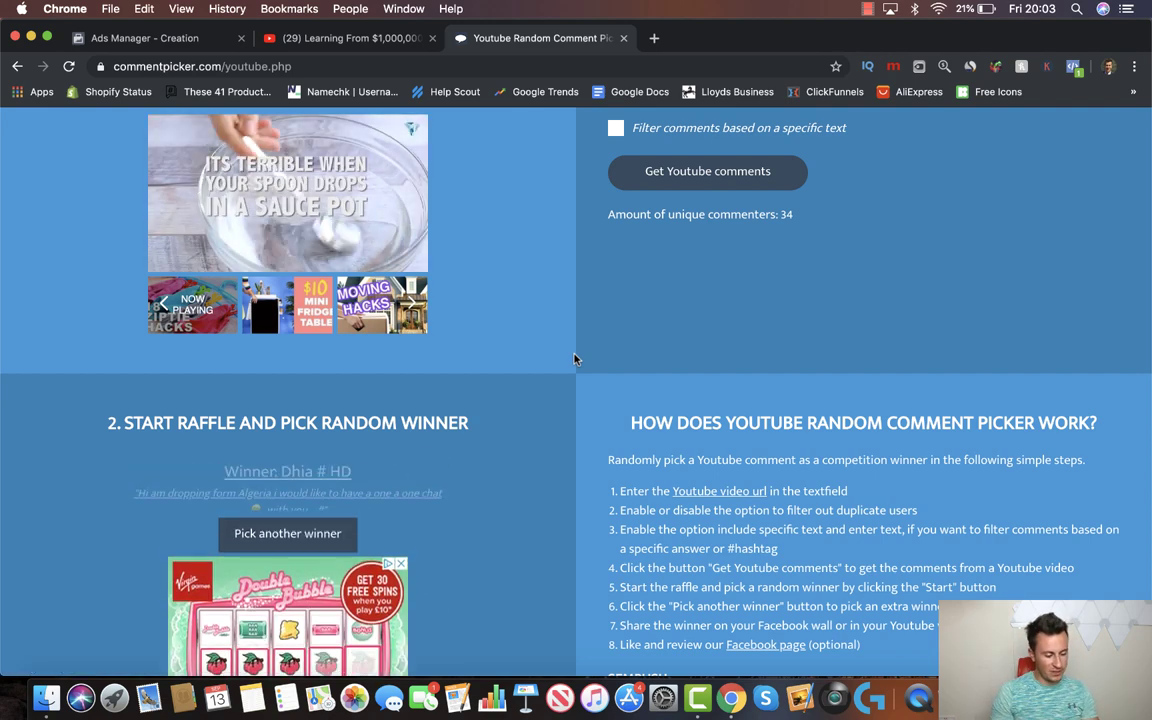
scroll(575, 358, down, 1)
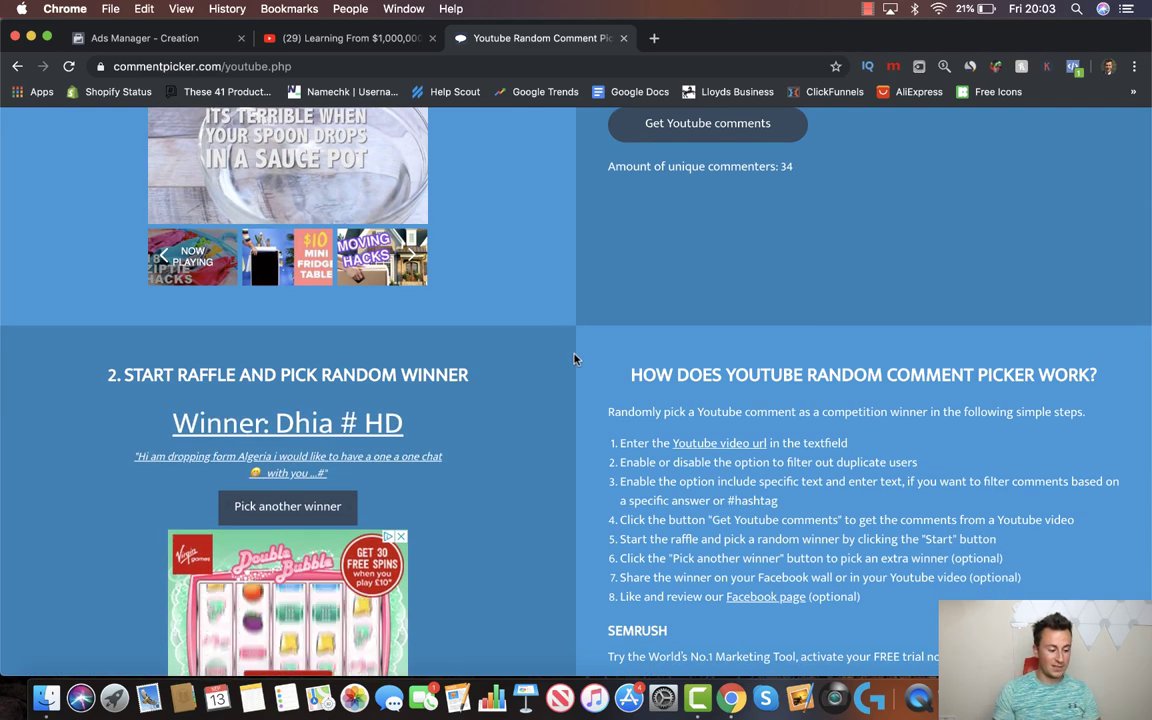